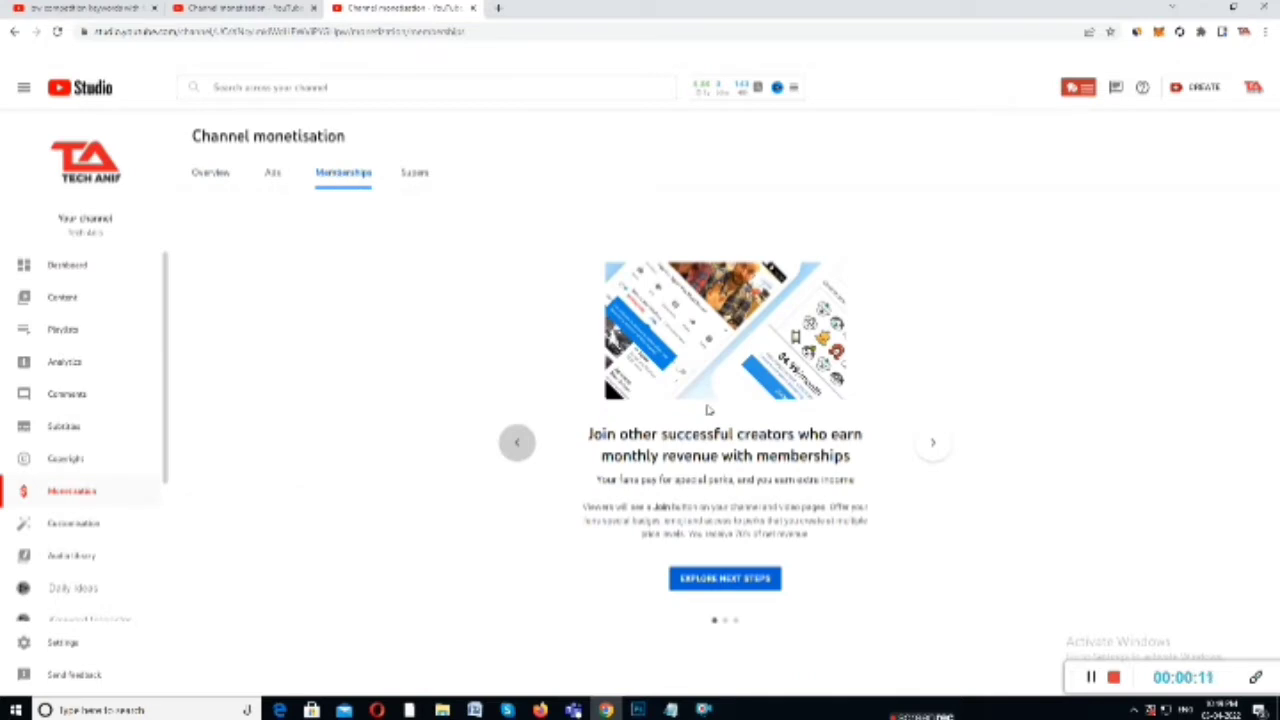
Step: Explore the next steps for channel memberships and start setting up the memberships offer
click(722, 586)
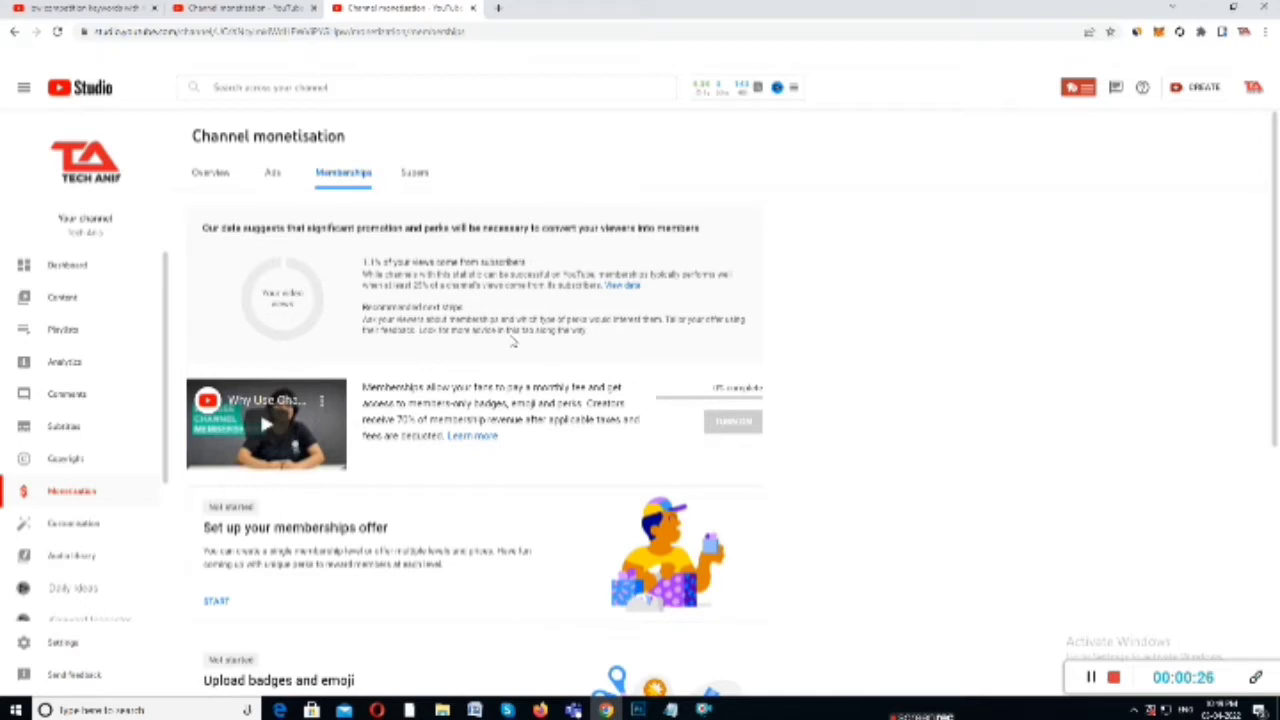
scroll(516, 320, down, 2)
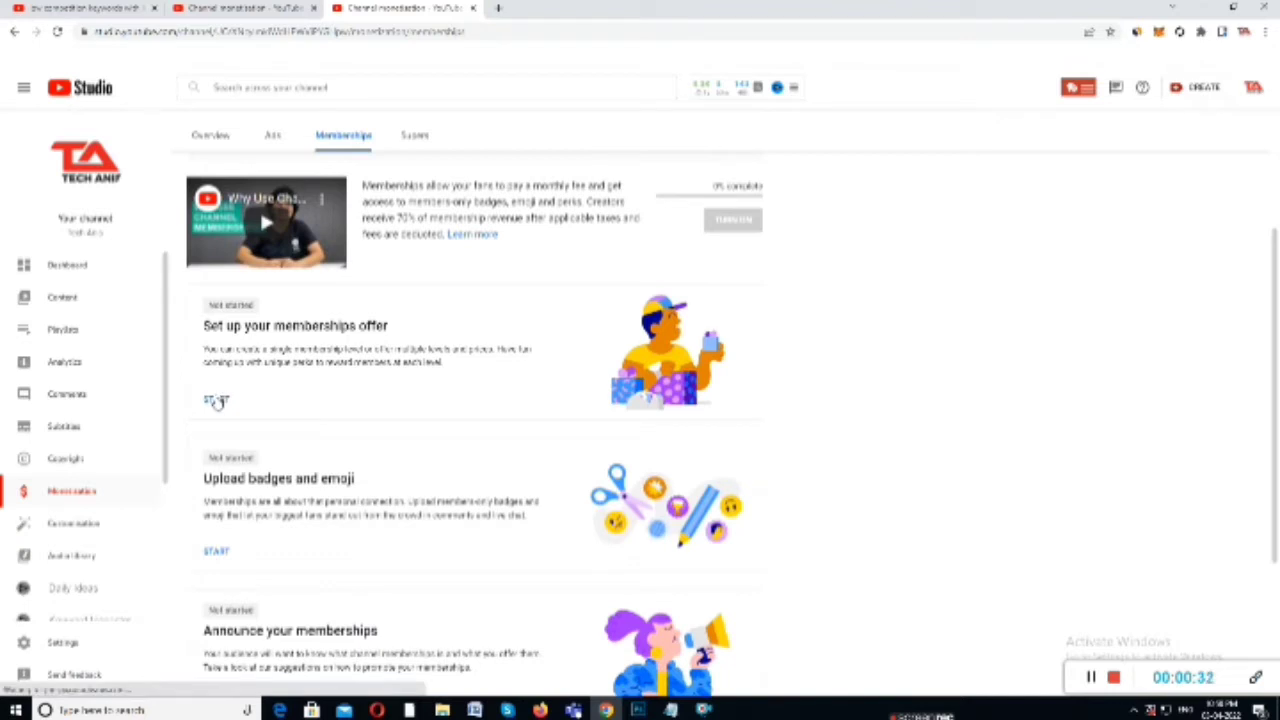
click(216, 400)
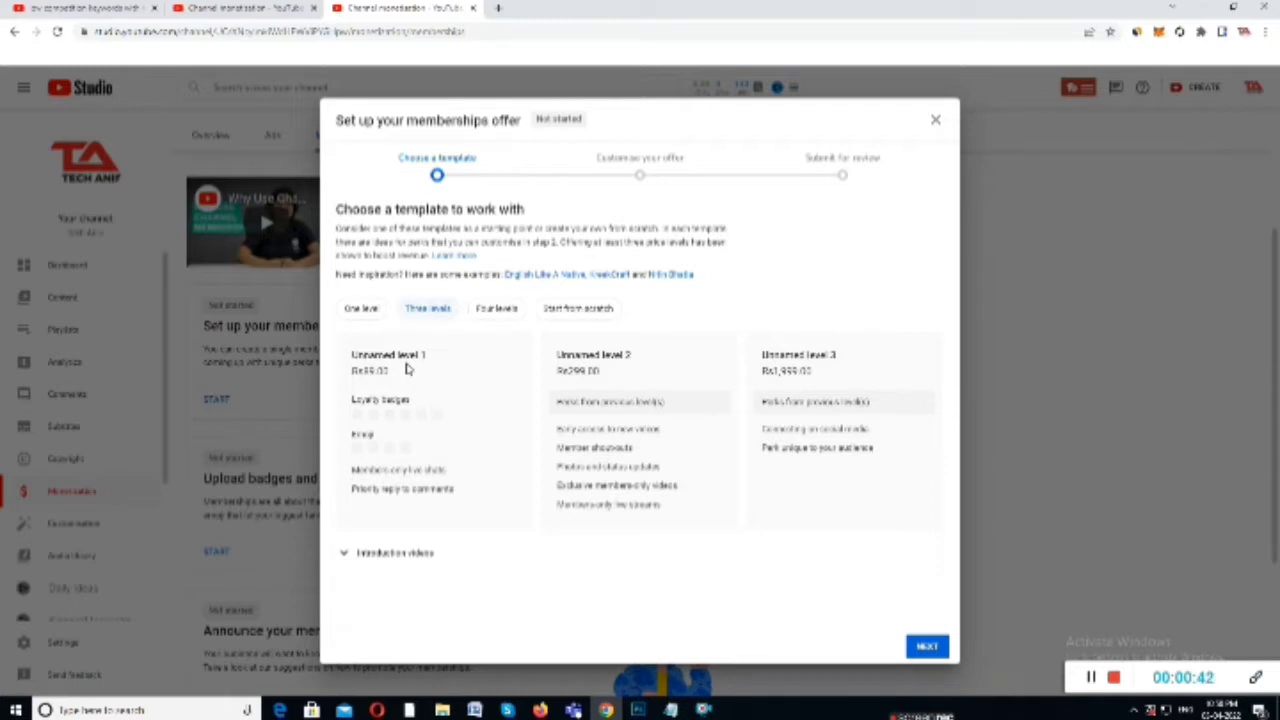
Step: Compare the prices and perks of the One level, Three levels, Four levels and Start from scratch templates, and expand the introduction videos
click(350, 310)
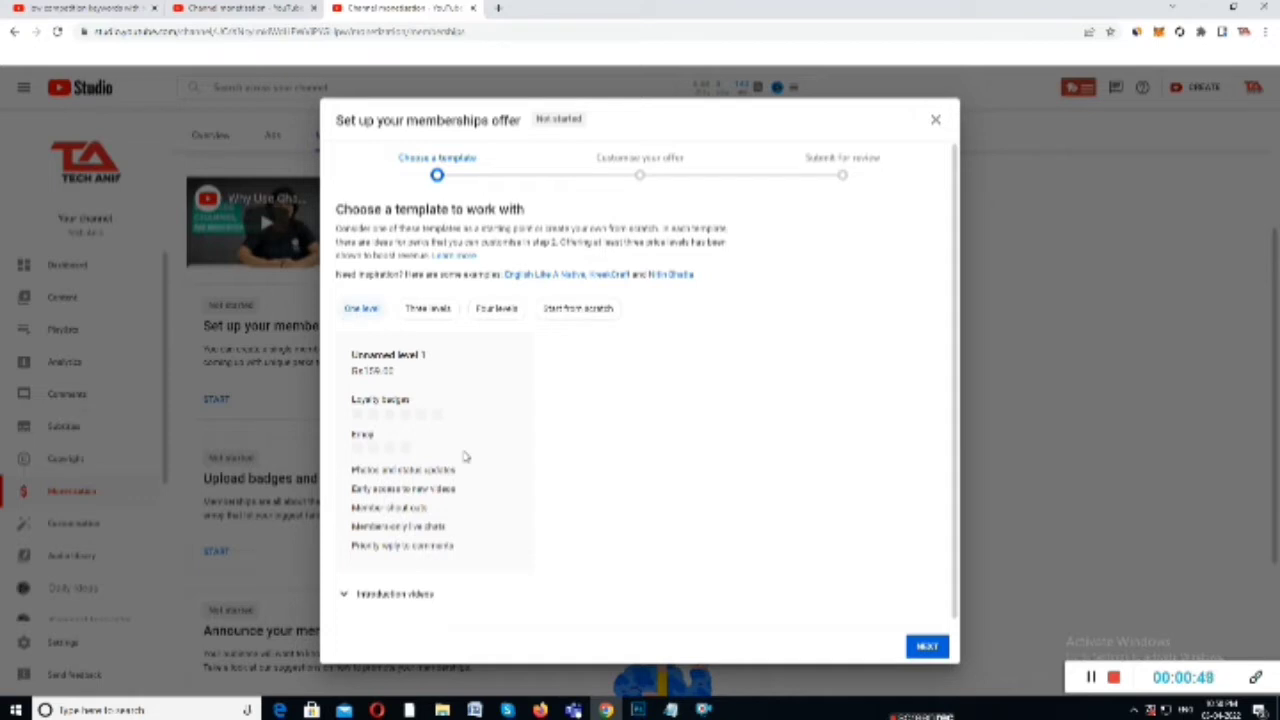
scroll(464, 456, down, 1)
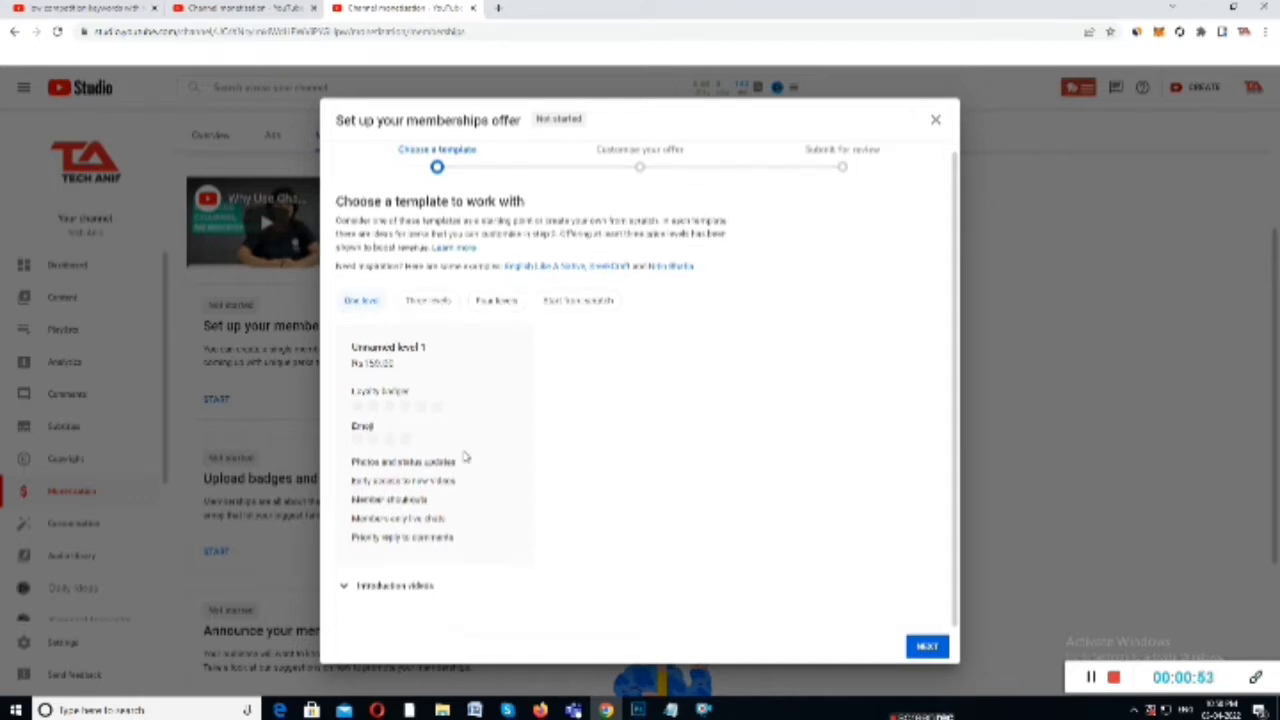
click(345, 590)
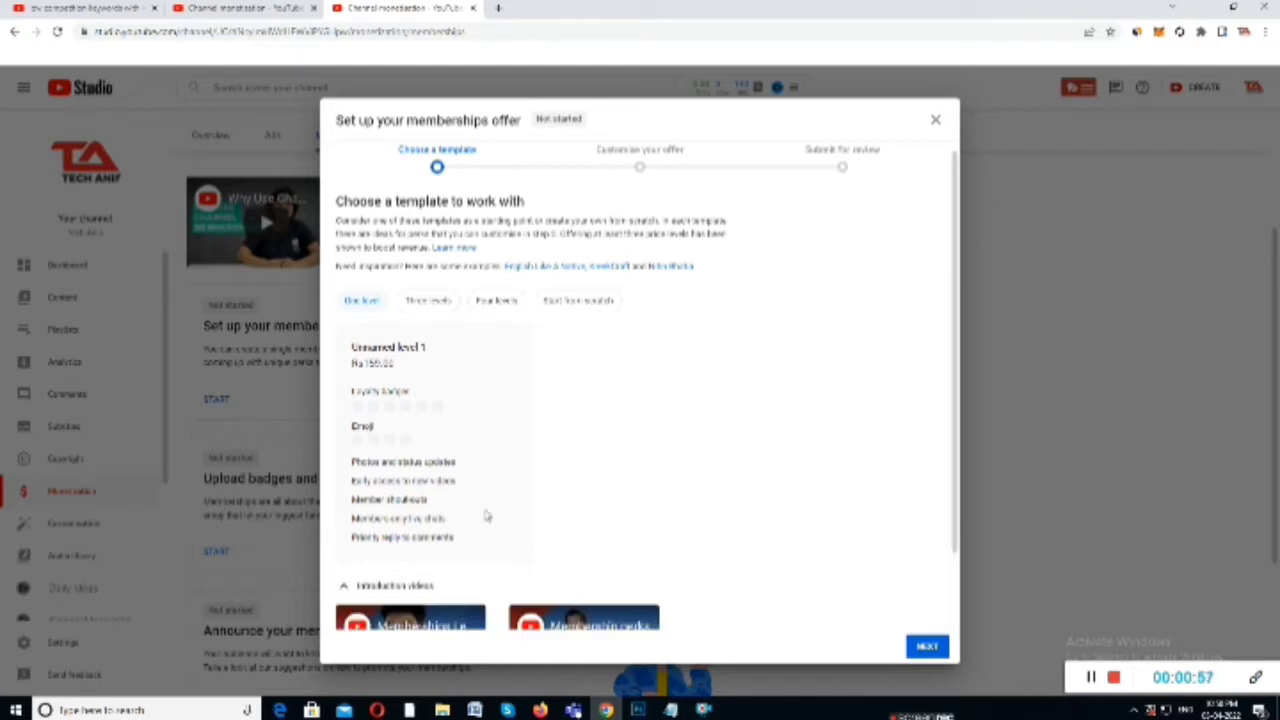
scroll(487, 518, down, 1)
scroll(487, 518, up, 1)
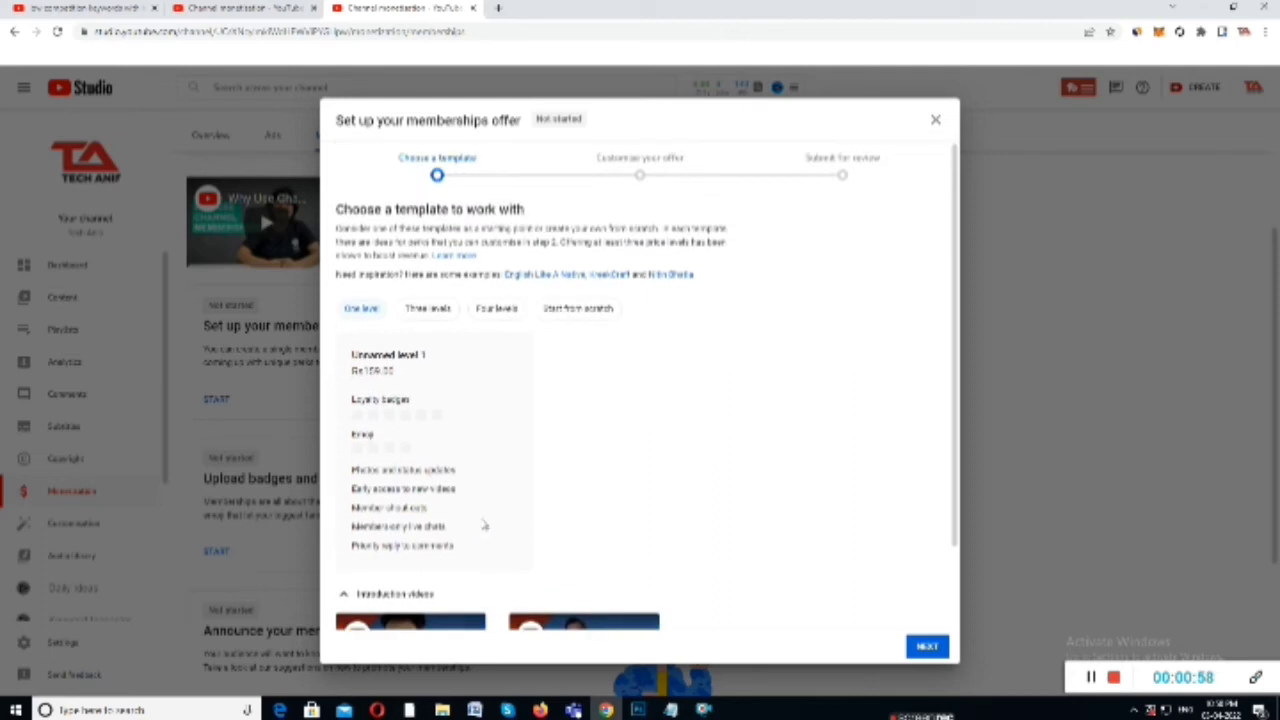
click(419, 312)
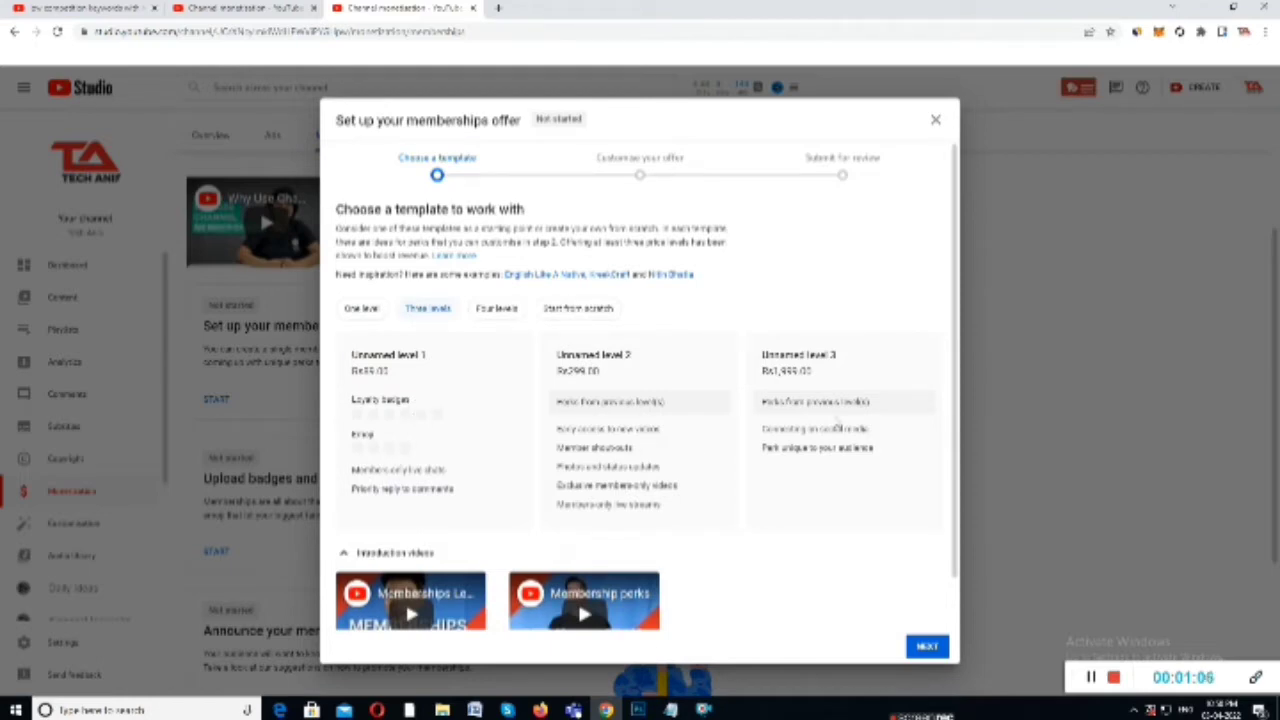
click(492, 309)
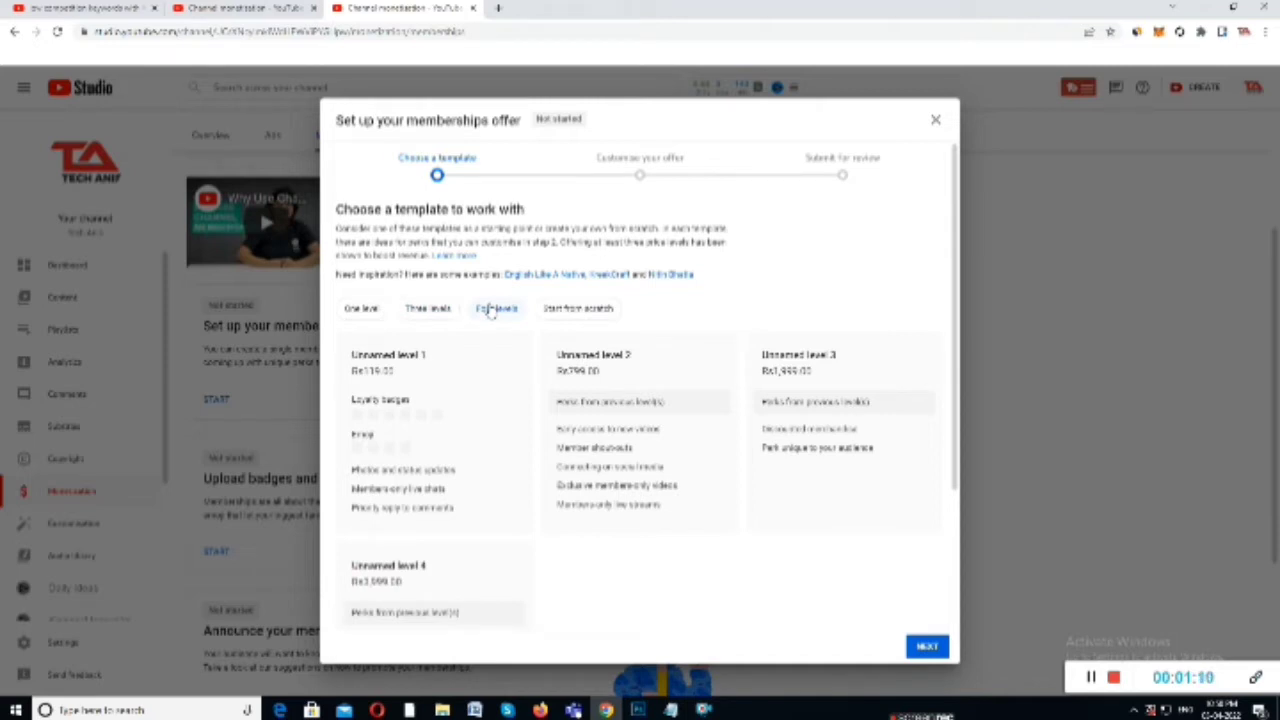
click(586, 314)
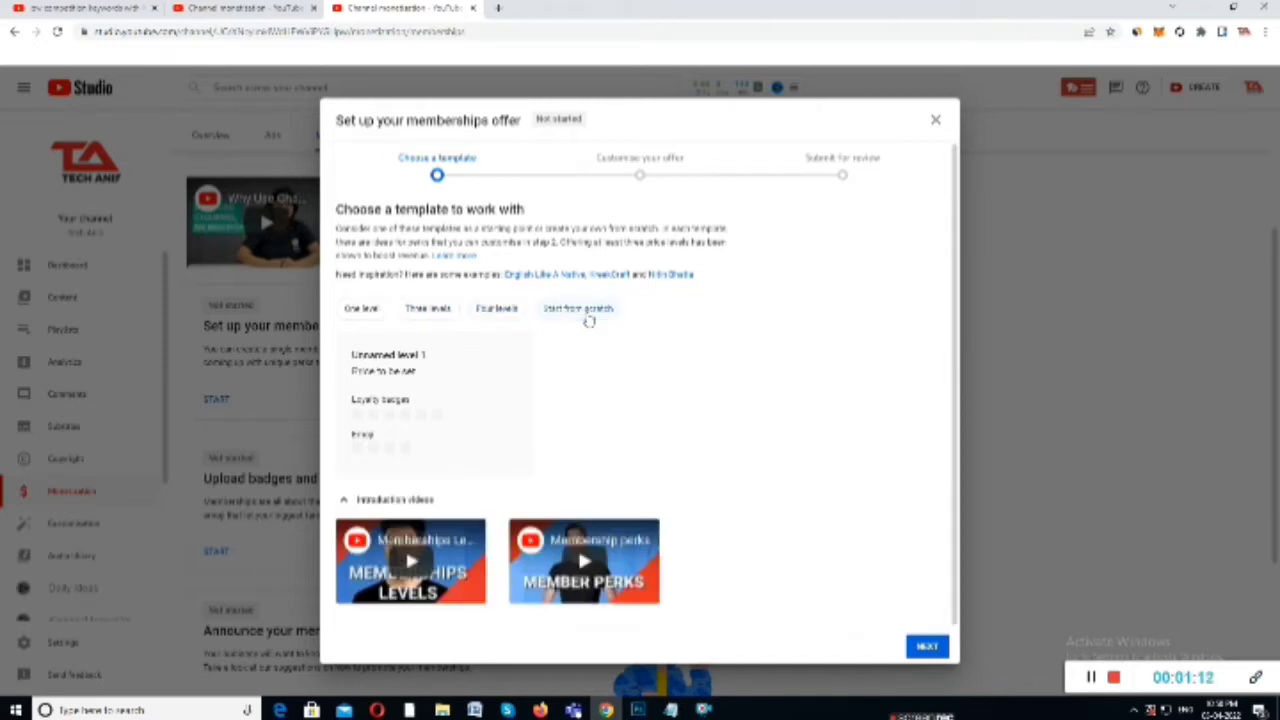
click(361, 310)
scroll(498, 336, down, 1)
scroll(498, 336, down, 1)
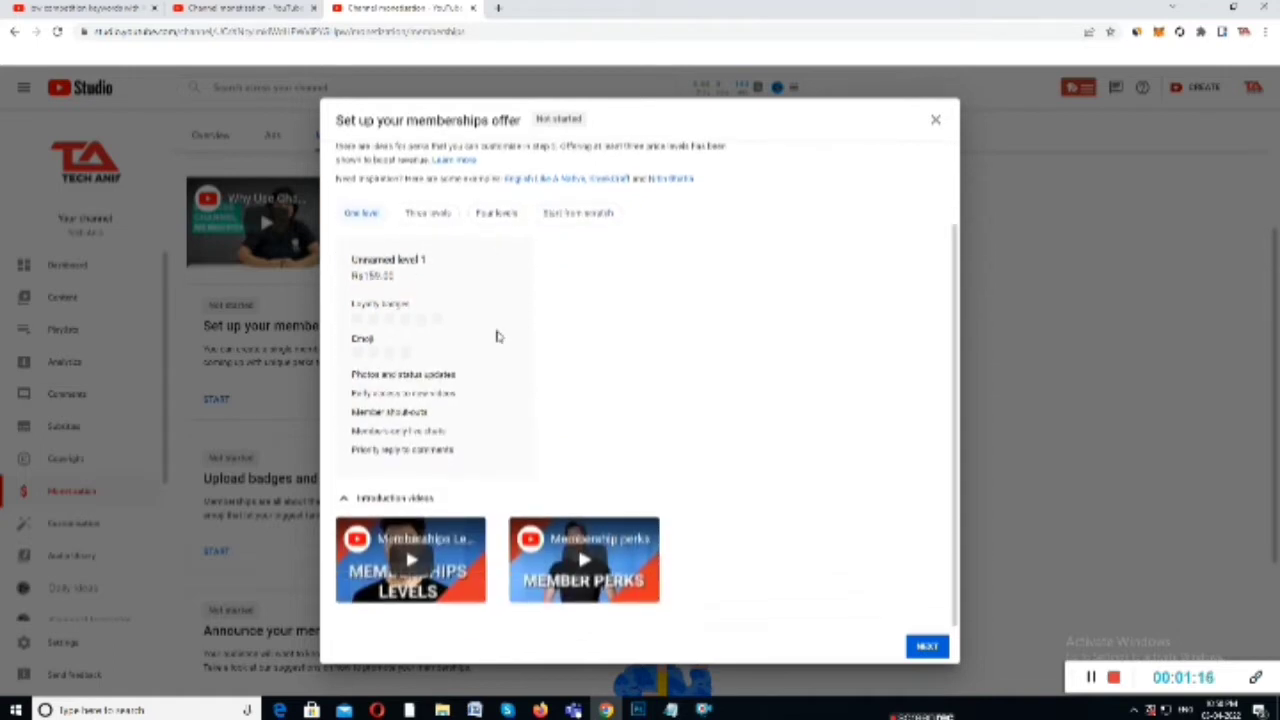
scroll(498, 336, up, 2)
scroll(480, 340, down, 2)
scroll(476, 343, up, 2)
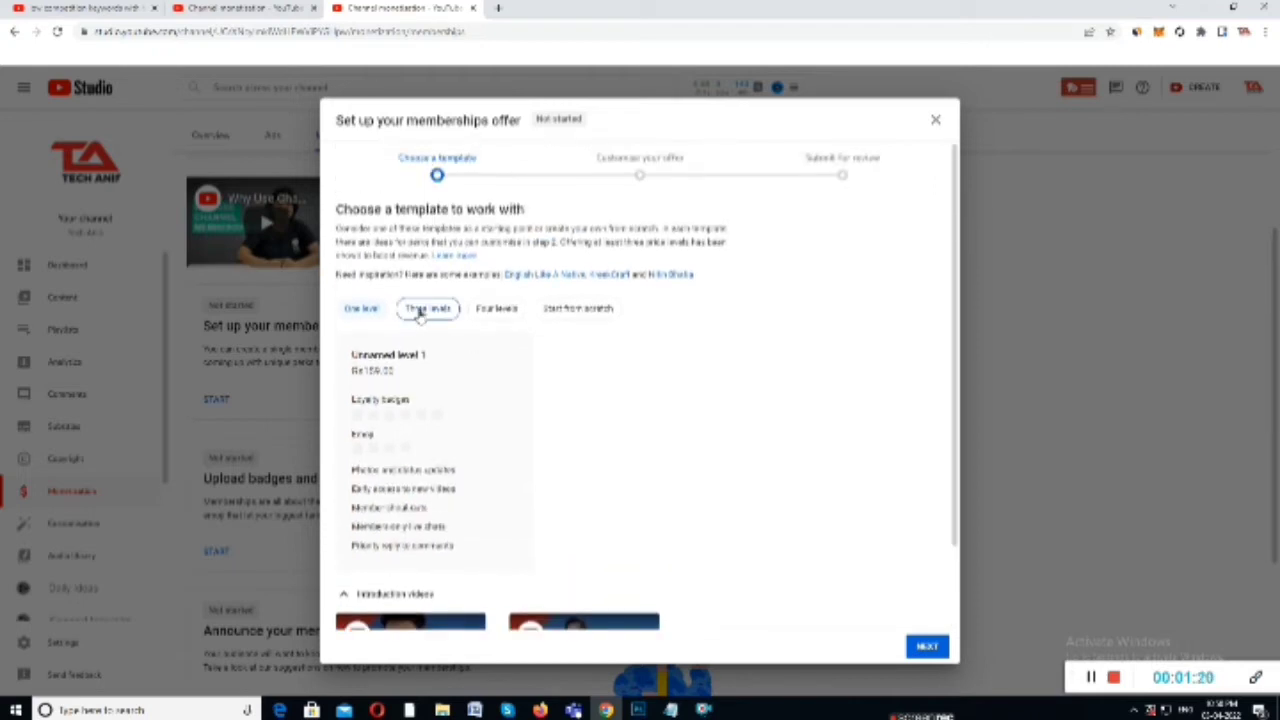
Step: Choose the Three levels template and proceed to customising the offer
click(420, 313)
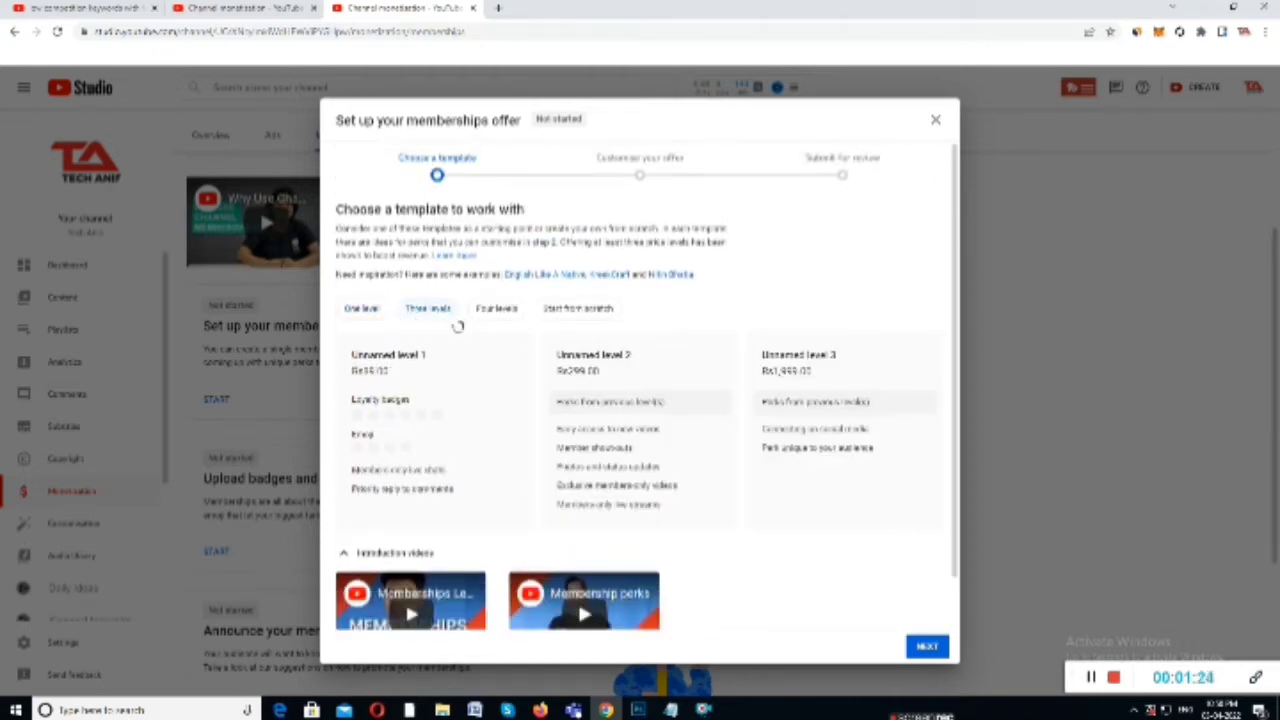
scroll(735, 600, down, 1)
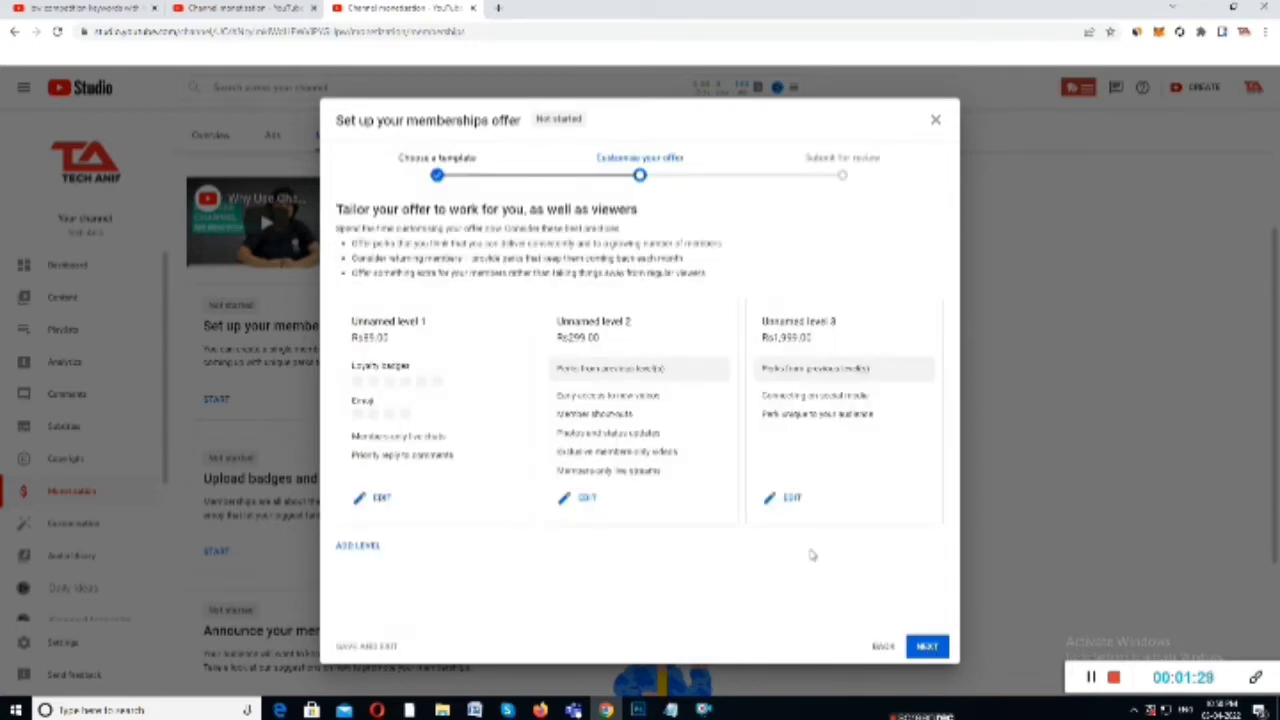
Step: Name the first membership level "Silver", taking the name from the Notepad notes, and save the level
click(381, 499)
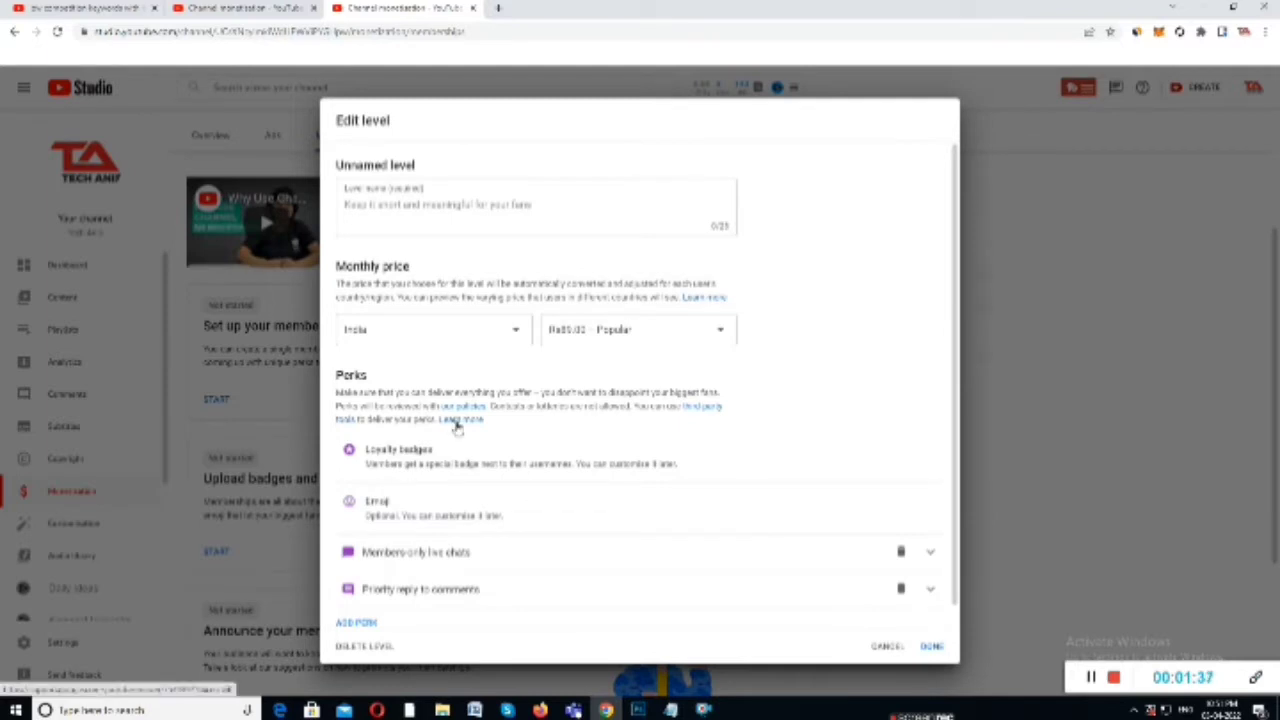
click(671, 710)
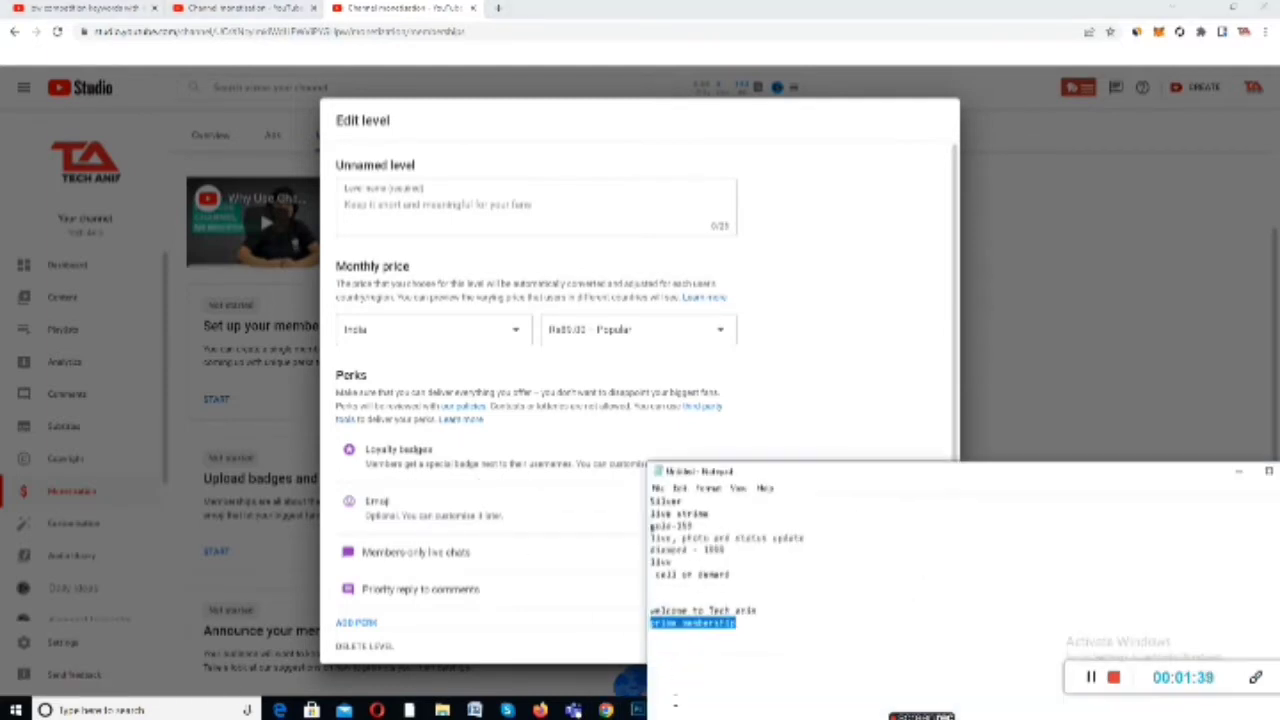
double_click(672, 500)
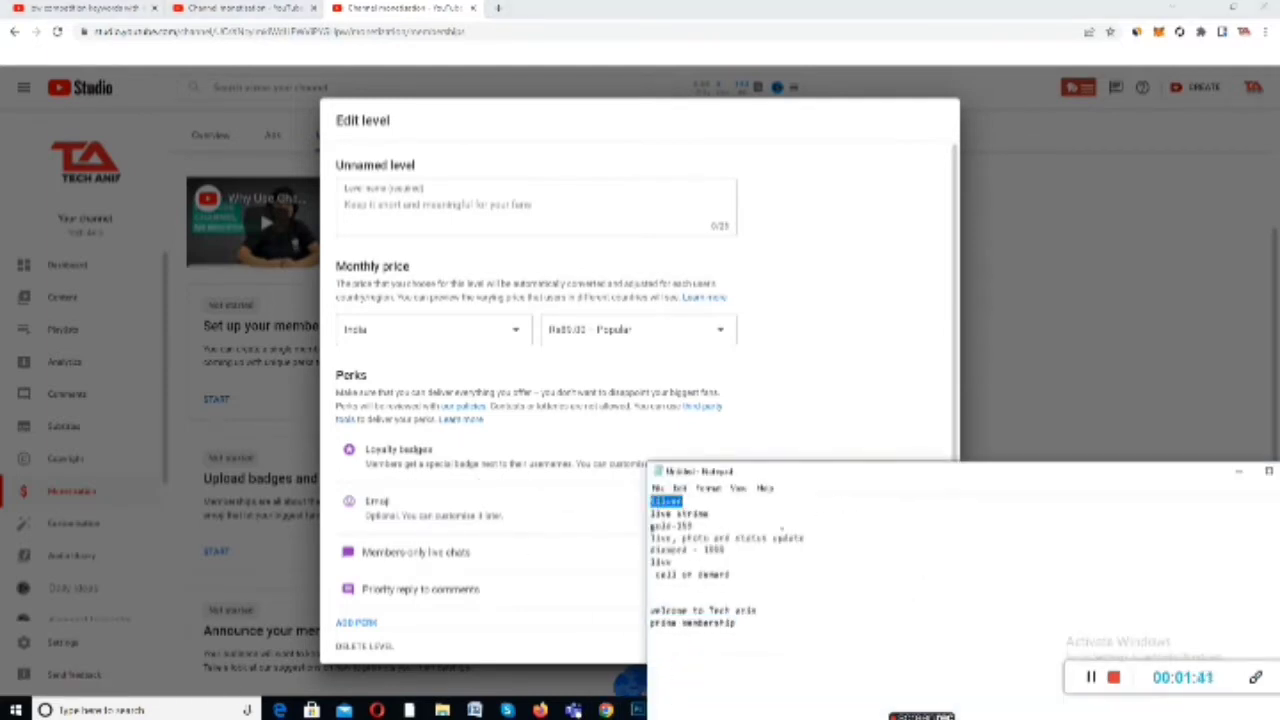
click(1240, 470)
click(396, 208)
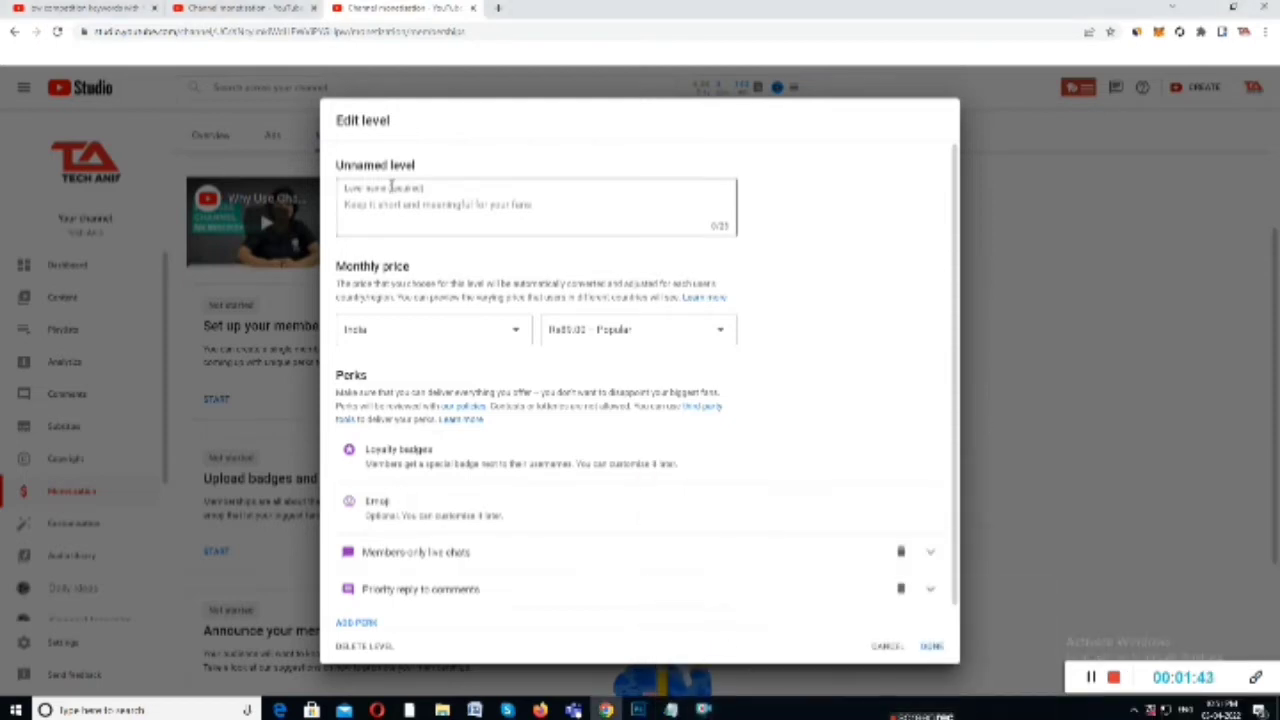
text(Silver)
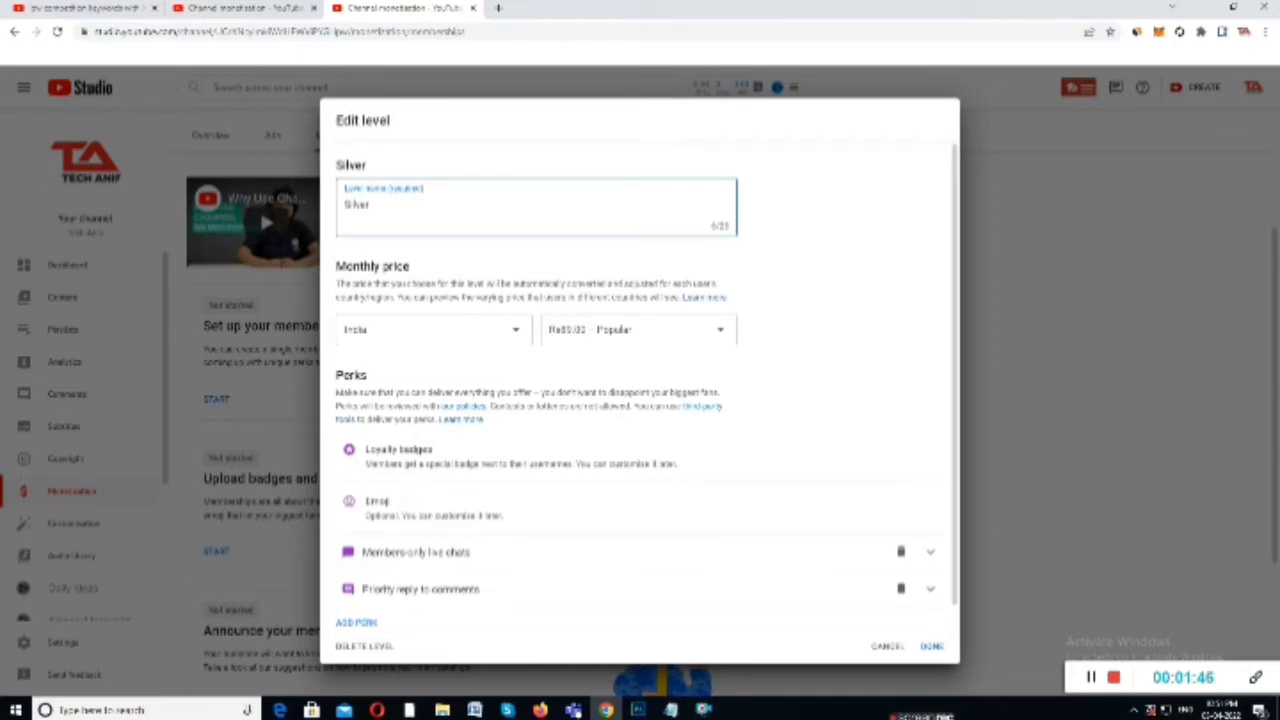
scroll(620, 421, down, 1)
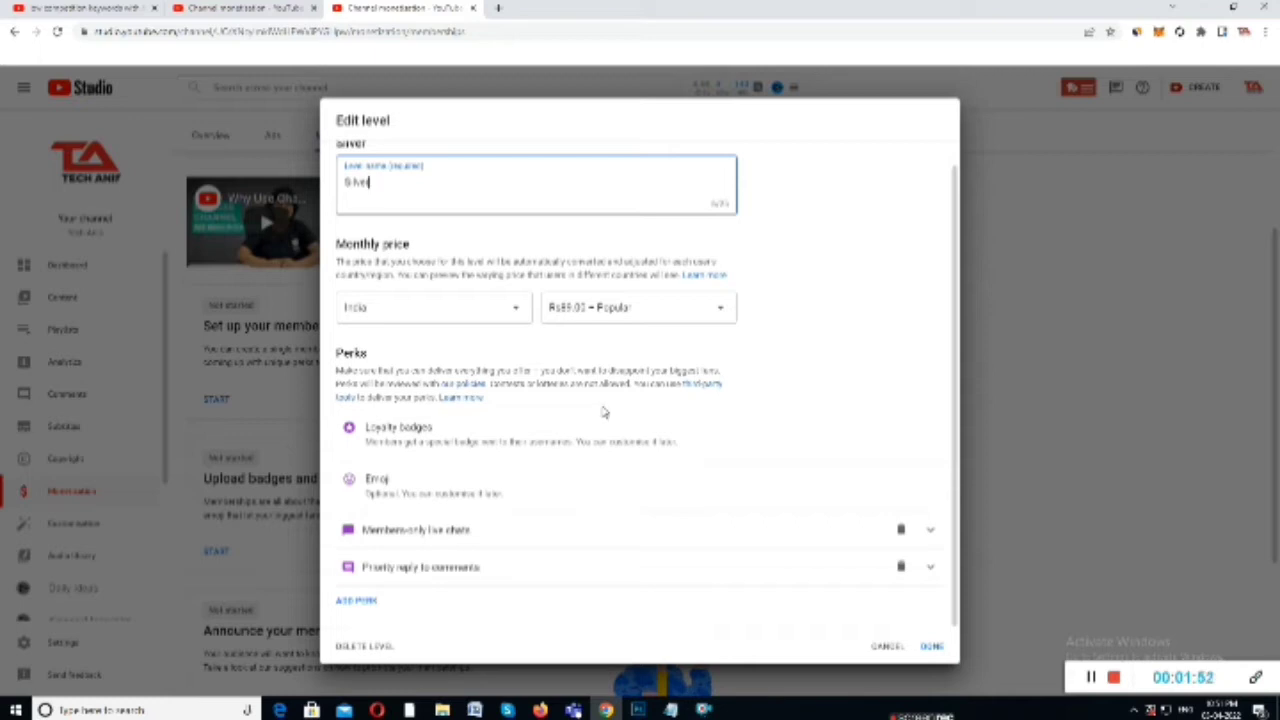
click(928, 648)
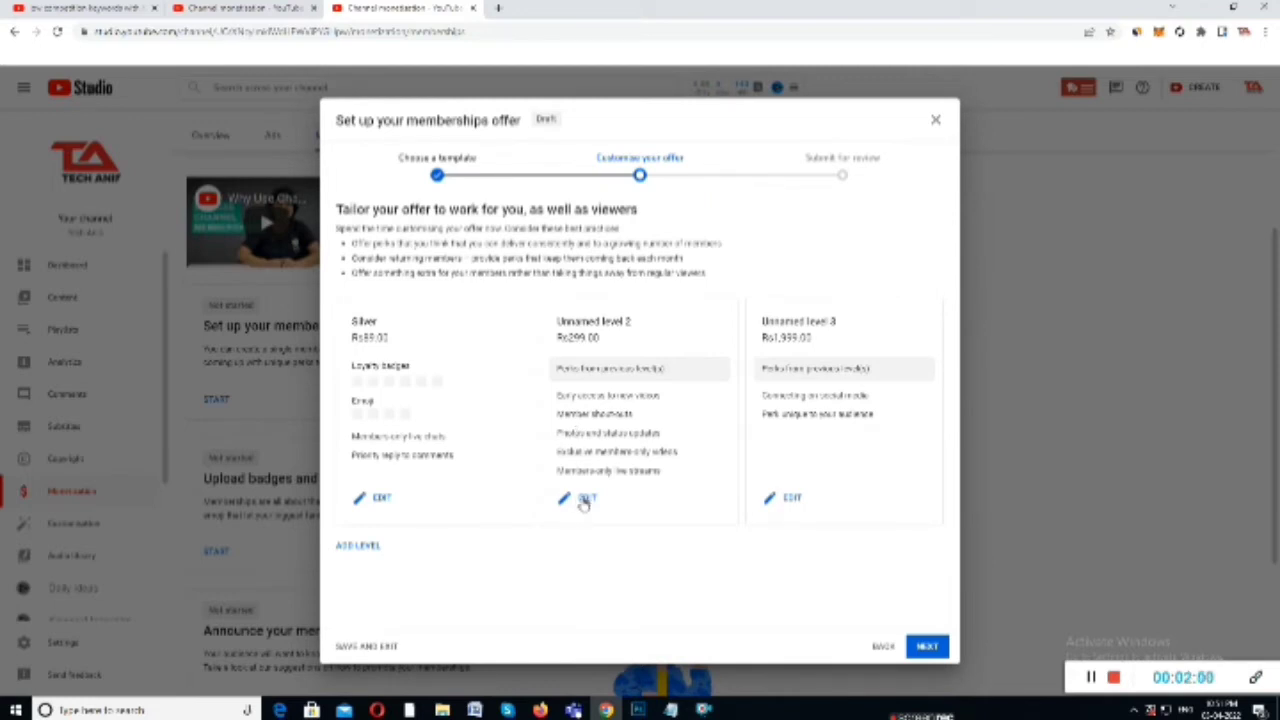
Step: Open the second membership level for editing and enter "gold-" as its name, copied from the Notepad notes
click(585, 499)
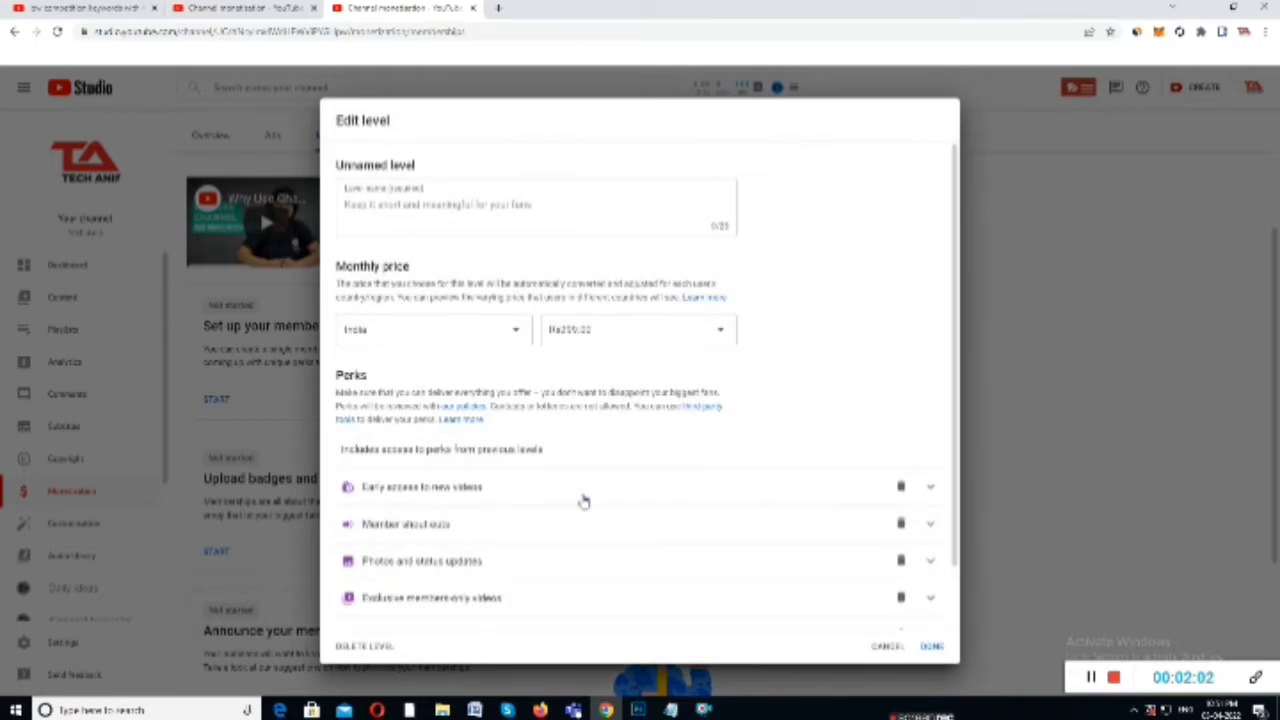
click(638, 710)
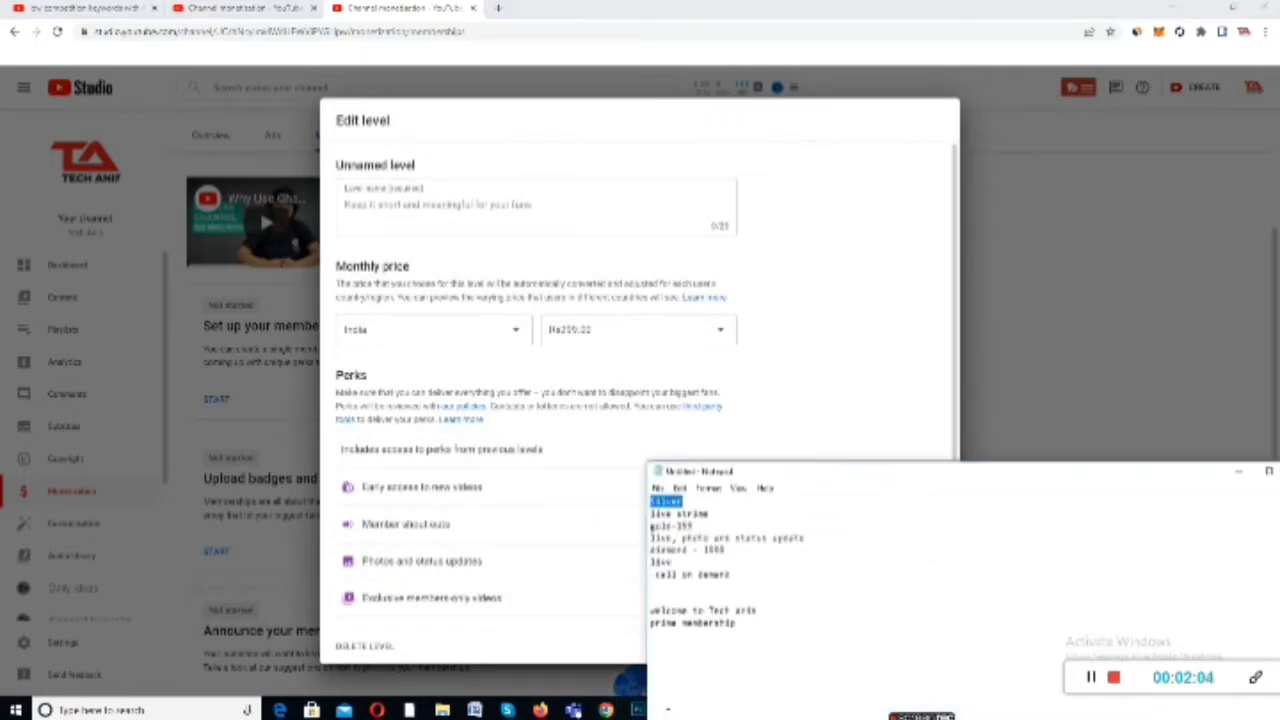
drag(678, 526, 632, 524)
key(ctrl+c)
click(1238, 470)
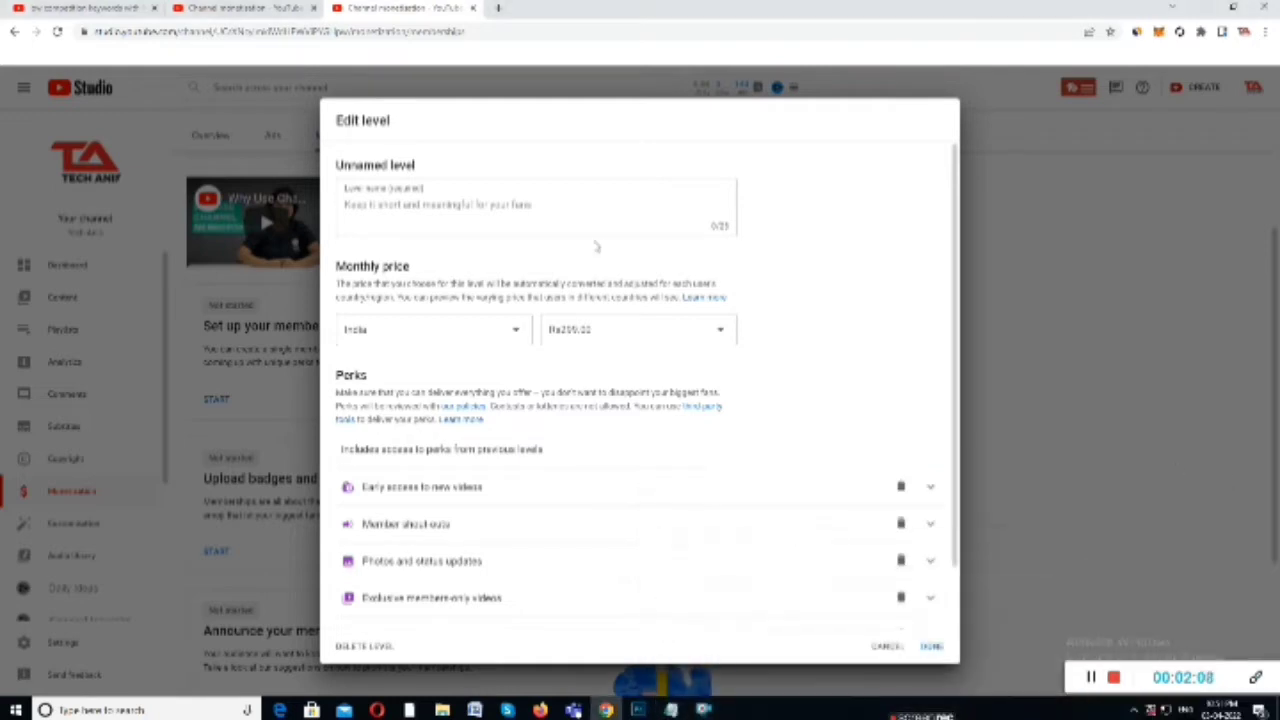
click(435, 222)
key(ctrl+v)
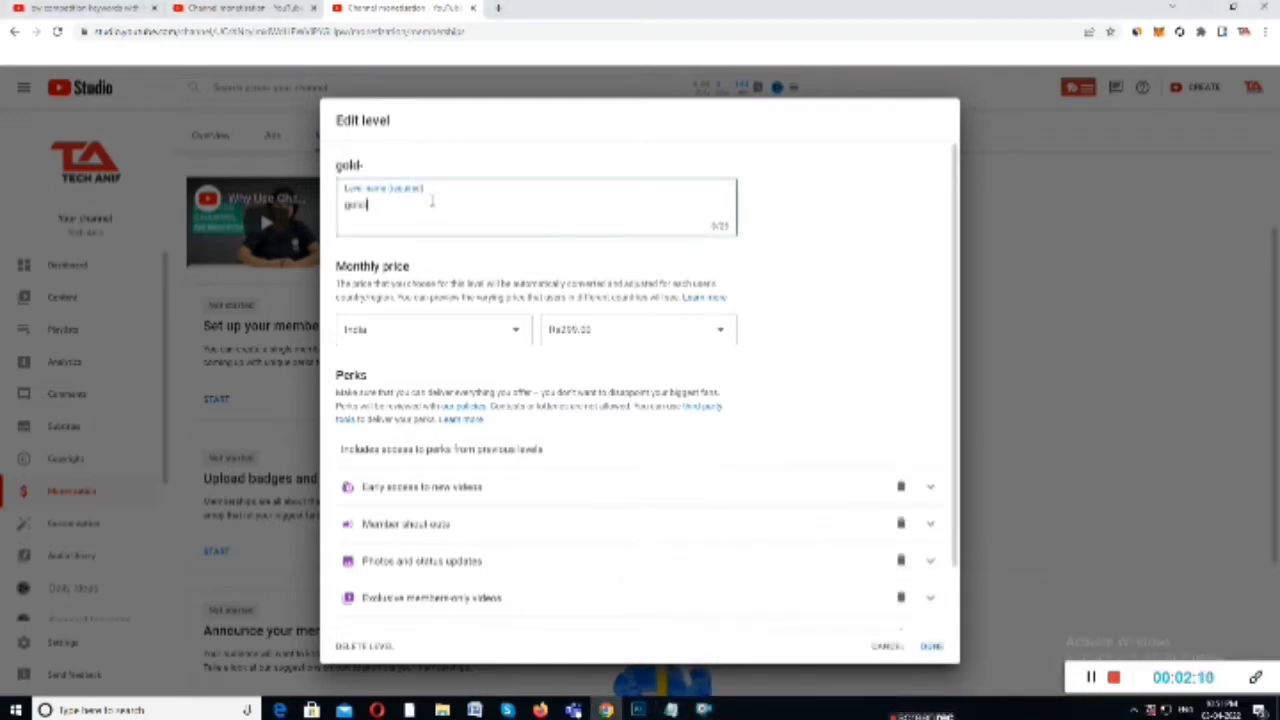
text(-)
Step: Review the early access perk's details, delete the Member shout-outs and Early access to new videos perks, and save the level
scroll(449, 414, down, 1)
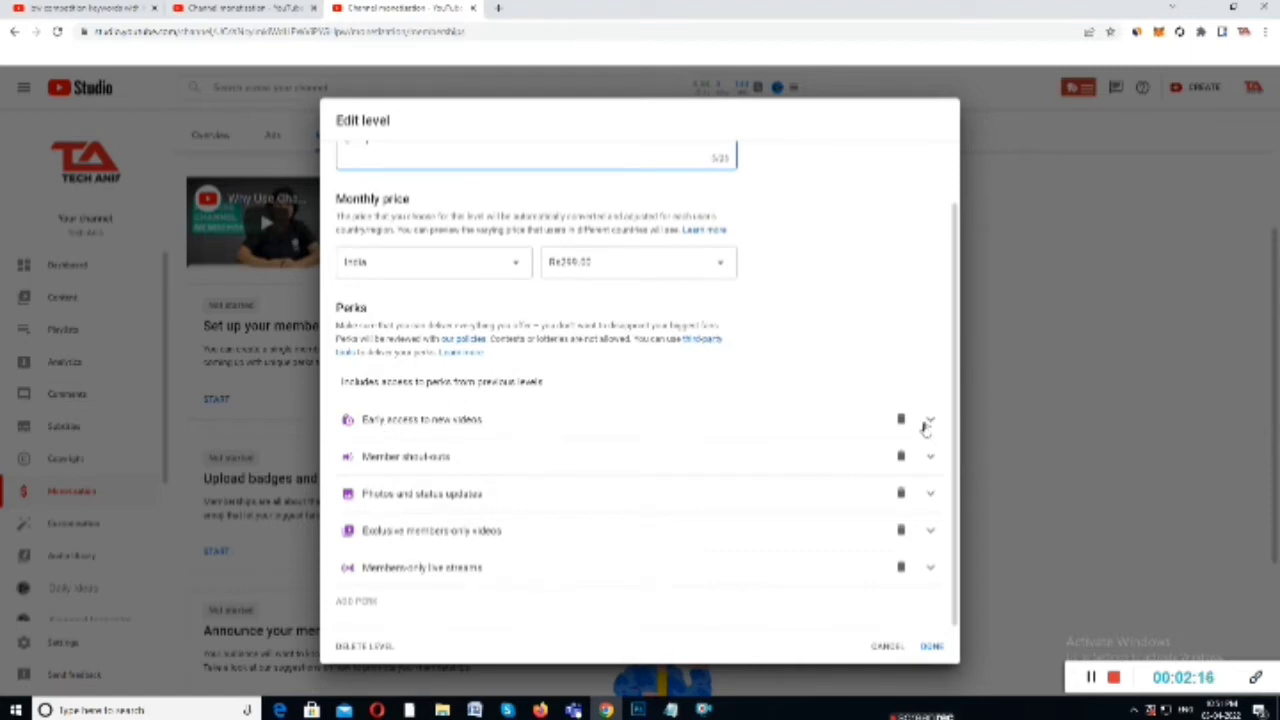
click(927, 425)
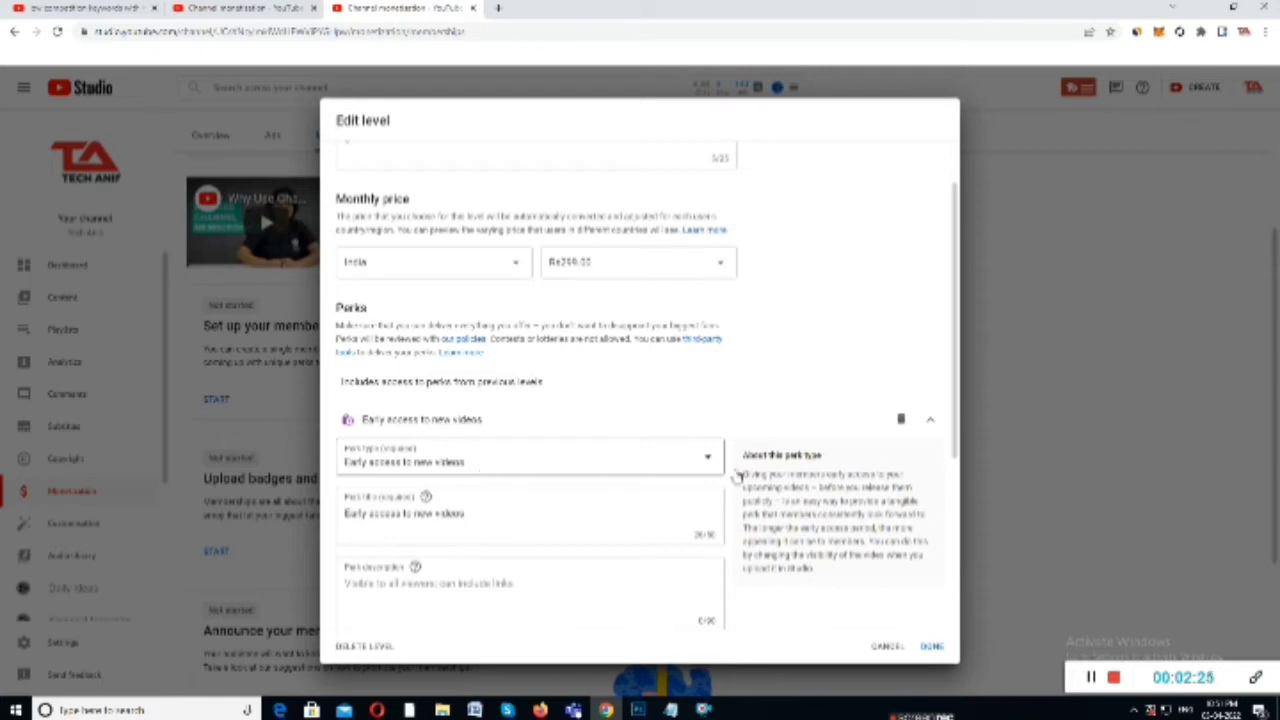
click(932, 422)
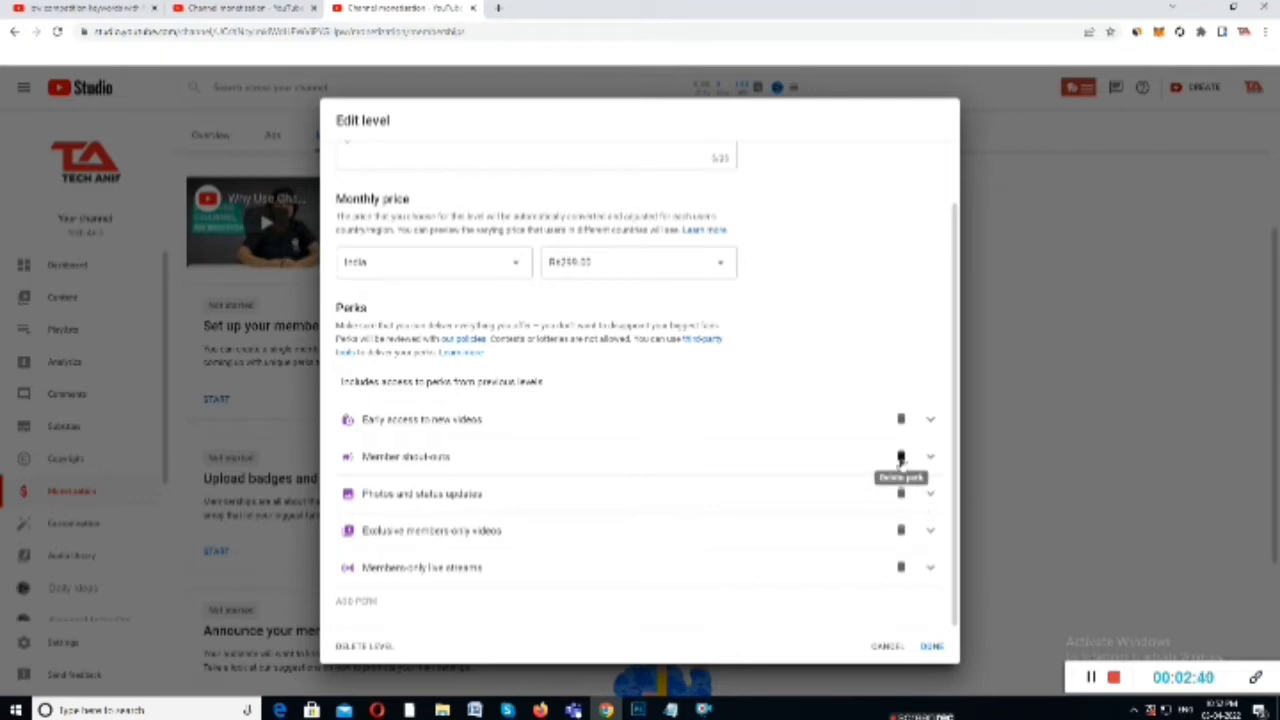
click(901, 458)
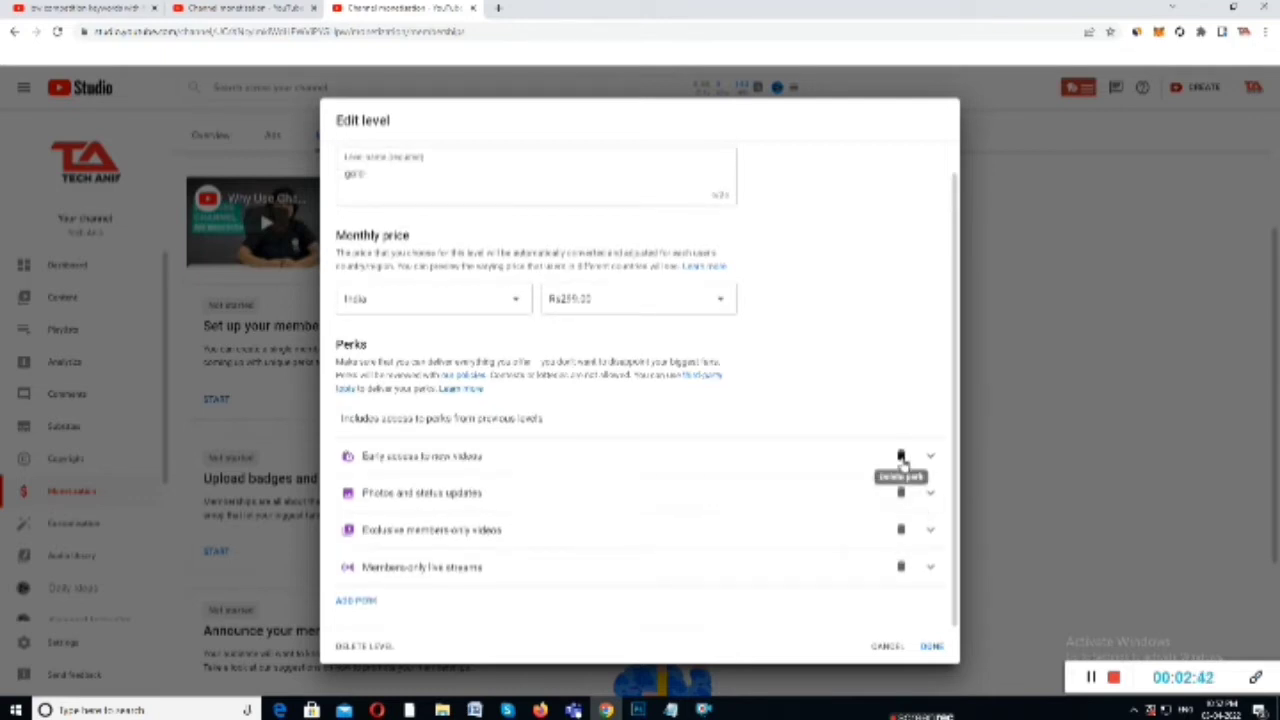
click(901, 458)
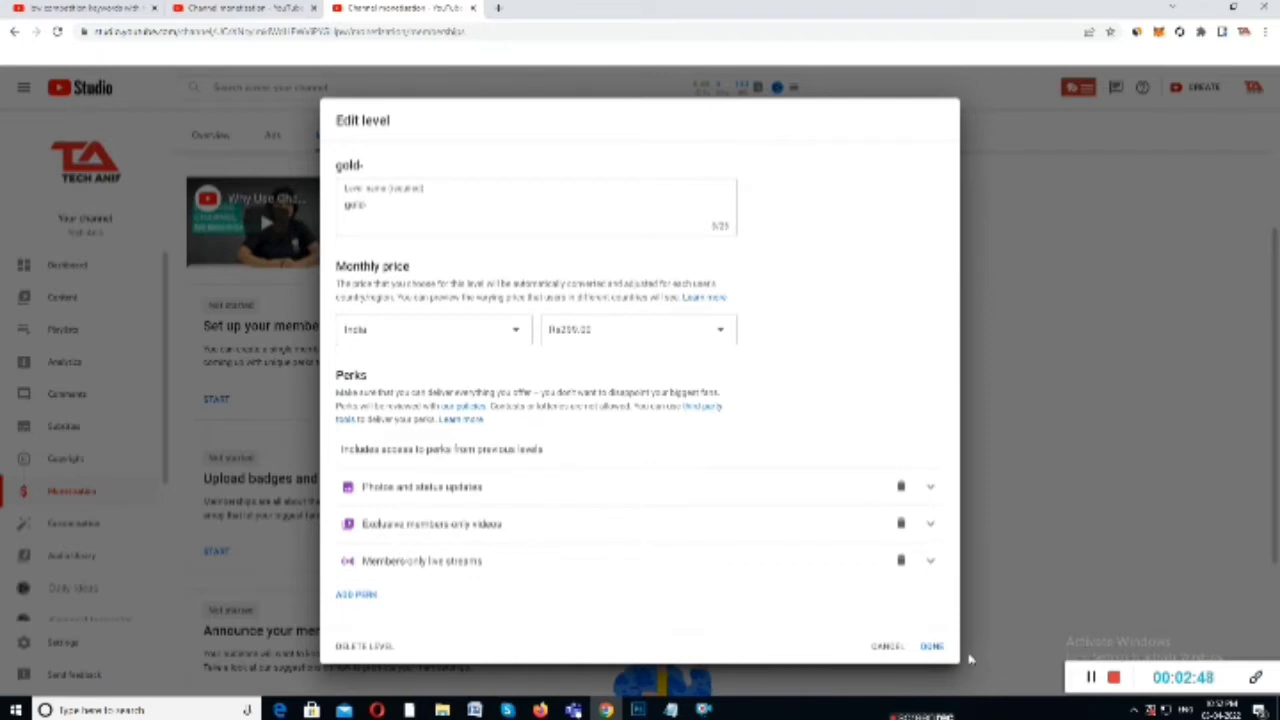
click(931, 647)
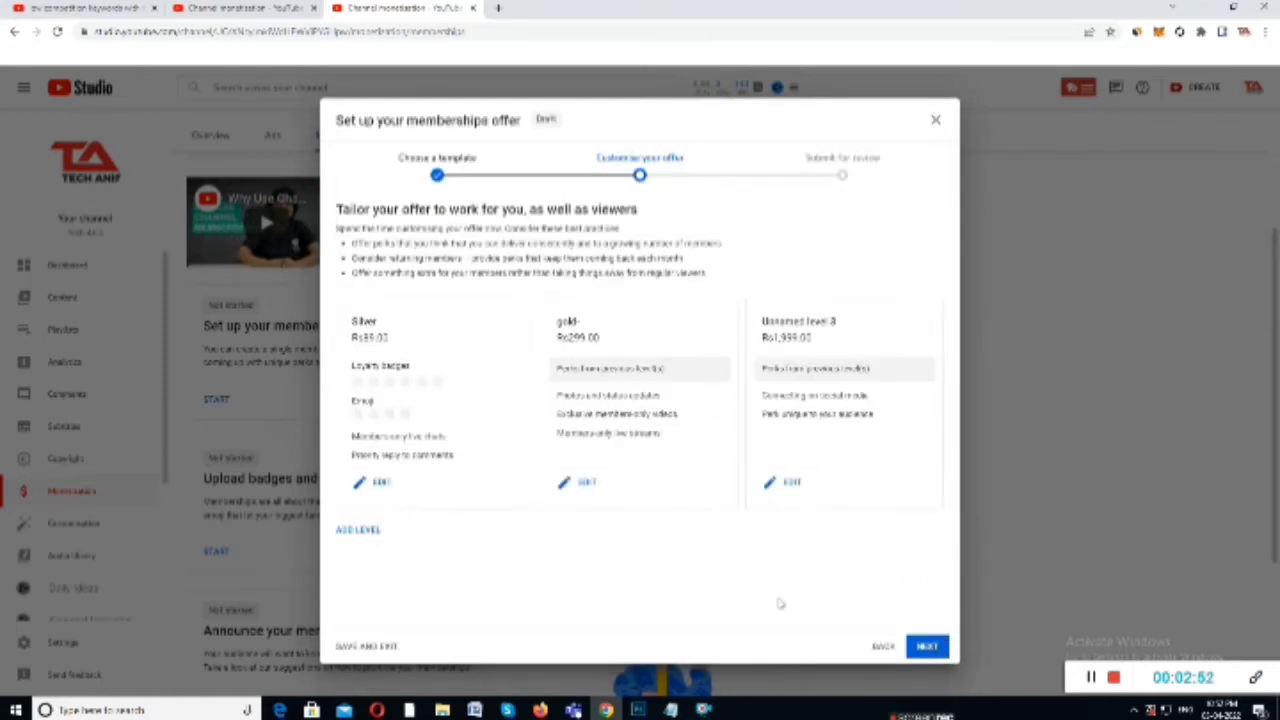
Step: Open the third membership level for editing and name it "diamond", copied from the Notepad notes
click(671, 709)
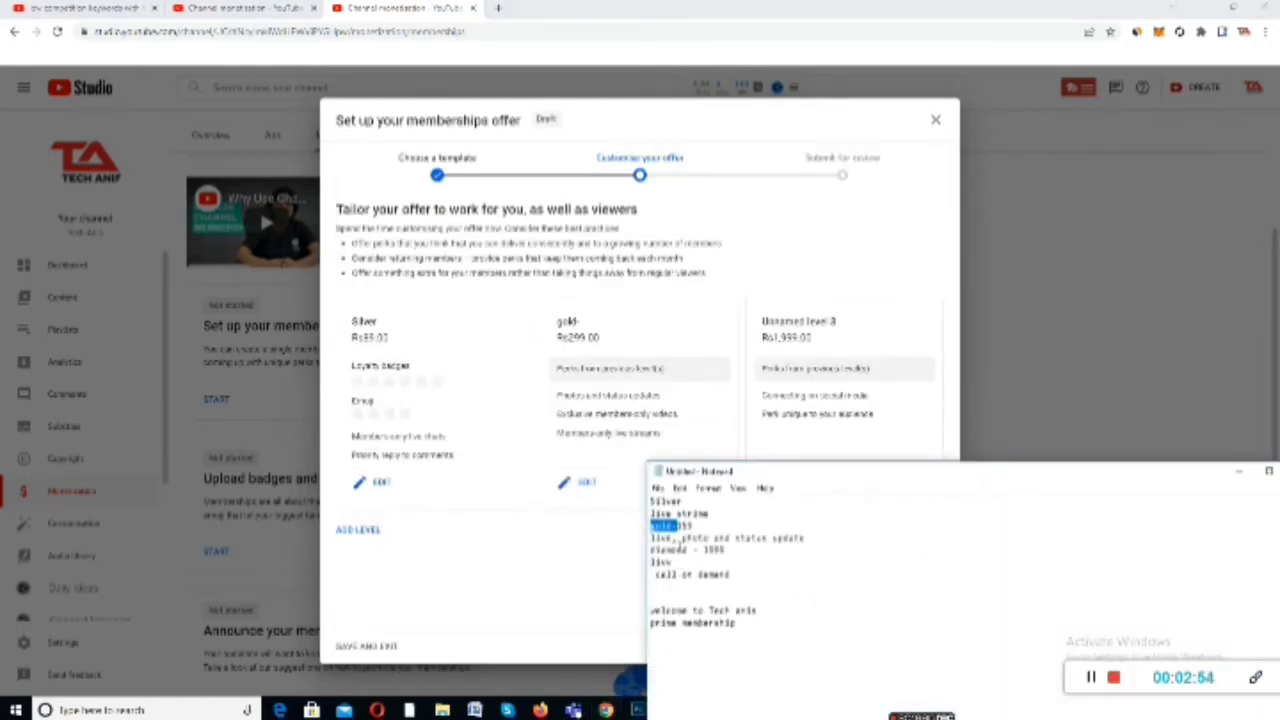
drag(692, 550, 648, 550)
key(ctrl+c)
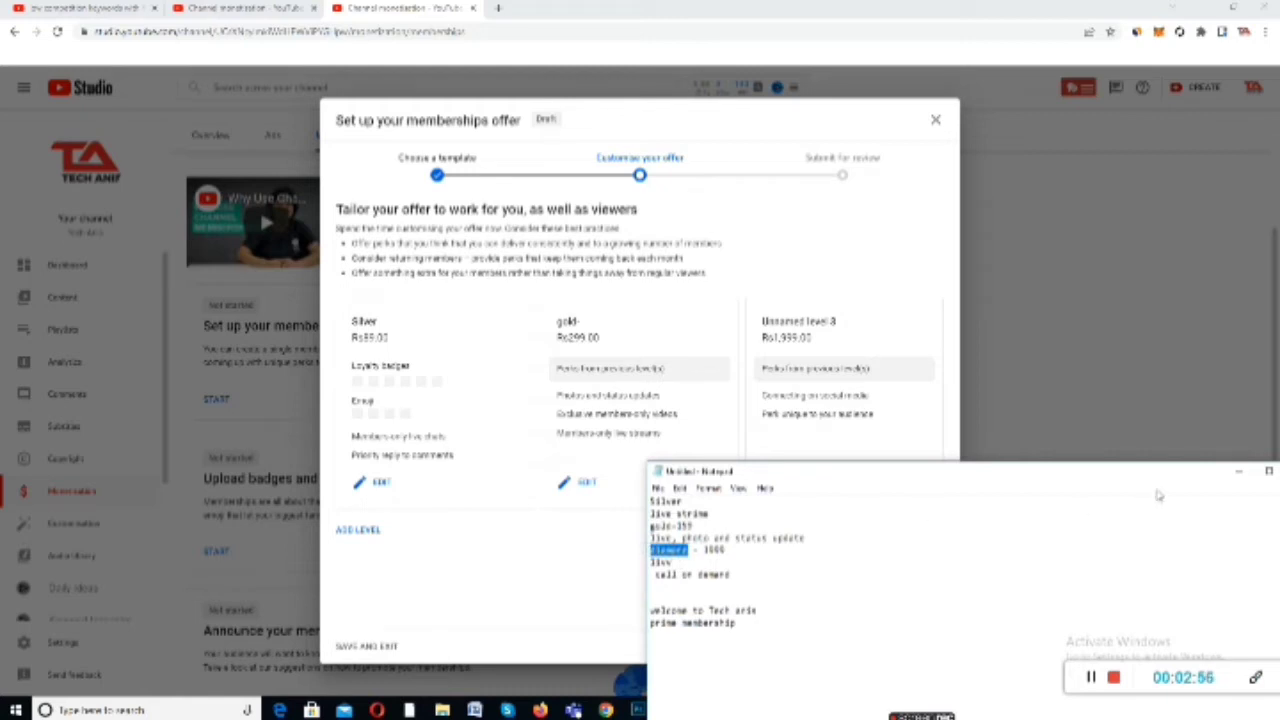
click(1238, 470)
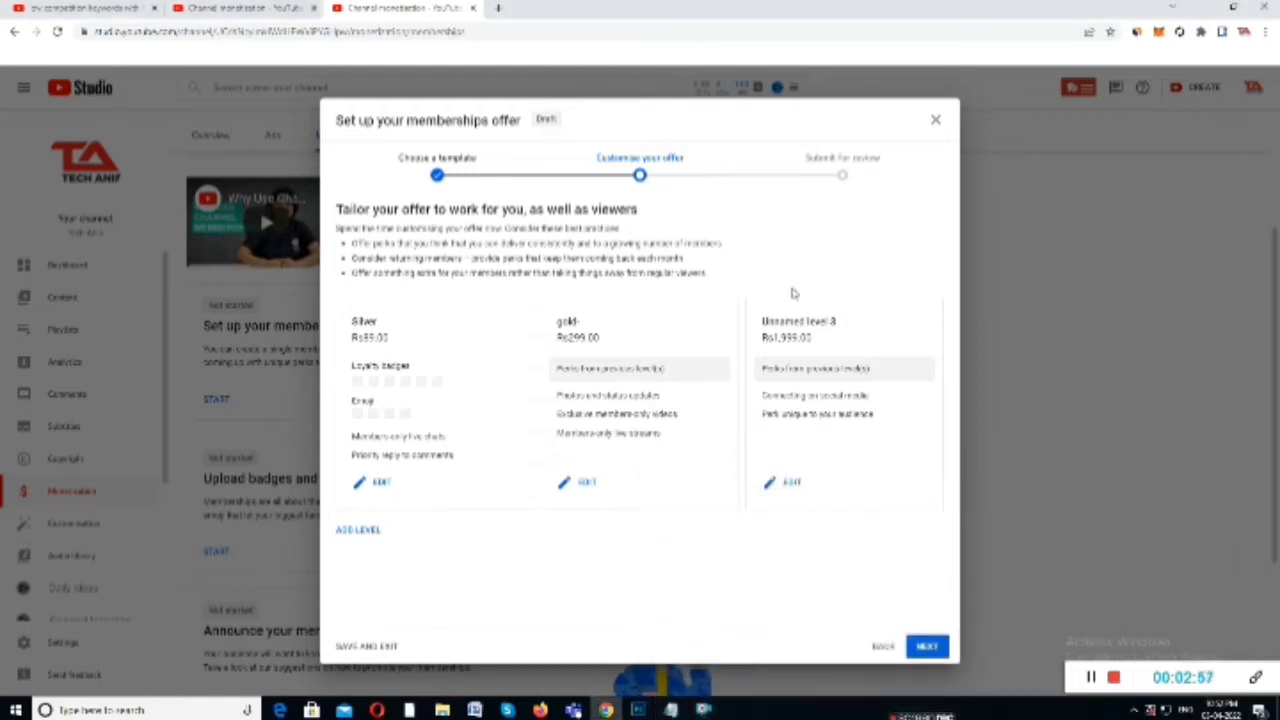
click(786, 484)
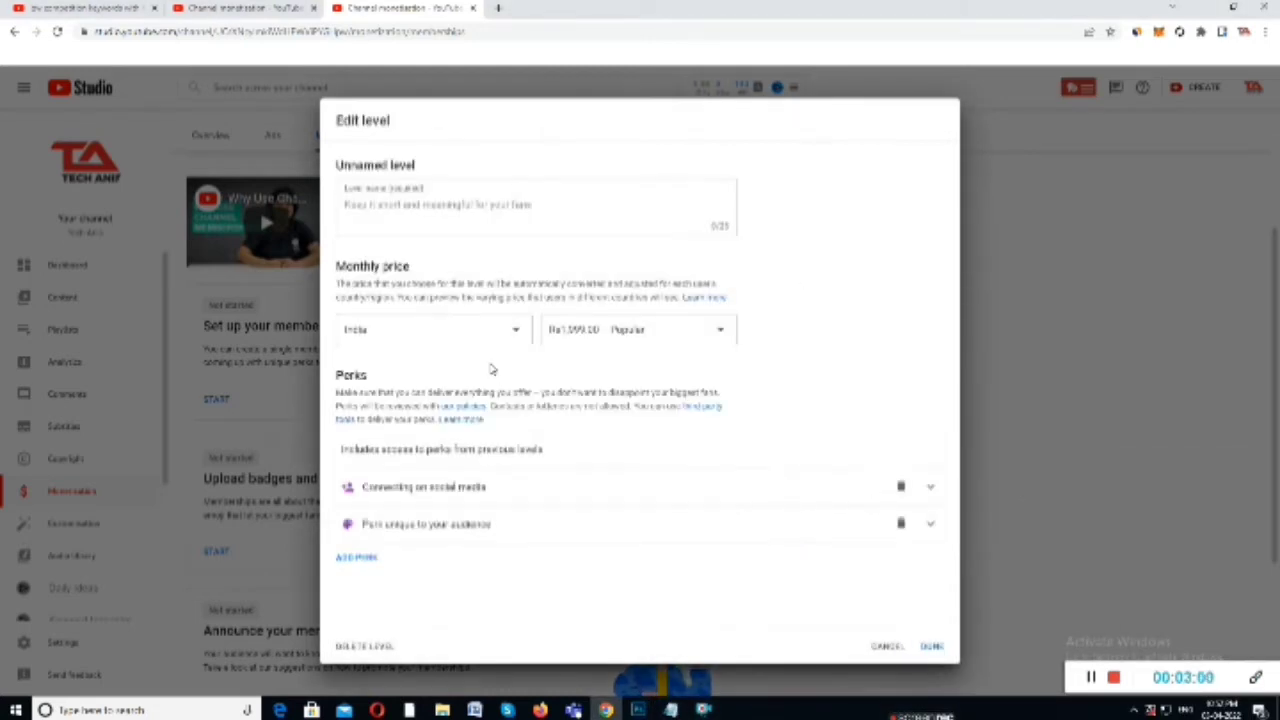
key(ctrl+v)
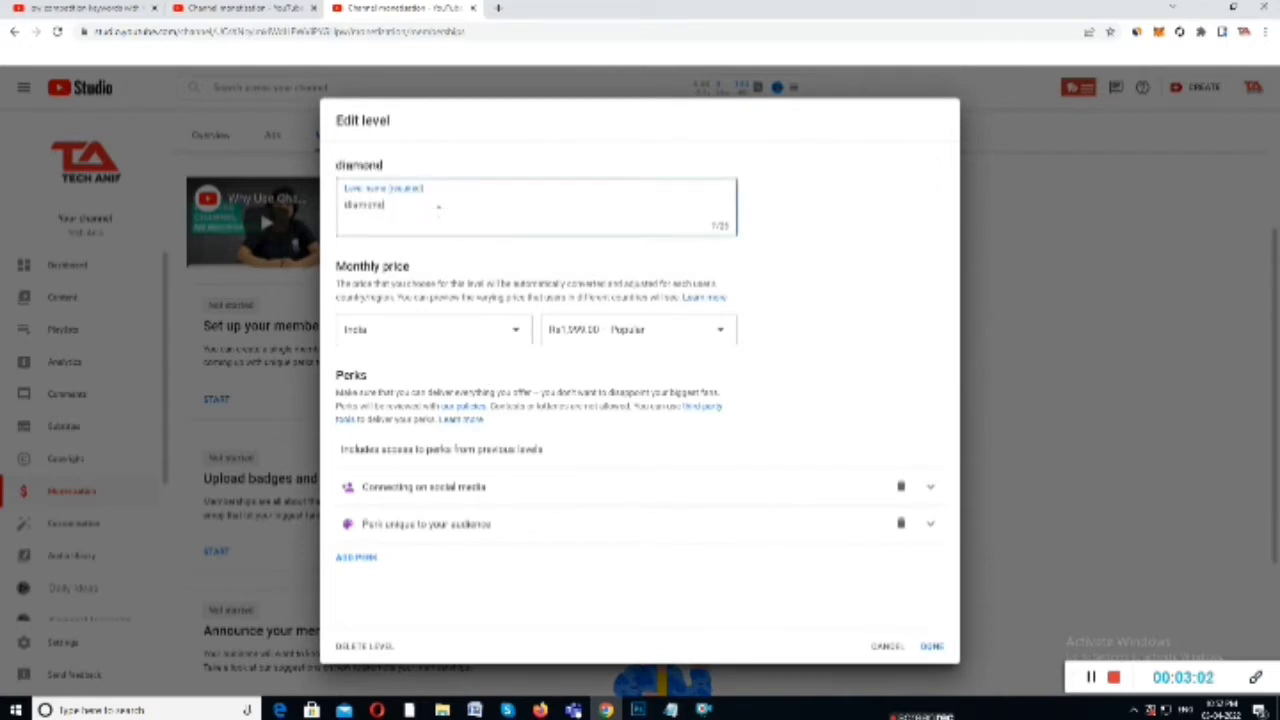
Step: Fill in the custom perk's title, description and instructions with "call on demand", copied from the Notepad notes
click(929, 528)
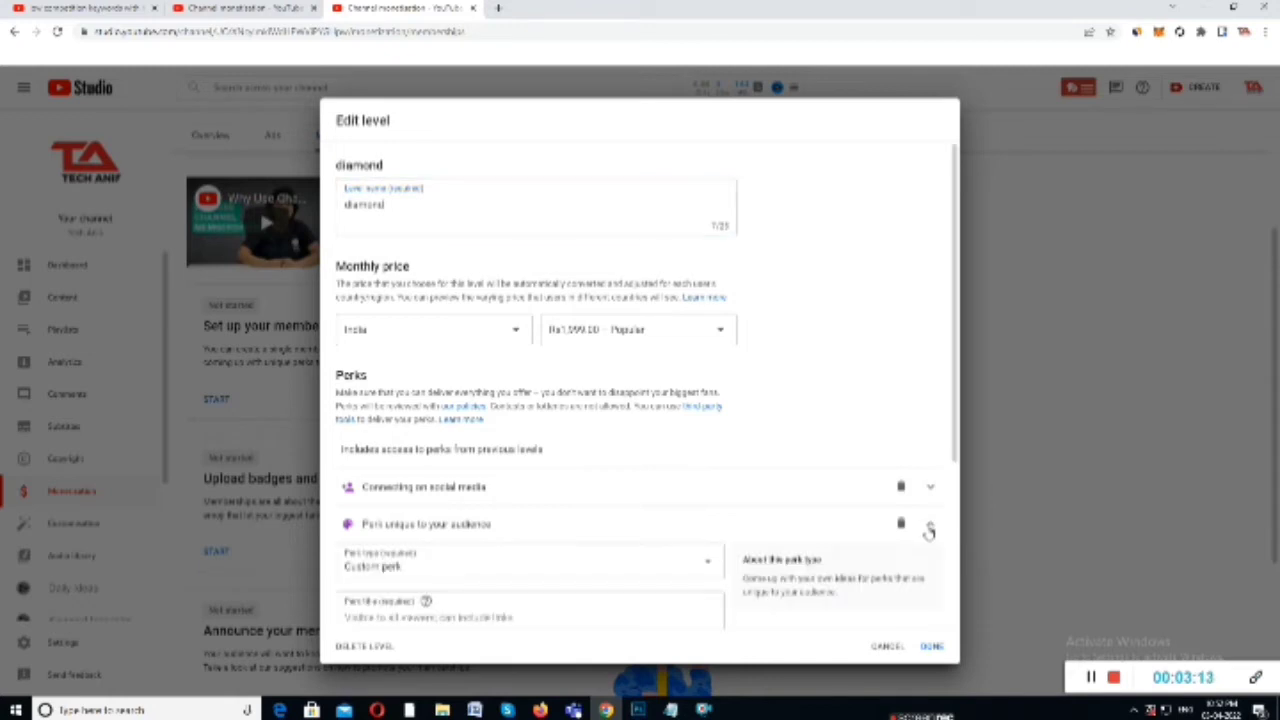
scroll(671, 449, down, 2)
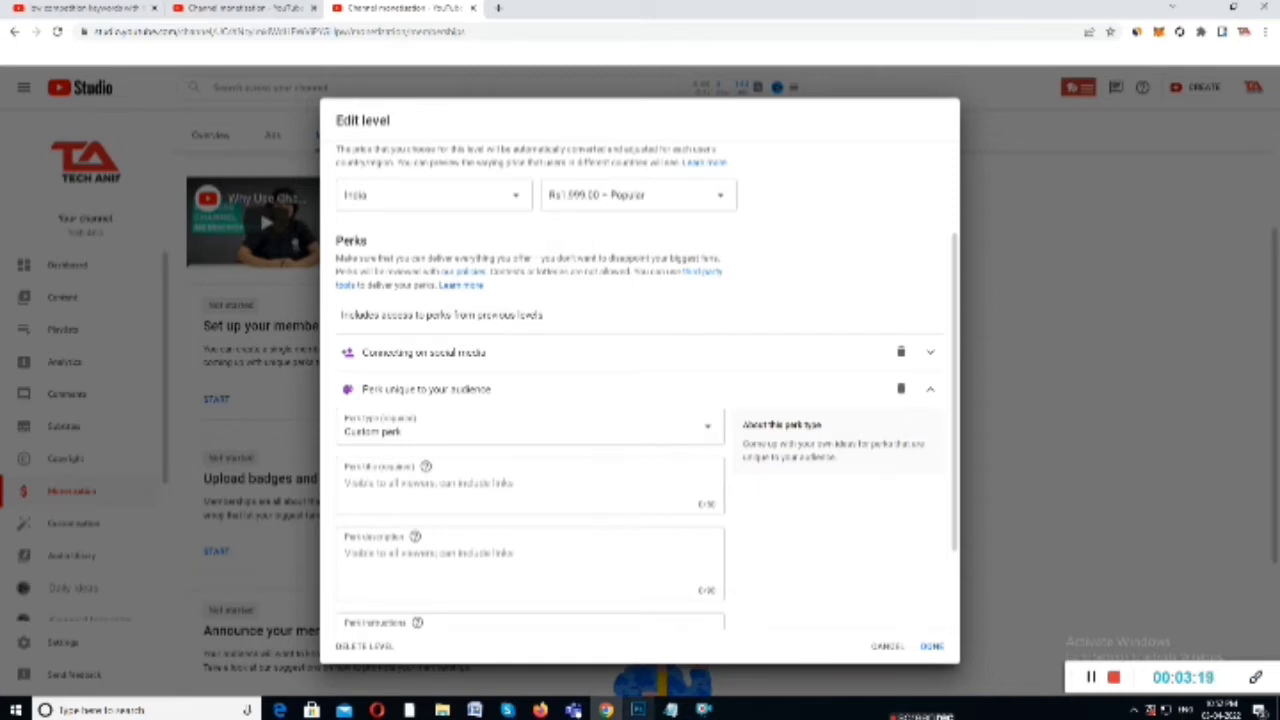
click(671, 710)
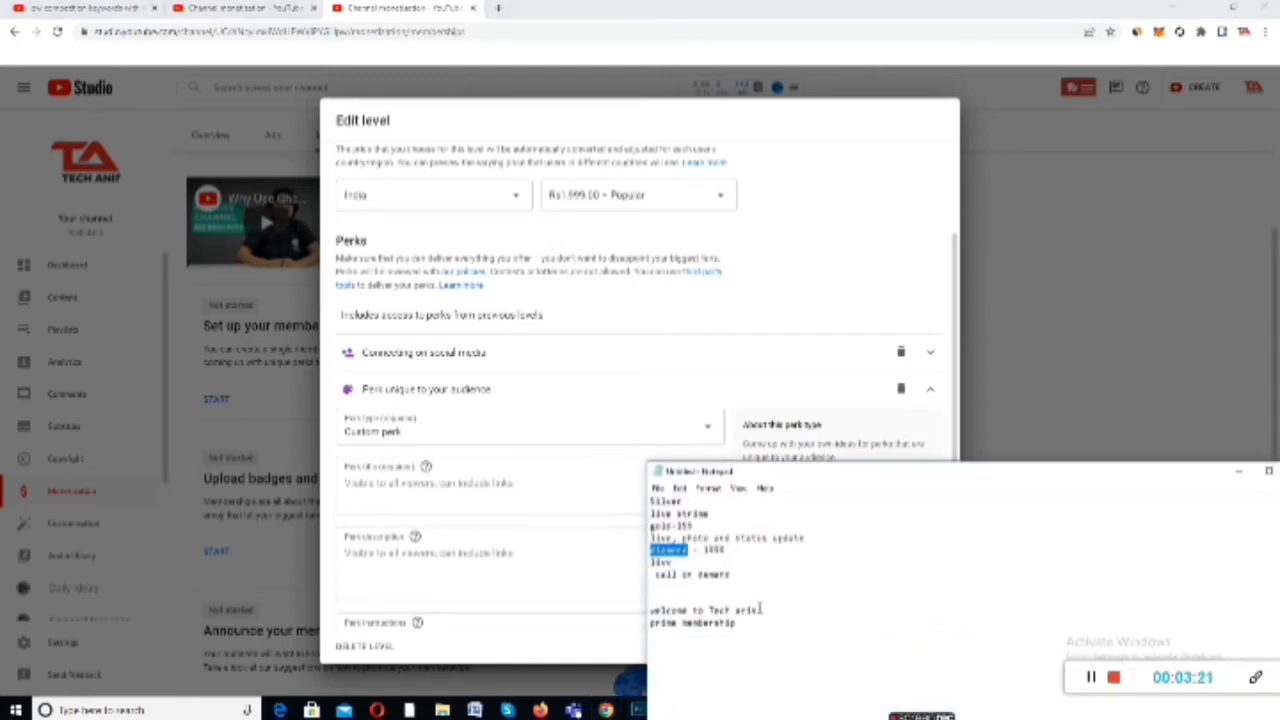
click(724, 572)
drag(731, 575, 650, 575)
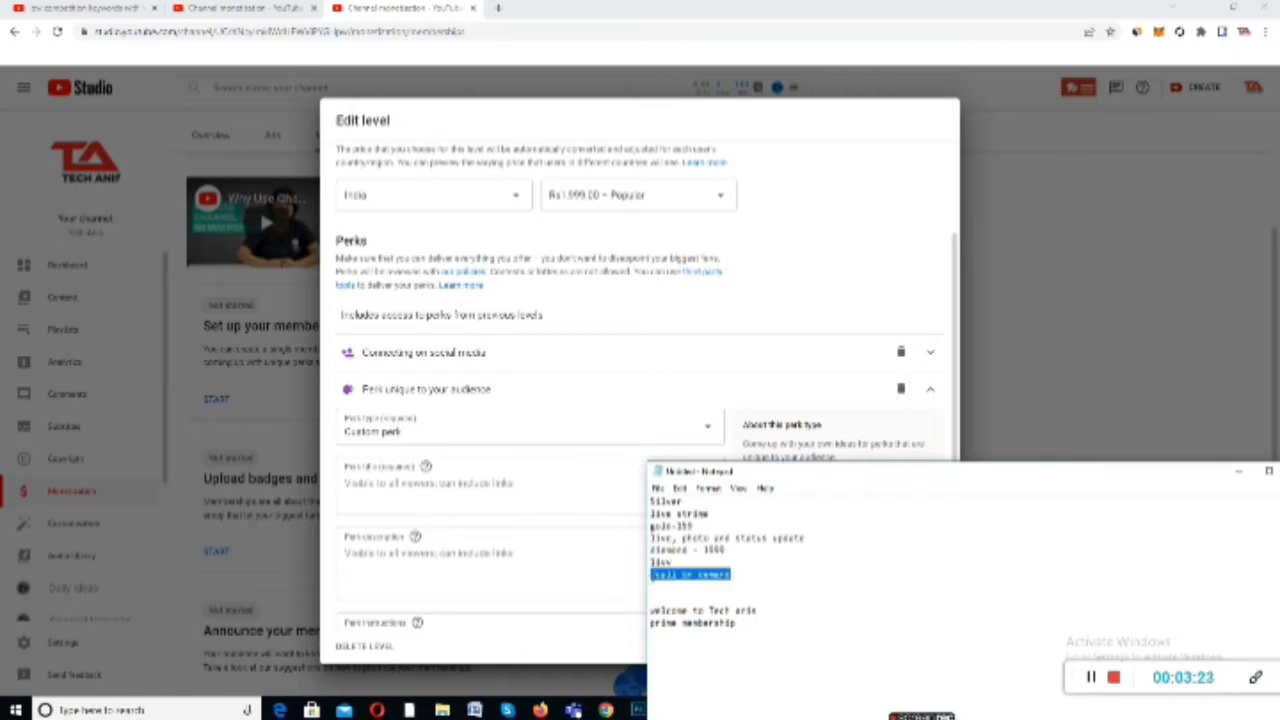
click(1239, 470)
click(471, 483)
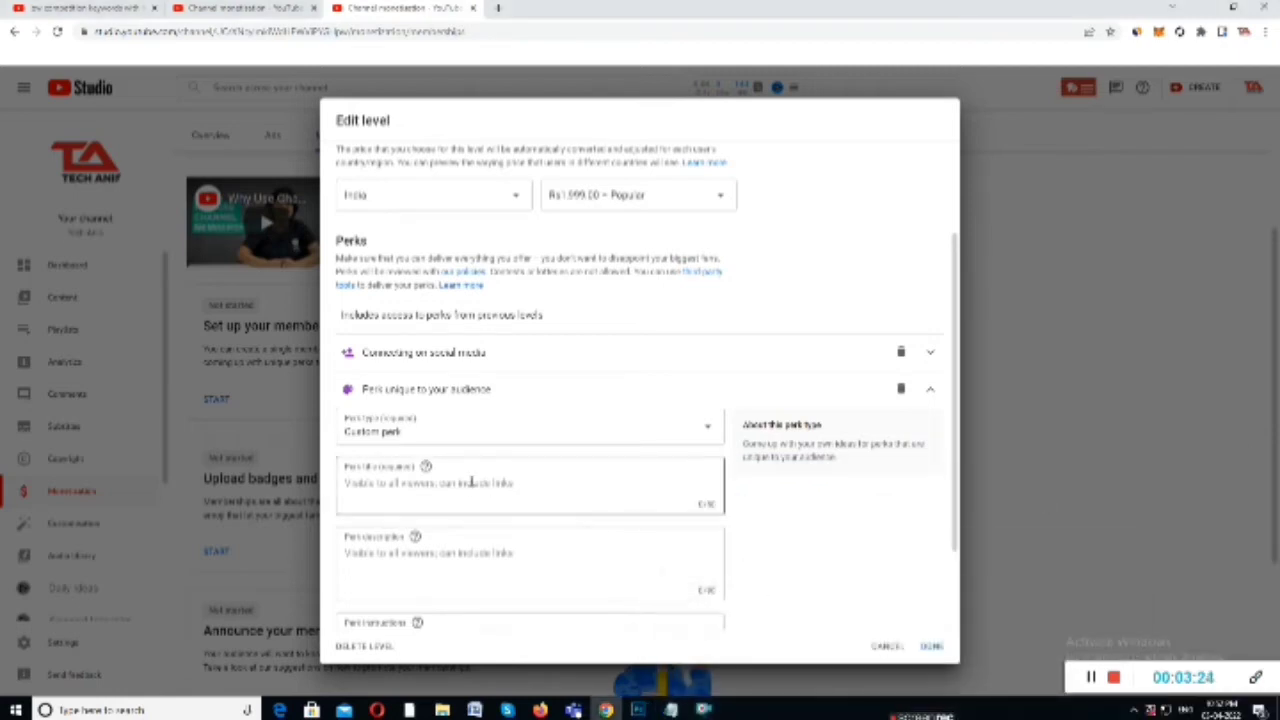
text(call on demand)
click(421, 555)
text(call on demand)
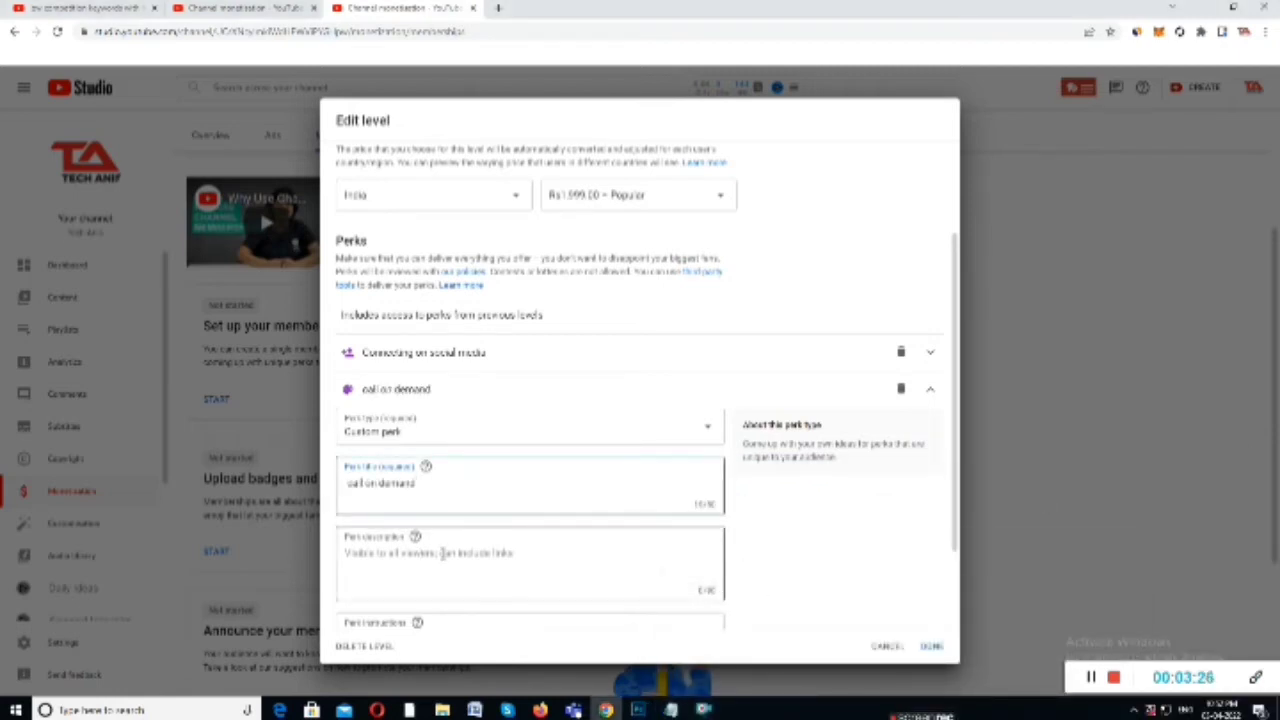
scroll(535, 545, down, 2)
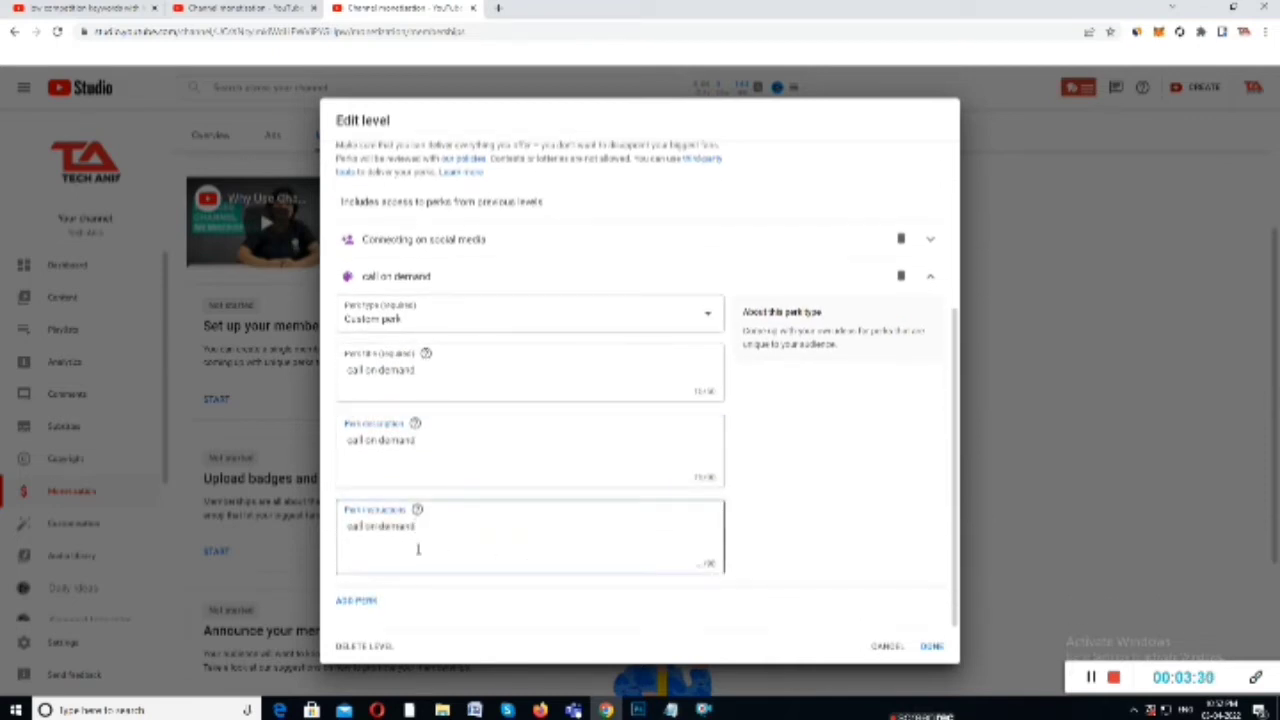
Step: Add another perk to the diamond level and collapse the "call on demand" perk's details
click(356, 601)
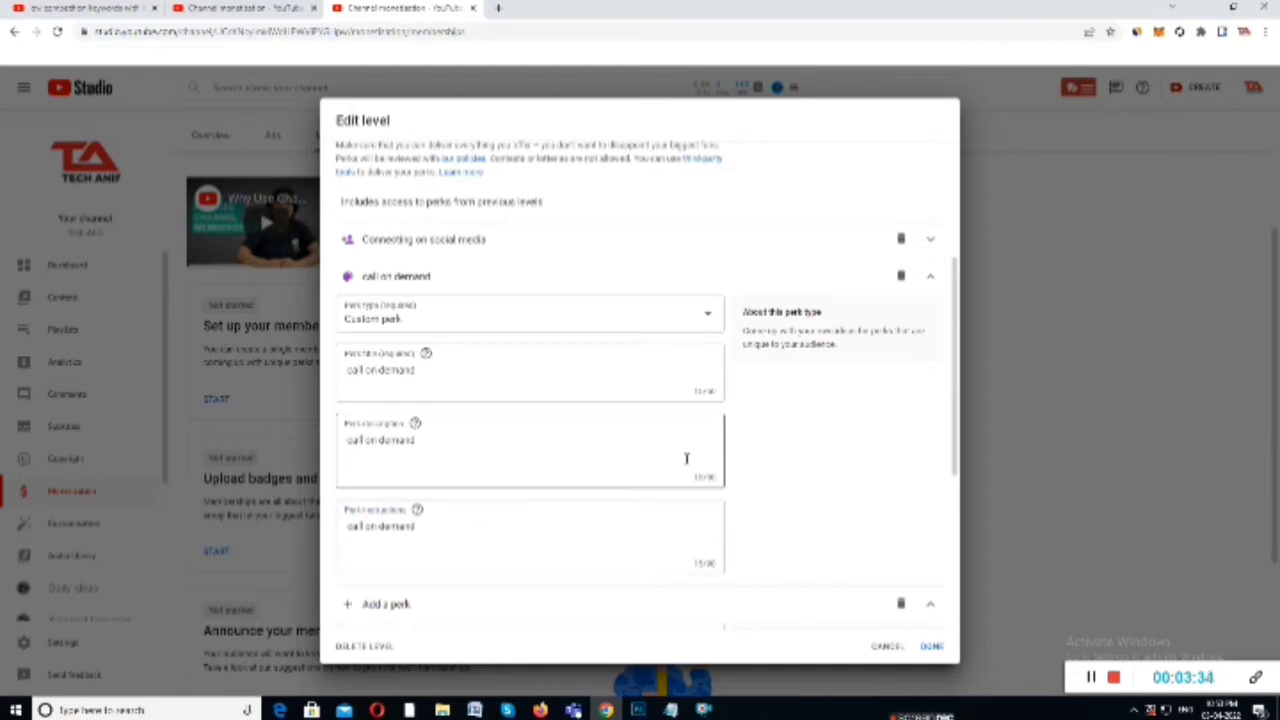
scroll(683, 454, down, 1)
scroll(713, 459, down, 3)
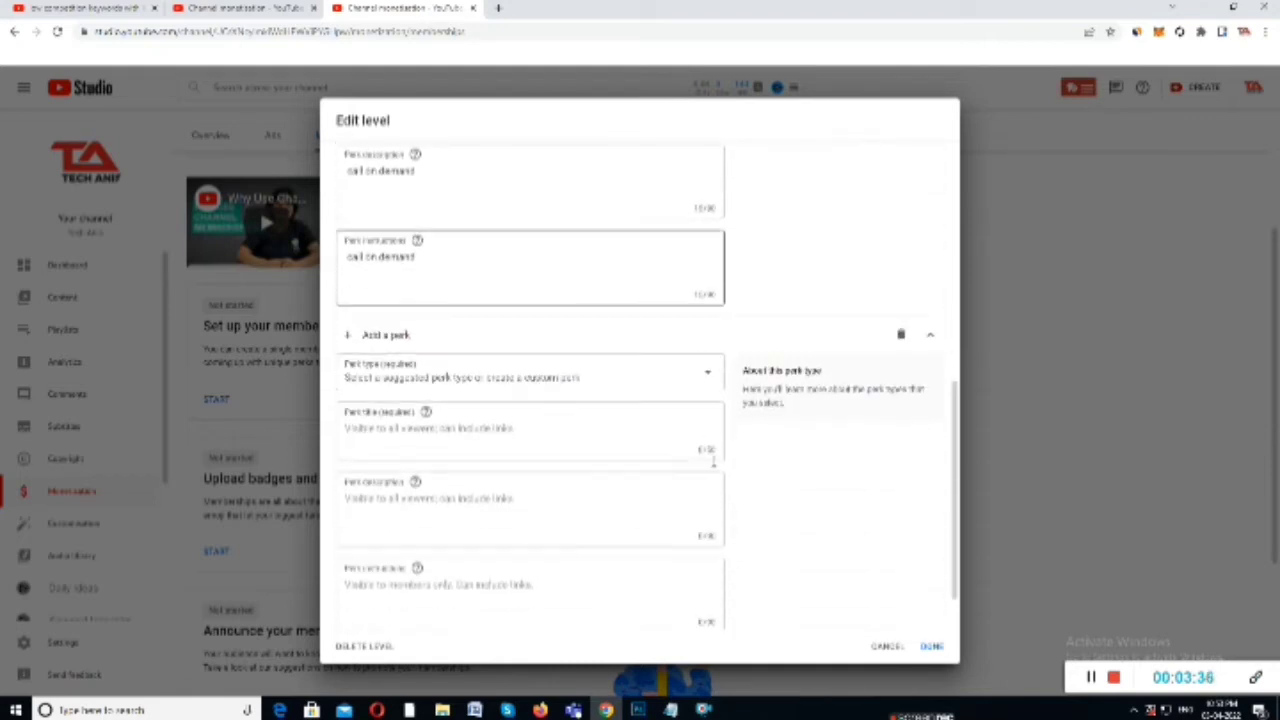
scroll(712, 463, up, 6)
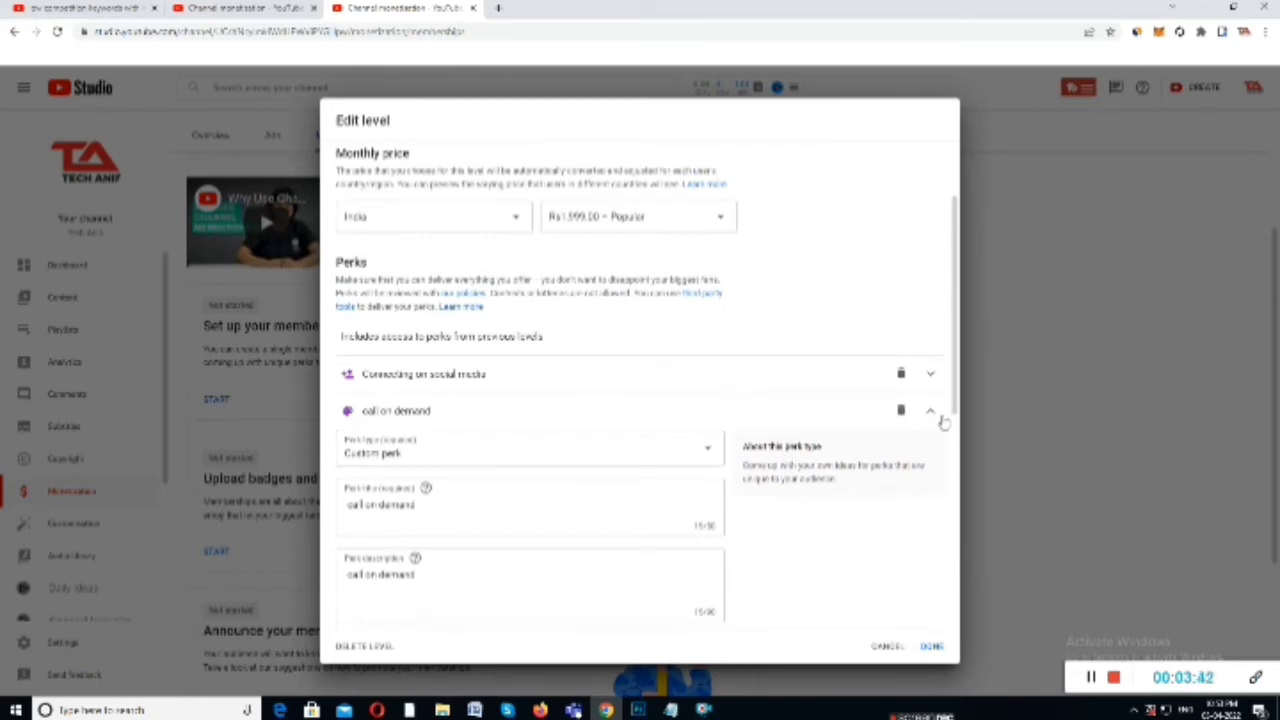
click(931, 415)
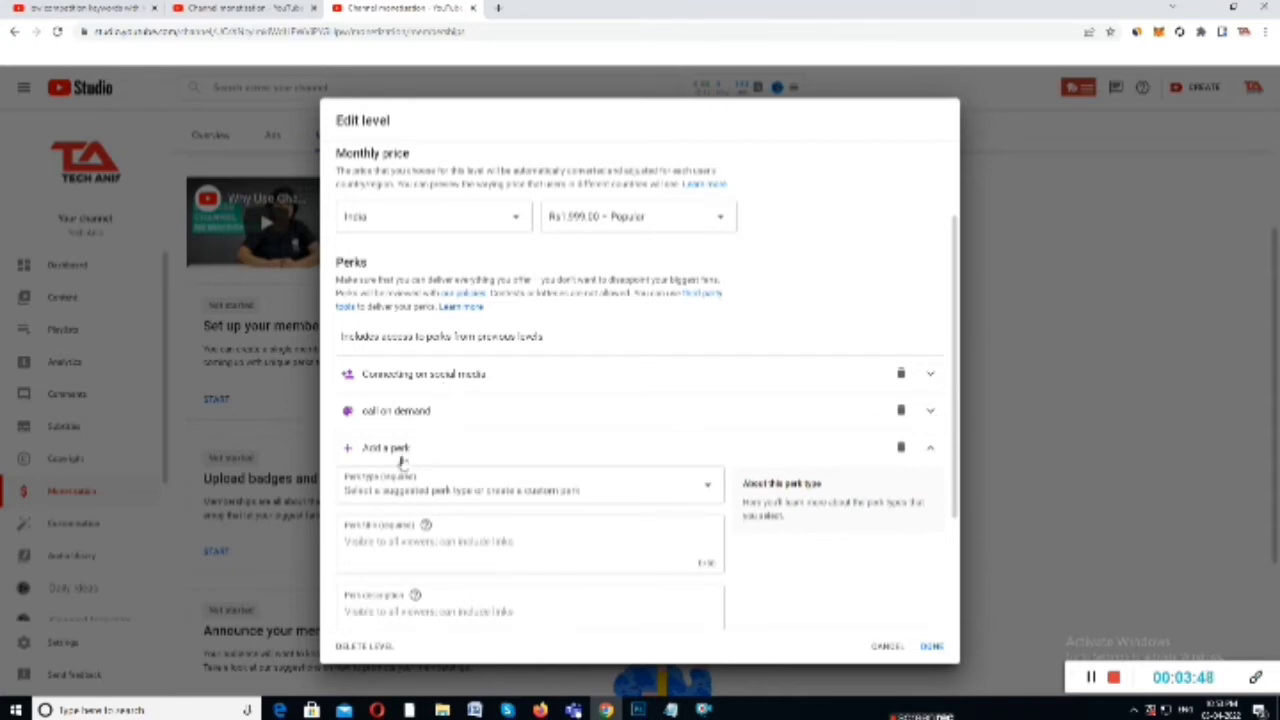
scroll(360, 457, up, 1)
scroll(360, 457, down, 2)
Step: Check the Notepad notes for the next perk, selecting the word "live", and return to the new perk's form
click(671, 708)
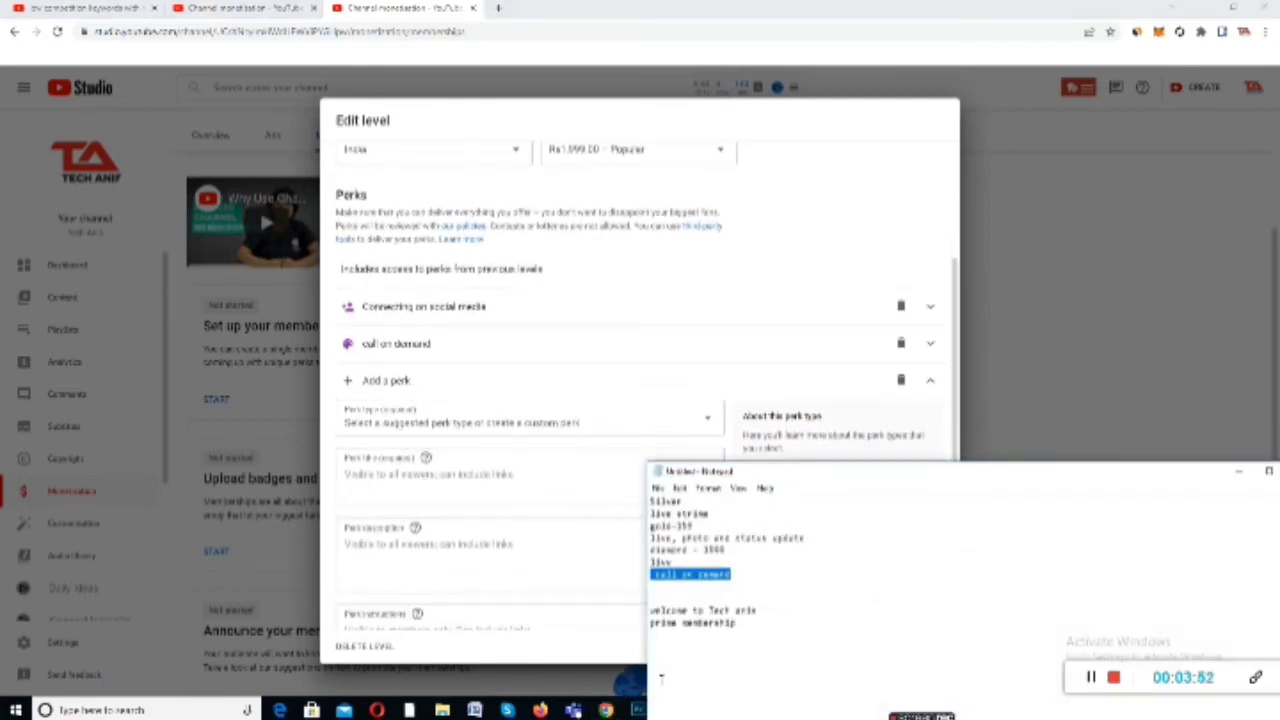
click(684, 537)
drag(674, 538, 649, 538)
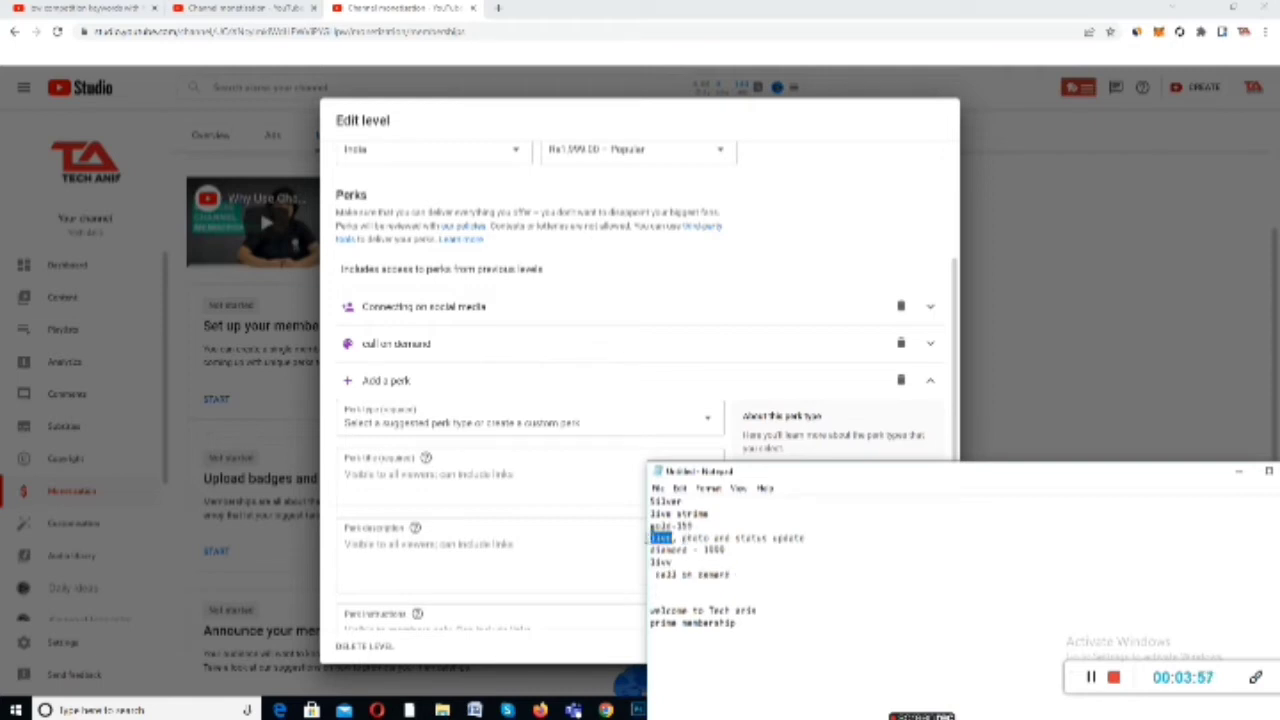
click(1238, 471)
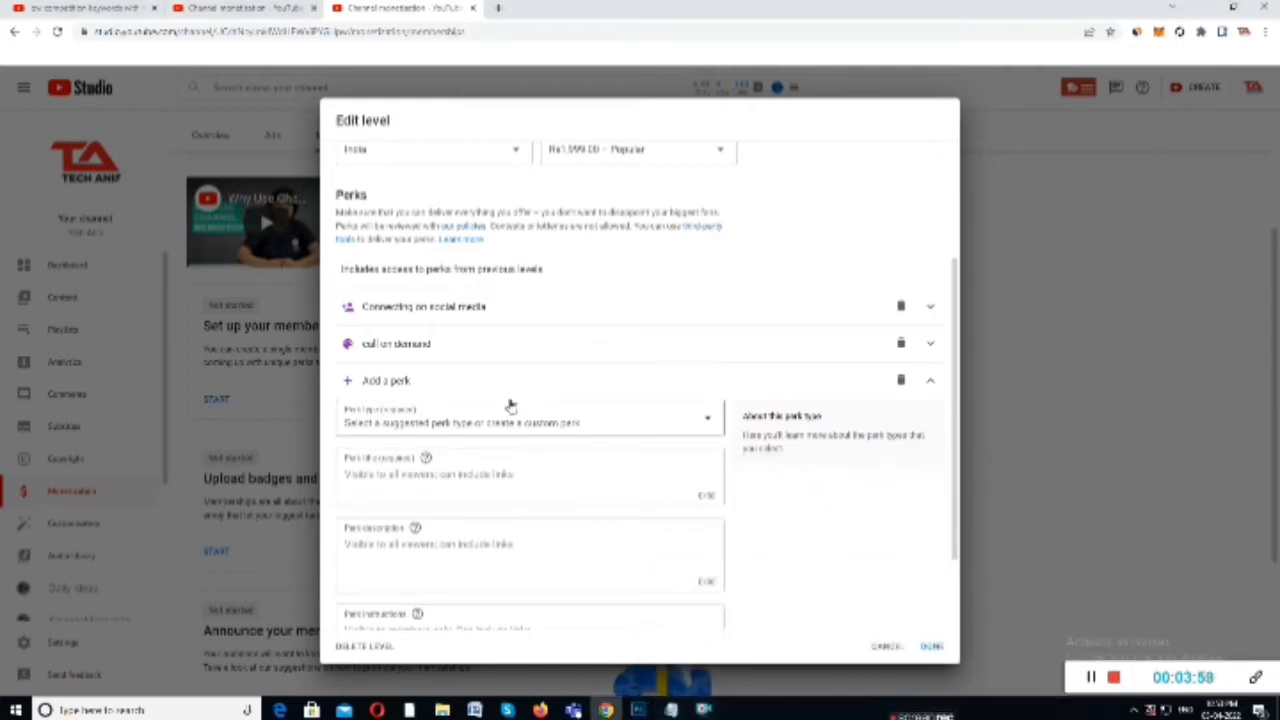
scroll(560, 428, down, 1)
scroll(572, 437, up, 4)
scroll(572, 440, down, 5)
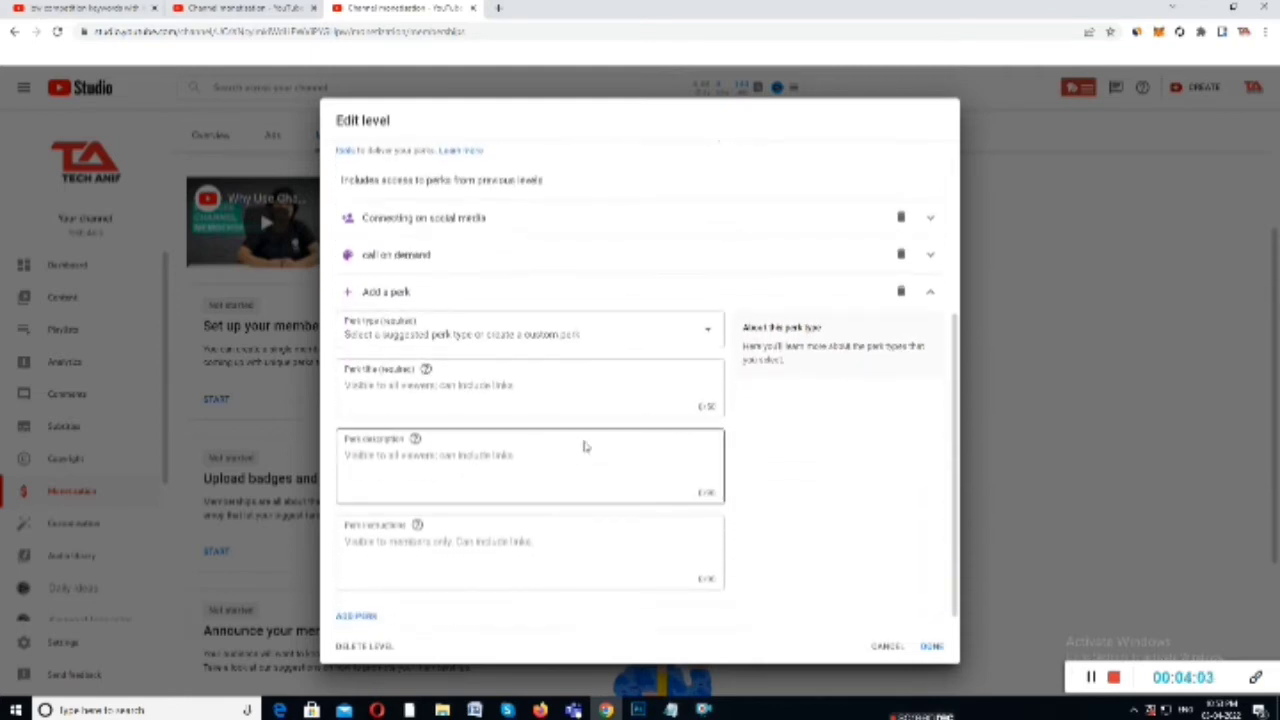
scroll(583, 446, up, 2)
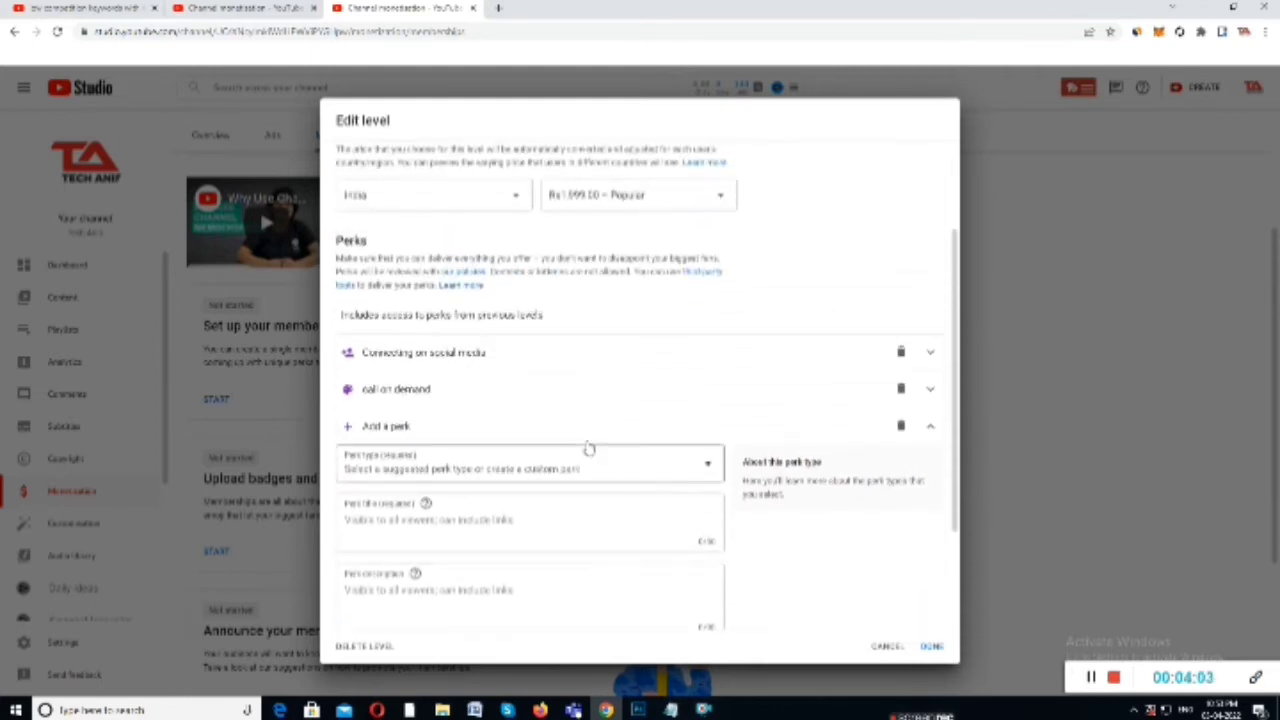
click(703, 470)
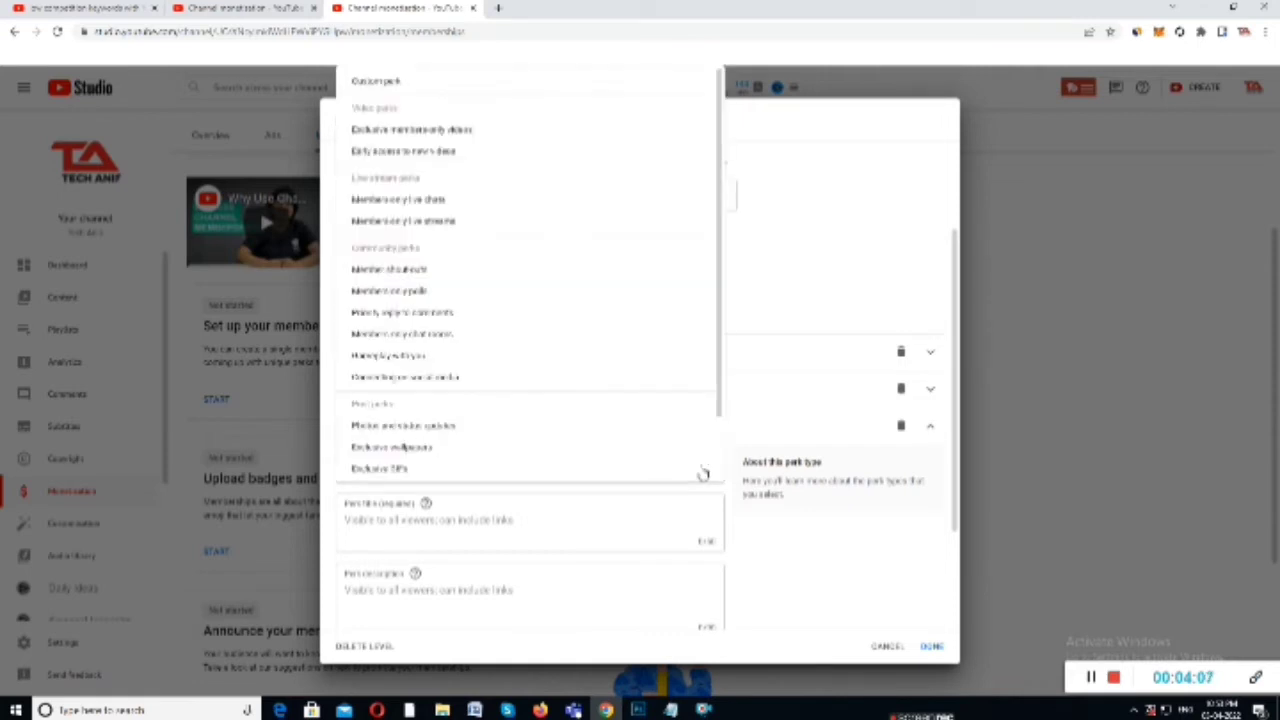
click(703, 470)
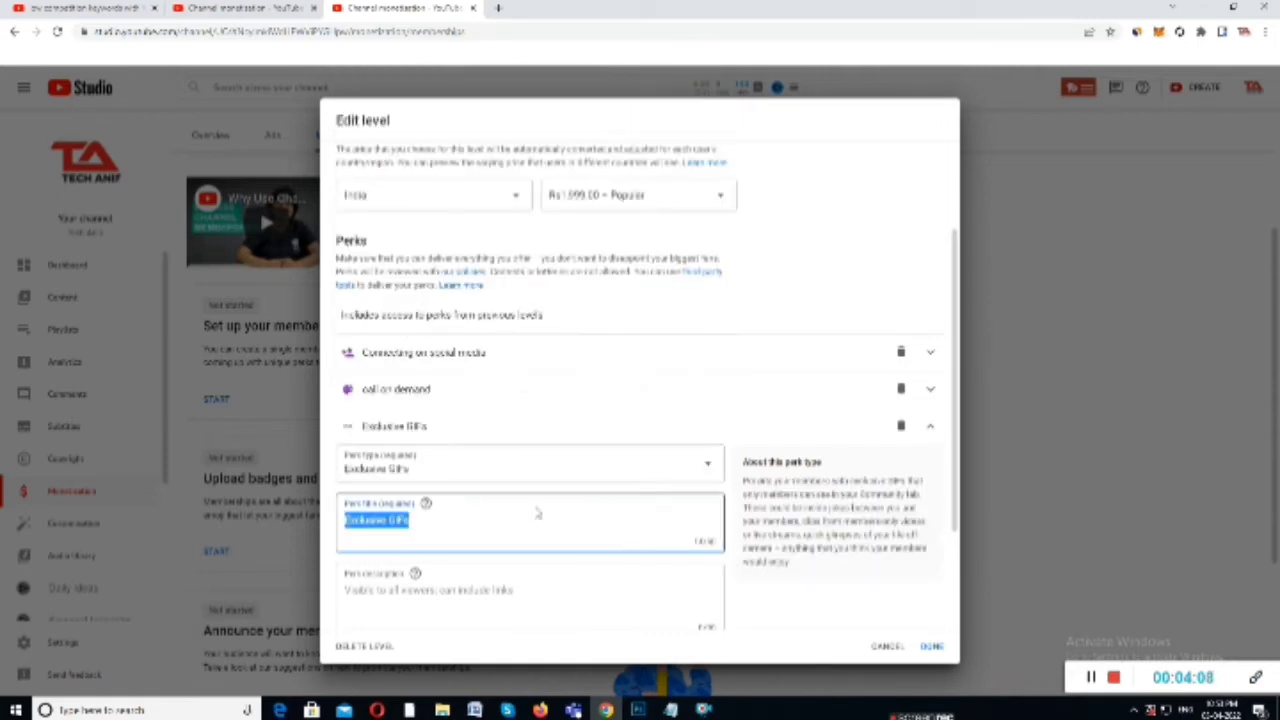
click(433, 521)
drag(433, 521, 325, 536)
key(BackSpace)
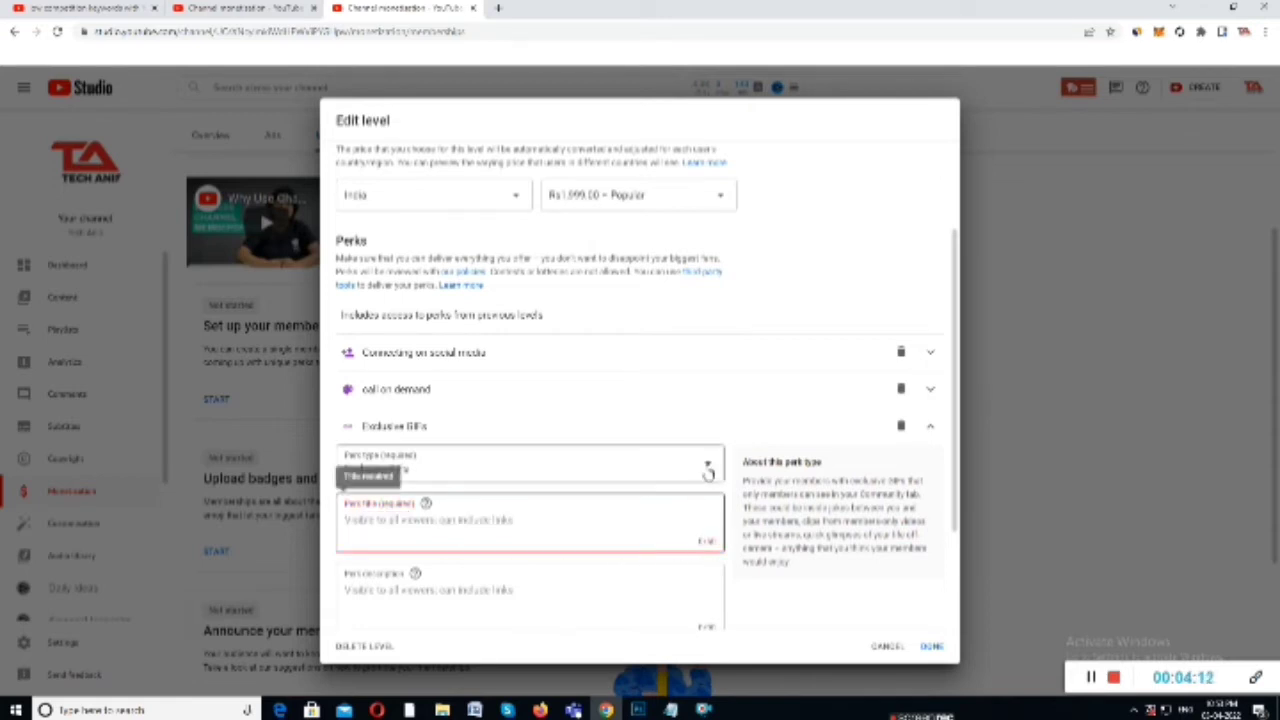
Step: Set the new perk's type to Members-only live streams
click(708, 473)
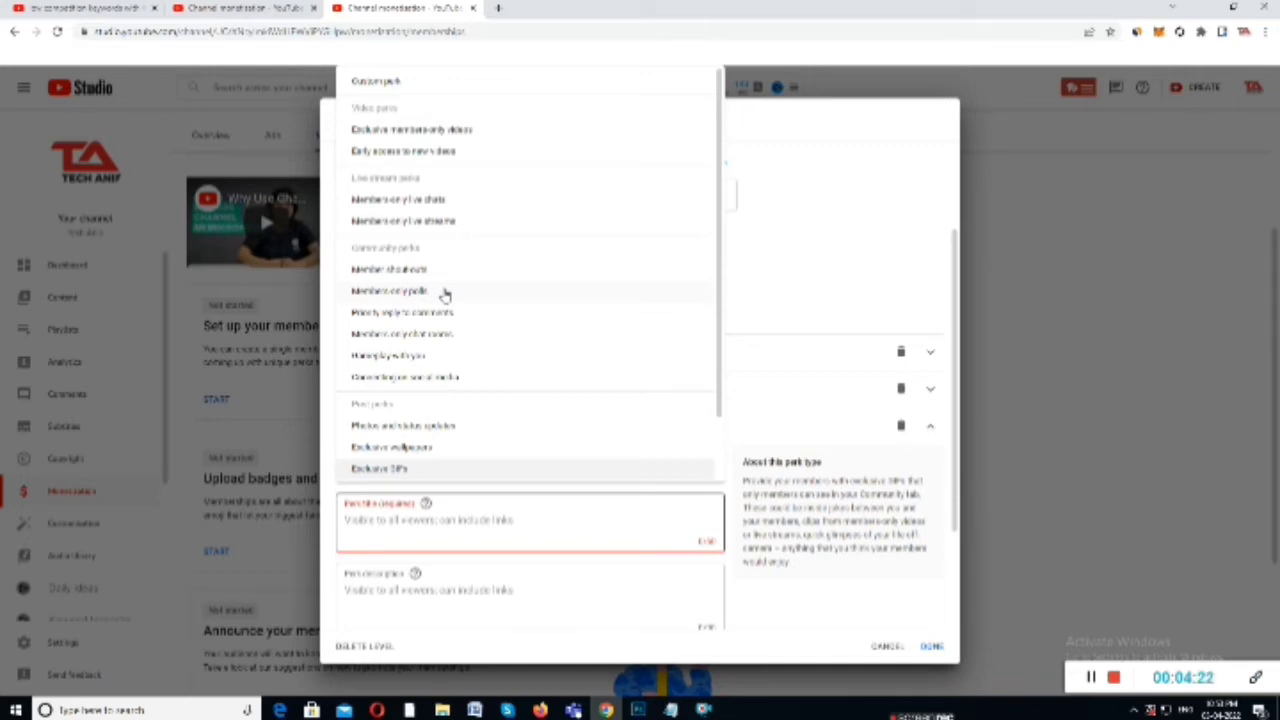
click(419, 228)
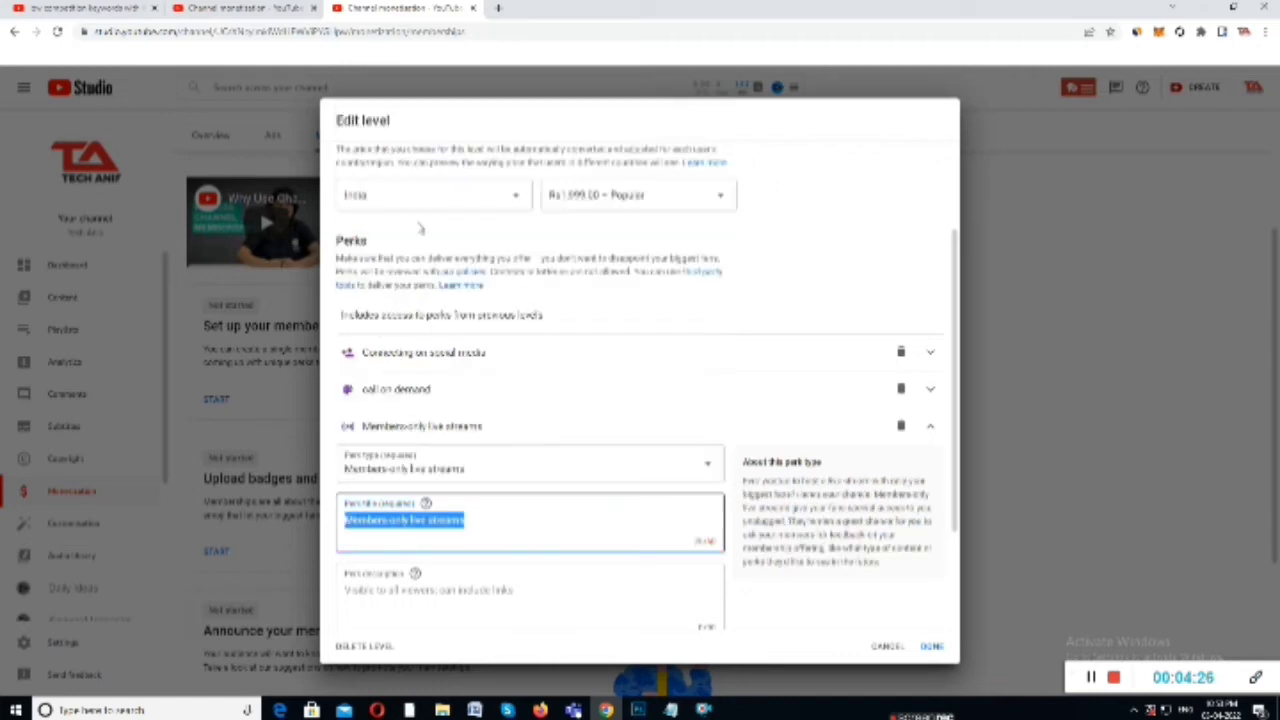
scroll(680, 575, down, 1)
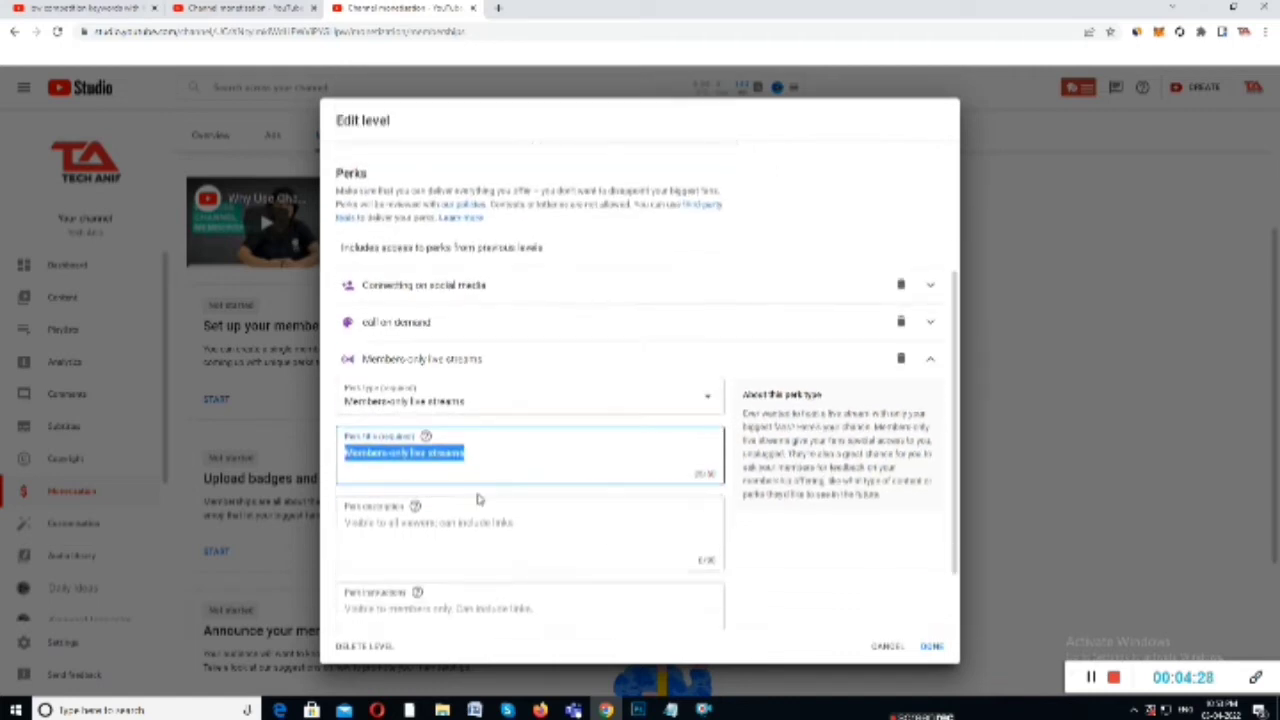
Step: Copy the perk title "Members-only live streams" into the perk's description and instructions
click(349, 458)
drag(462, 453, 331, 471)
key(ctrl+c)
click(431, 529)
key(ctrl+v)
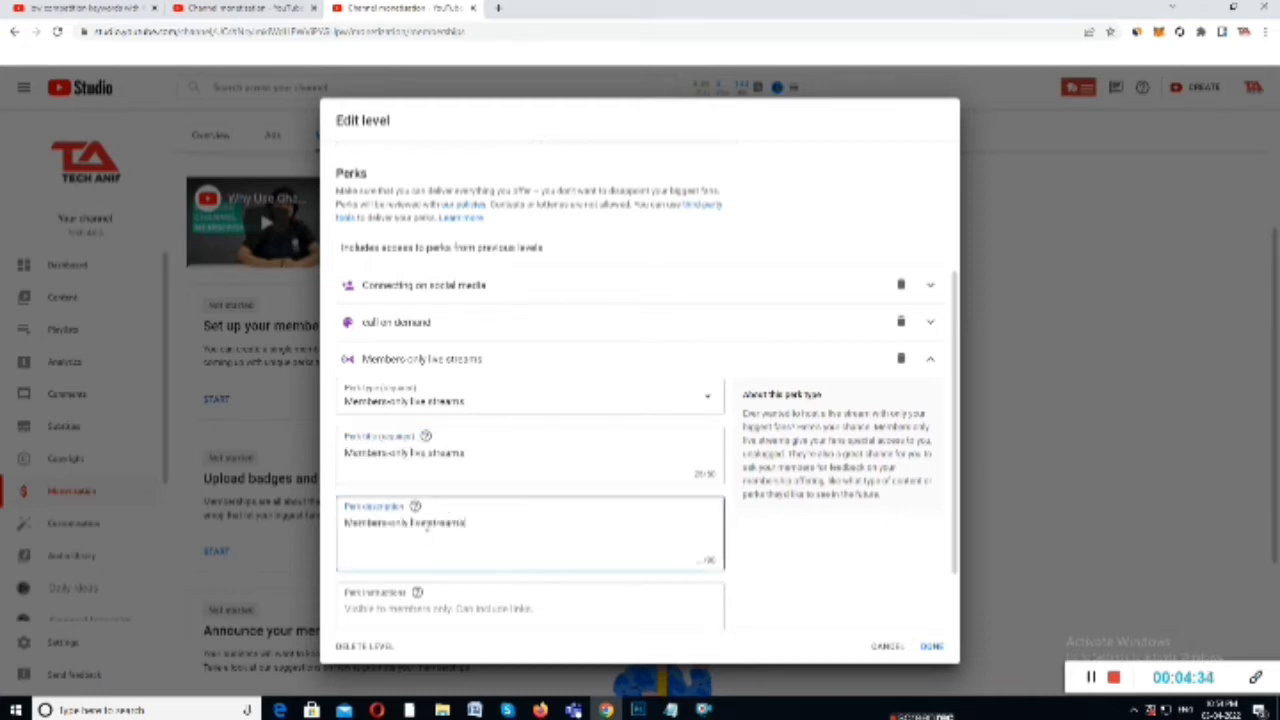
scroll(440, 560, down, 1)
click(419, 530)
key(ctrl+v)
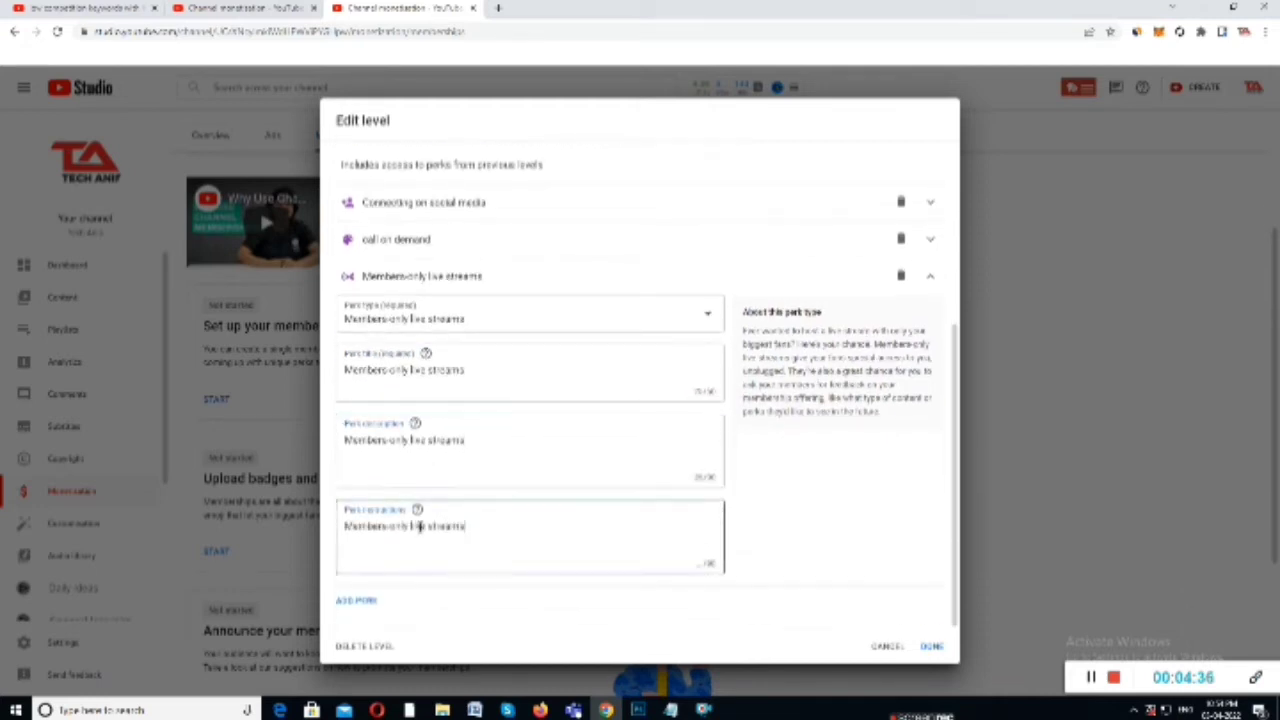
Step: Add one more blank perk to the diamond level and try to proceed to the review stage
click(357, 601)
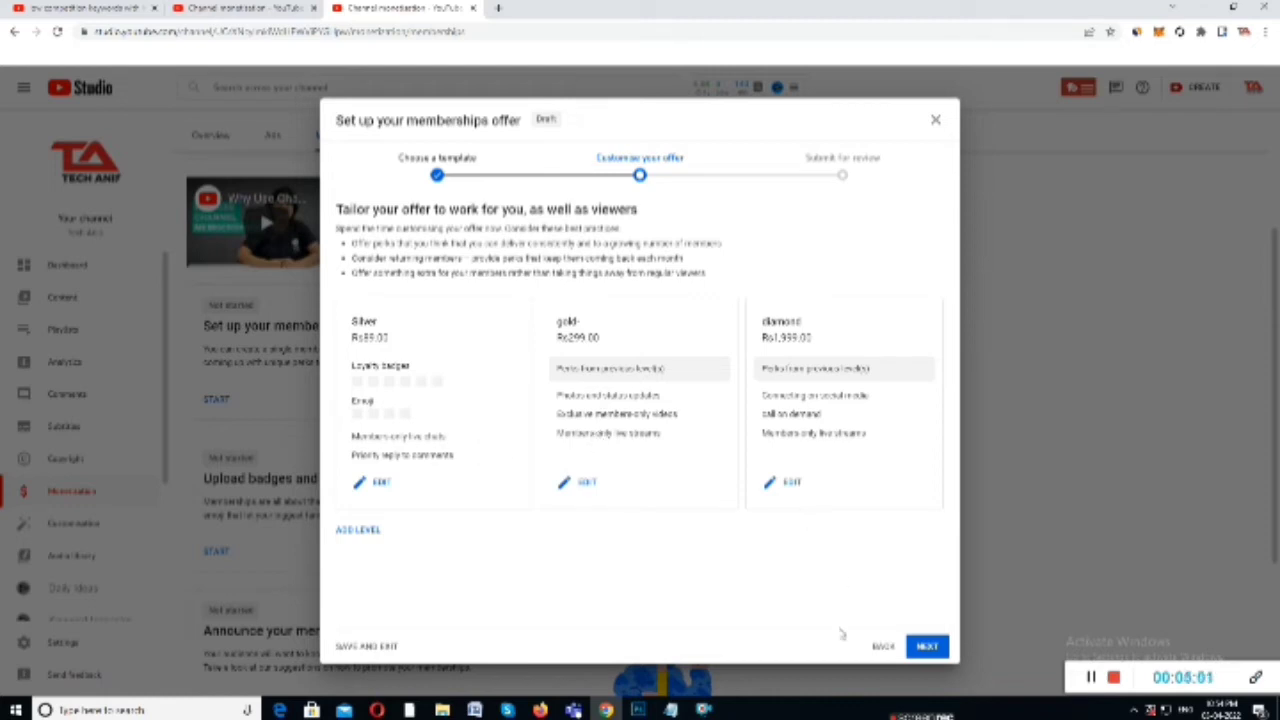
click(928, 647)
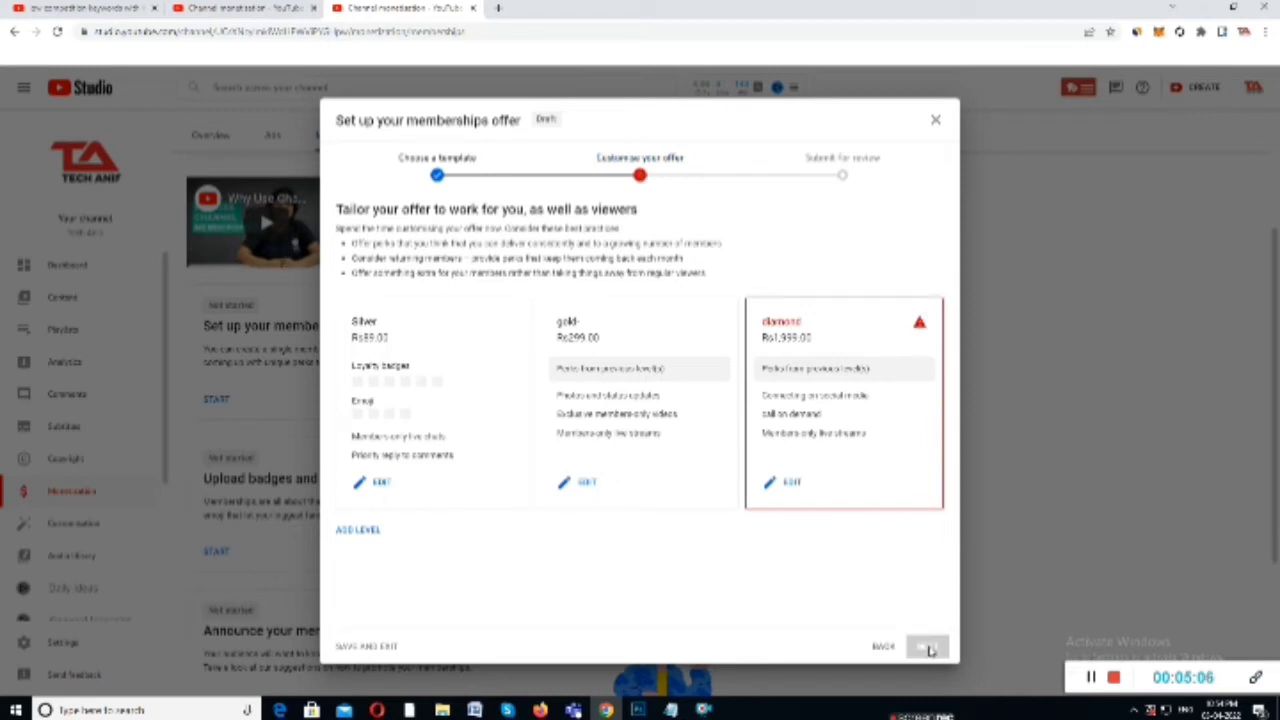
Step: Reopen the third level, delete its blank perk, save the level and proceed to the Submit for review stage
click(790, 484)
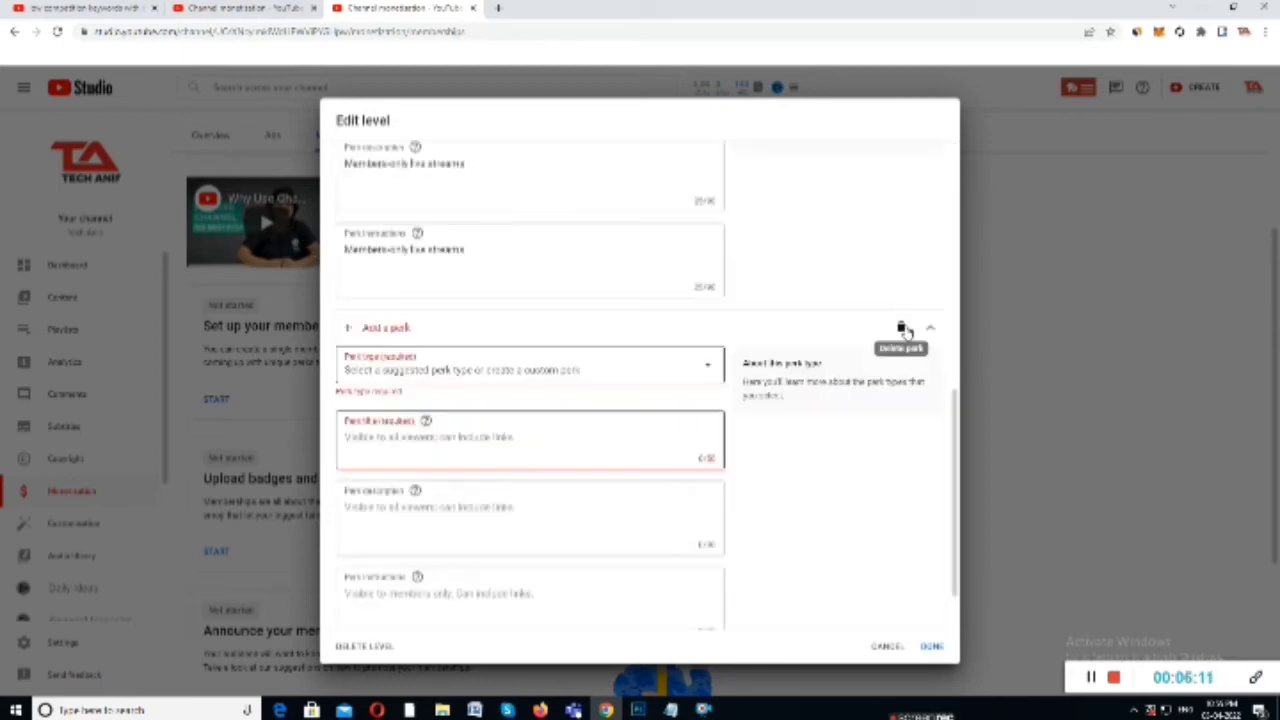
click(902, 328)
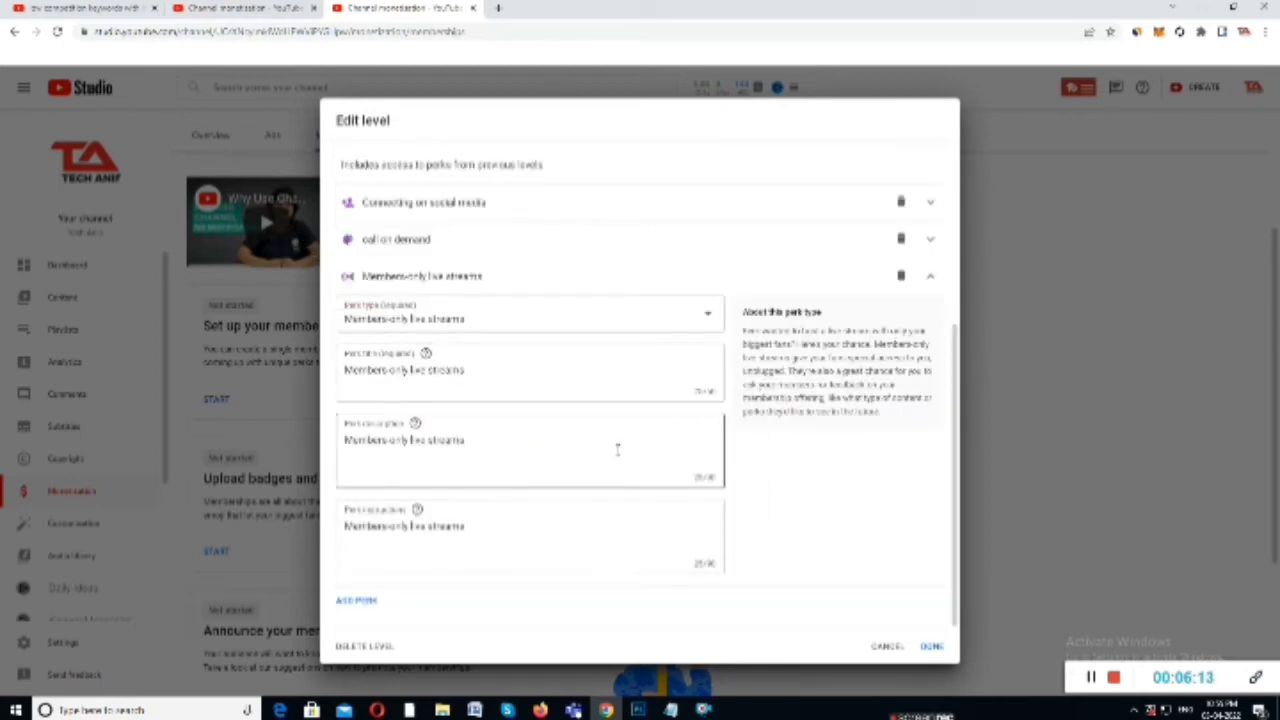
click(929, 646)
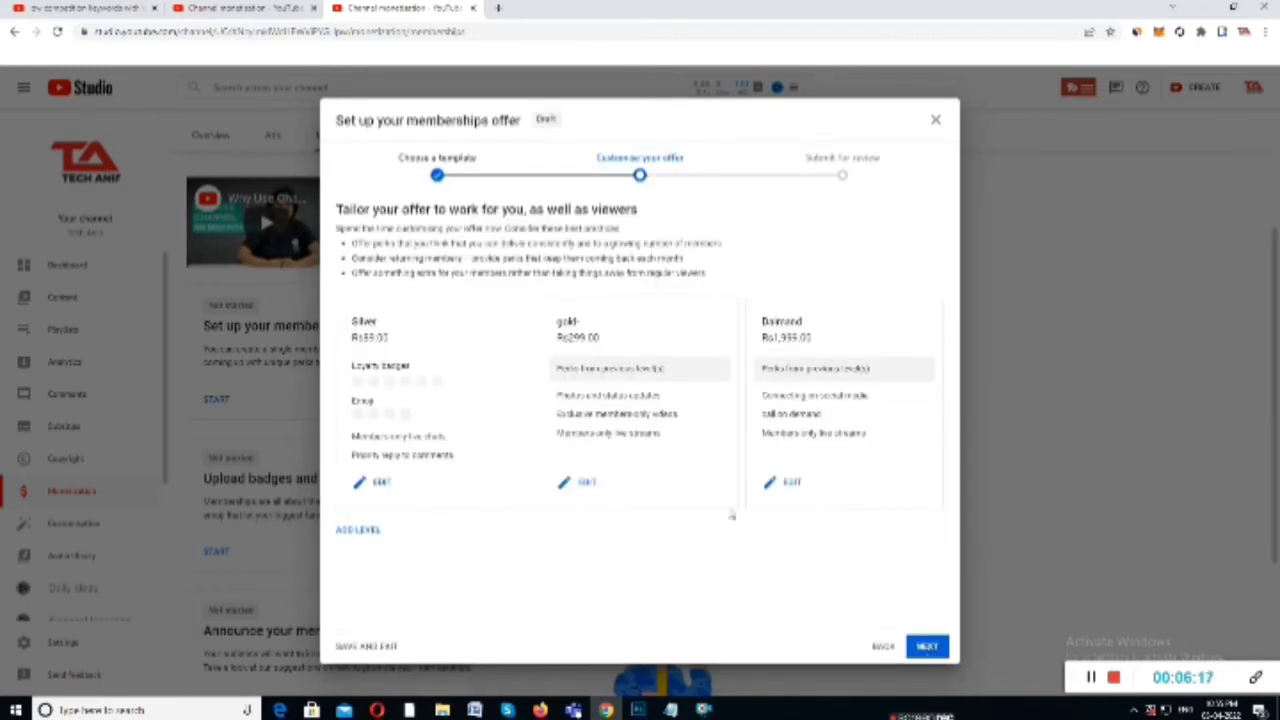
click(927, 648)
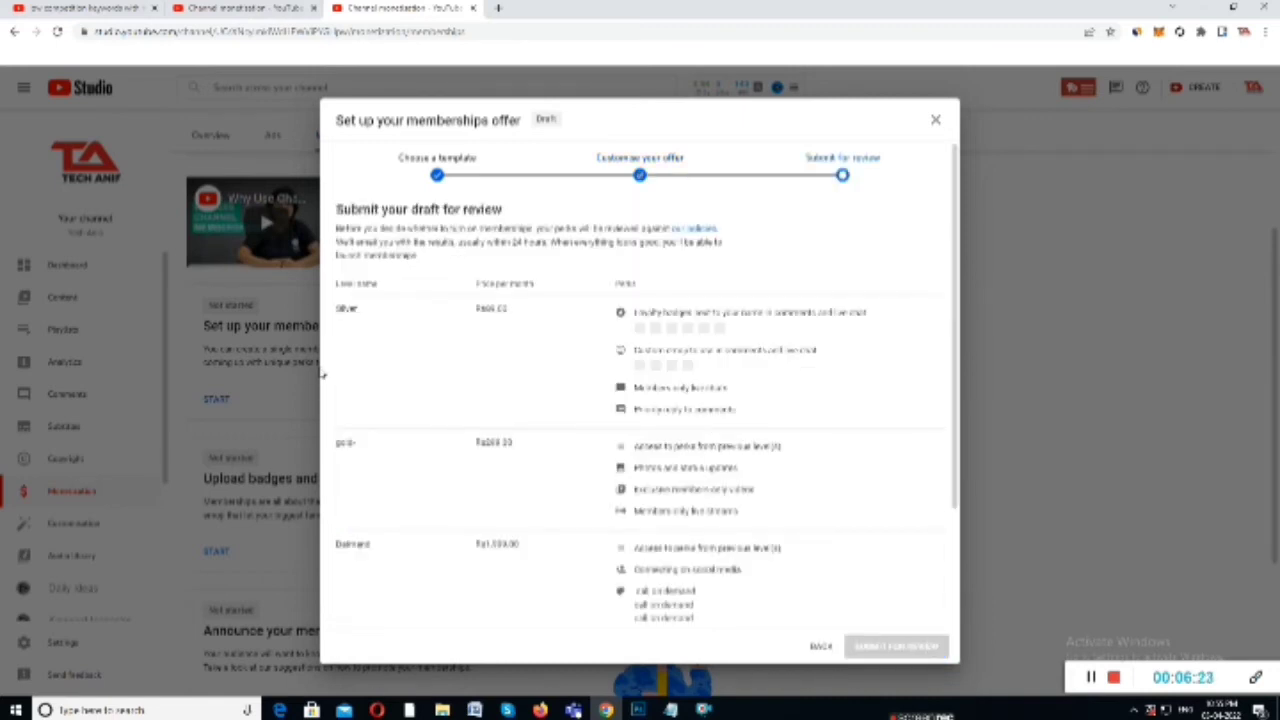
Step: Review the draft's levels, prices and perks and accept the statement that prices cannot be changed once the offer is approved
scroll(712, 338, down, 3)
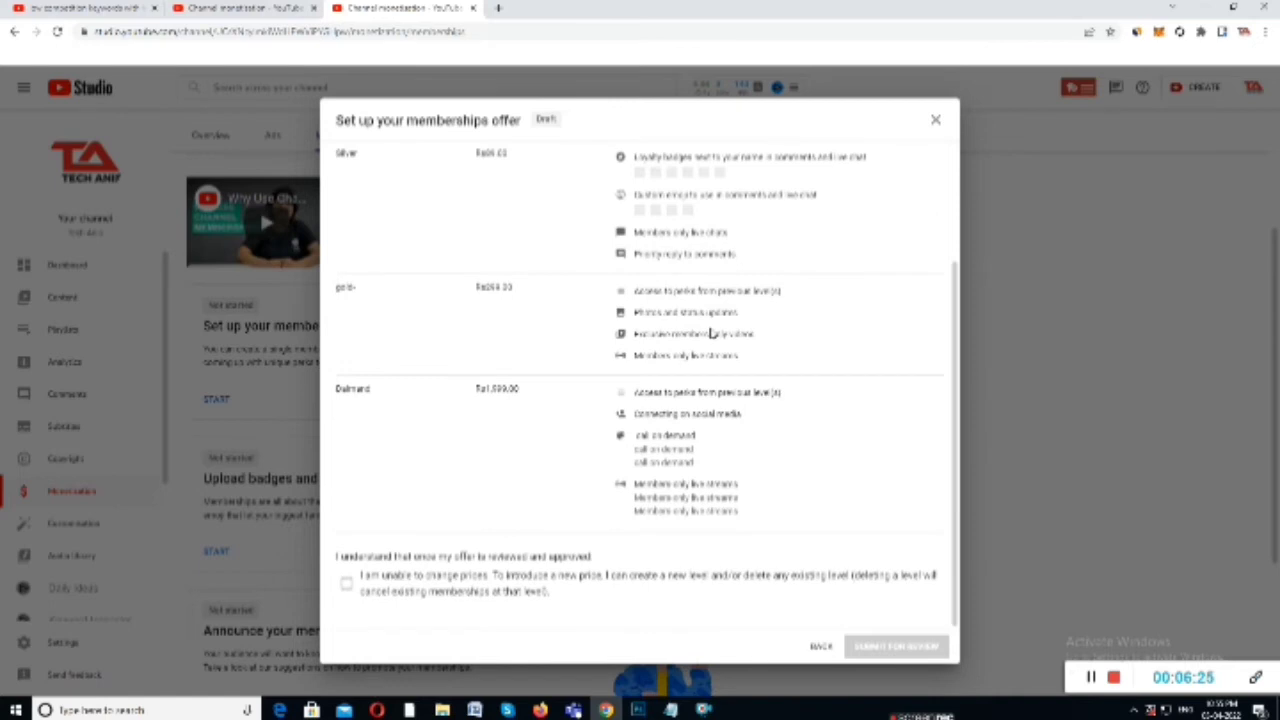
scroll(712, 333, up, 3)
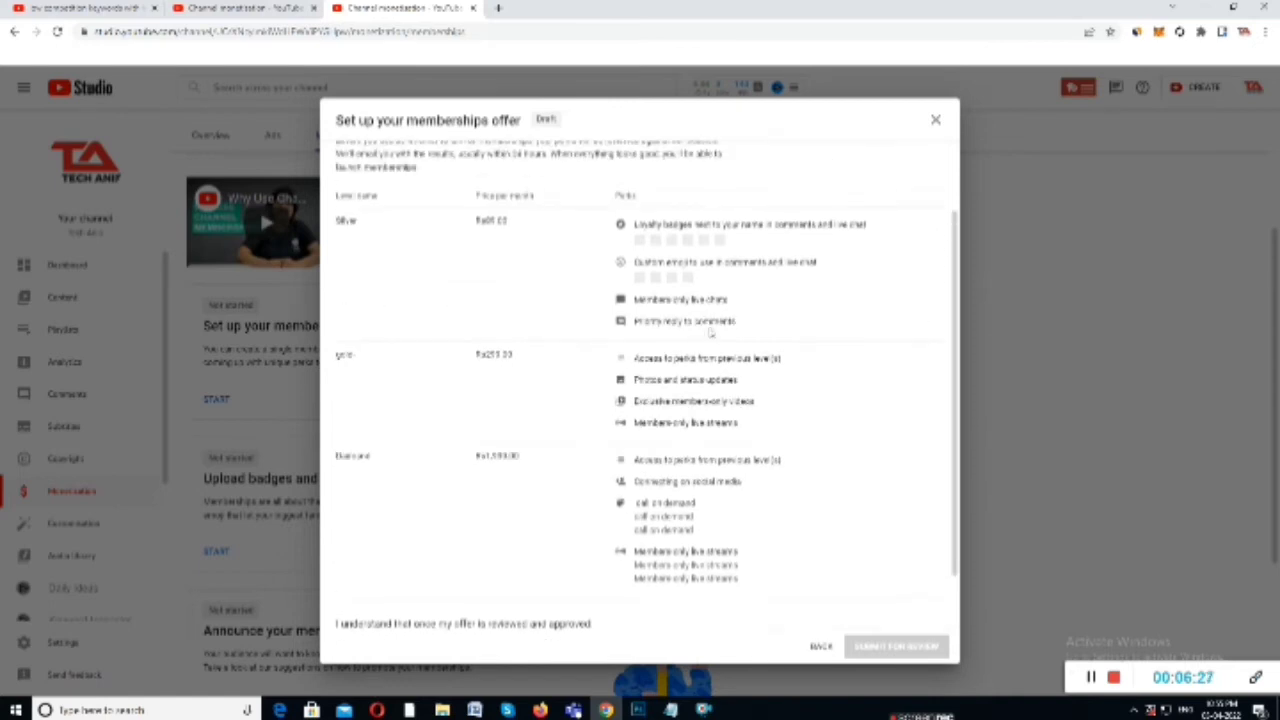
scroll(712, 333, down, 3)
click(347, 588)
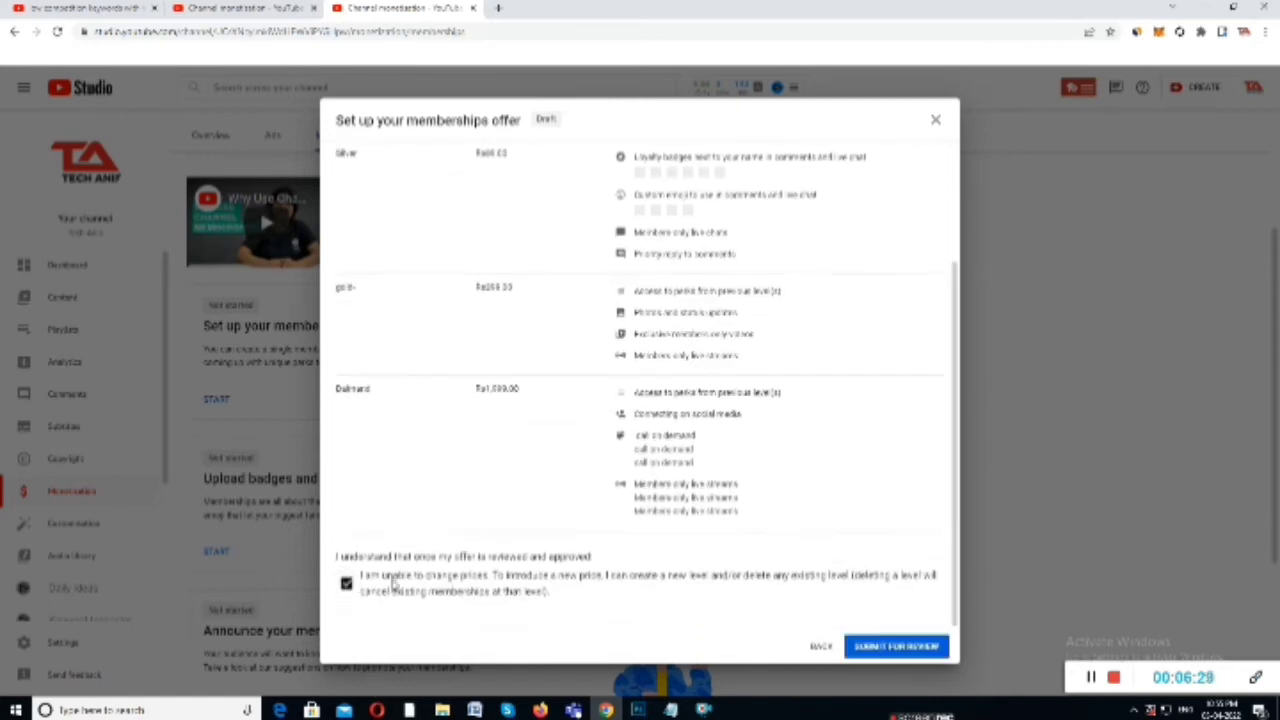
scroll(619, 482, up, 5)
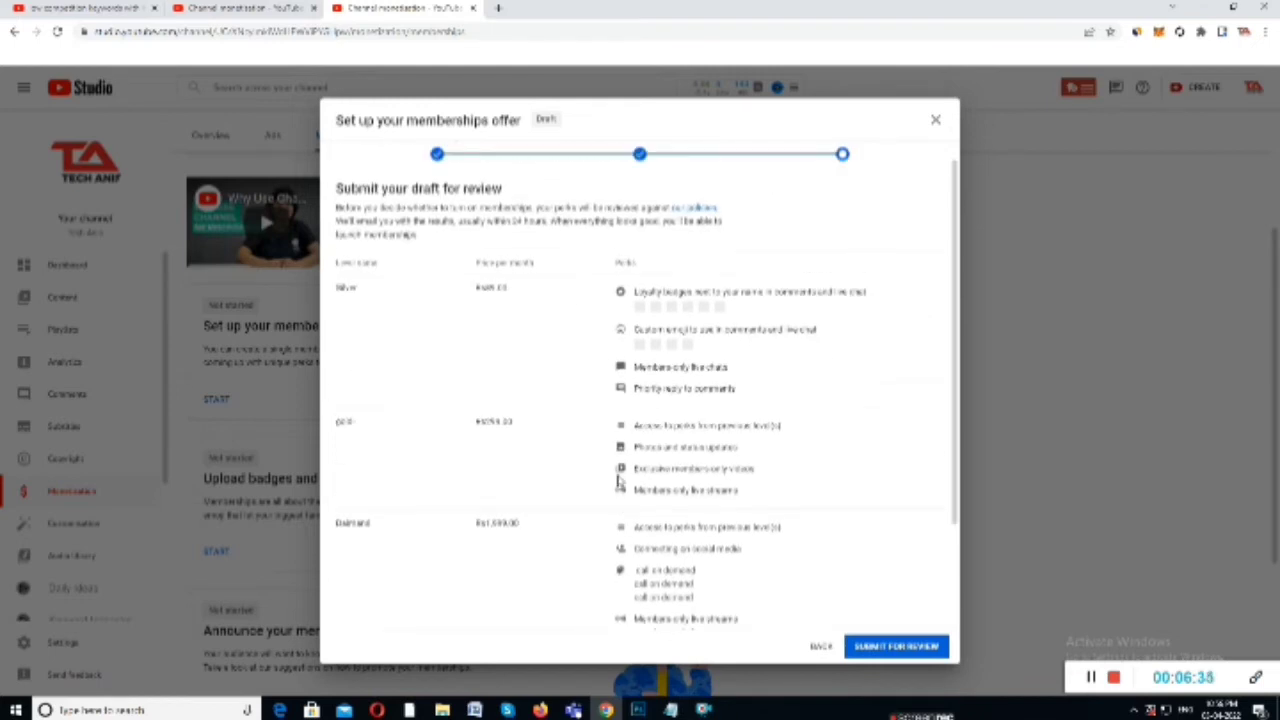
scroll(619, 482, down, 3)
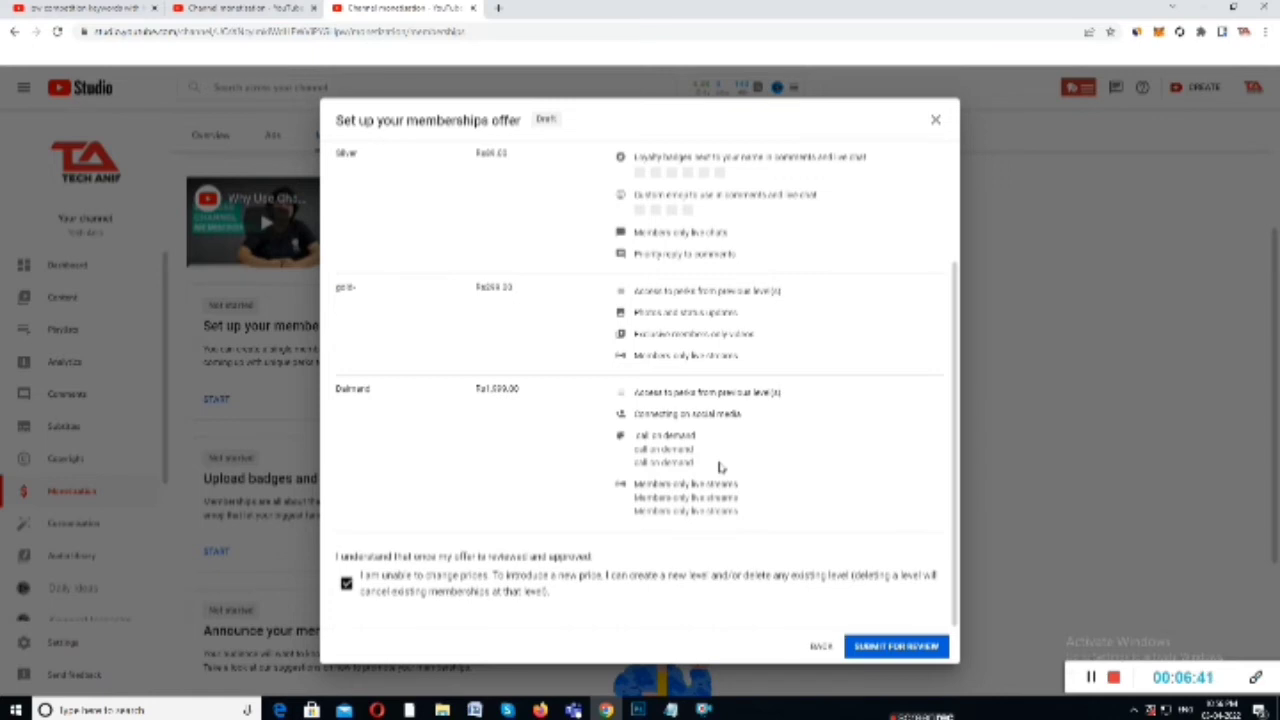
scroll(720, 467, up, 3)
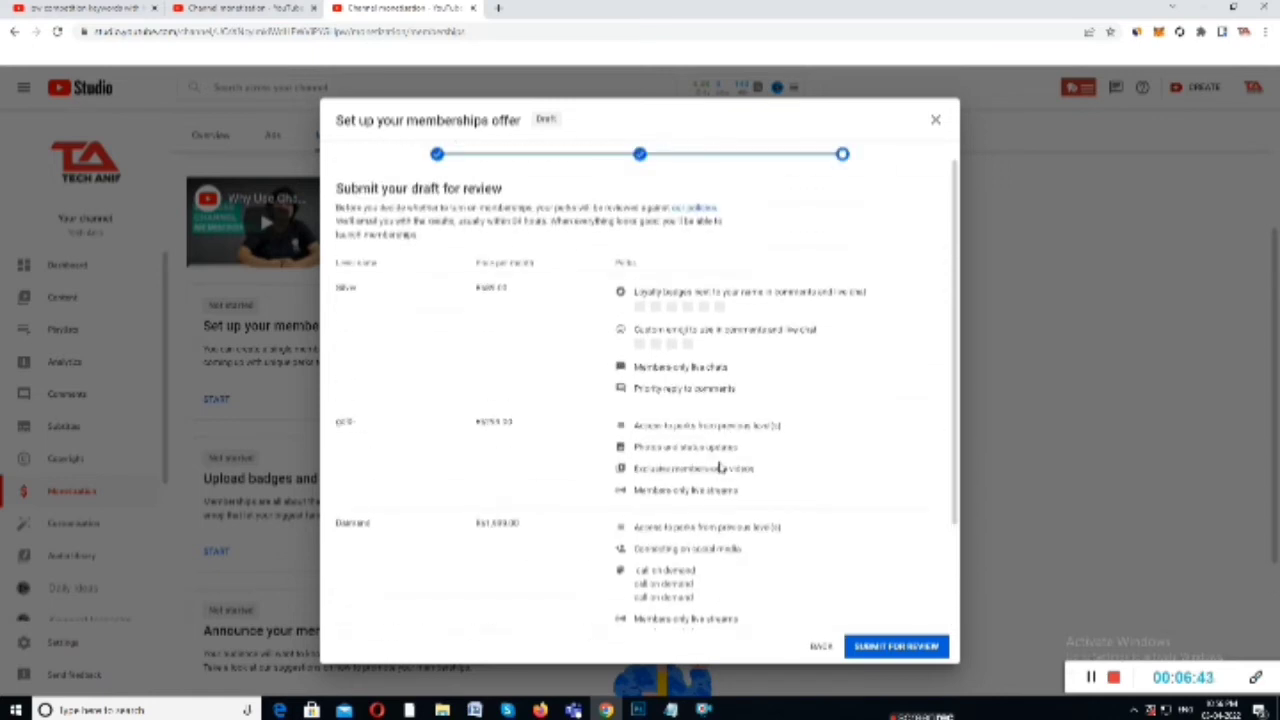
scroll(719, 467, down, 3)
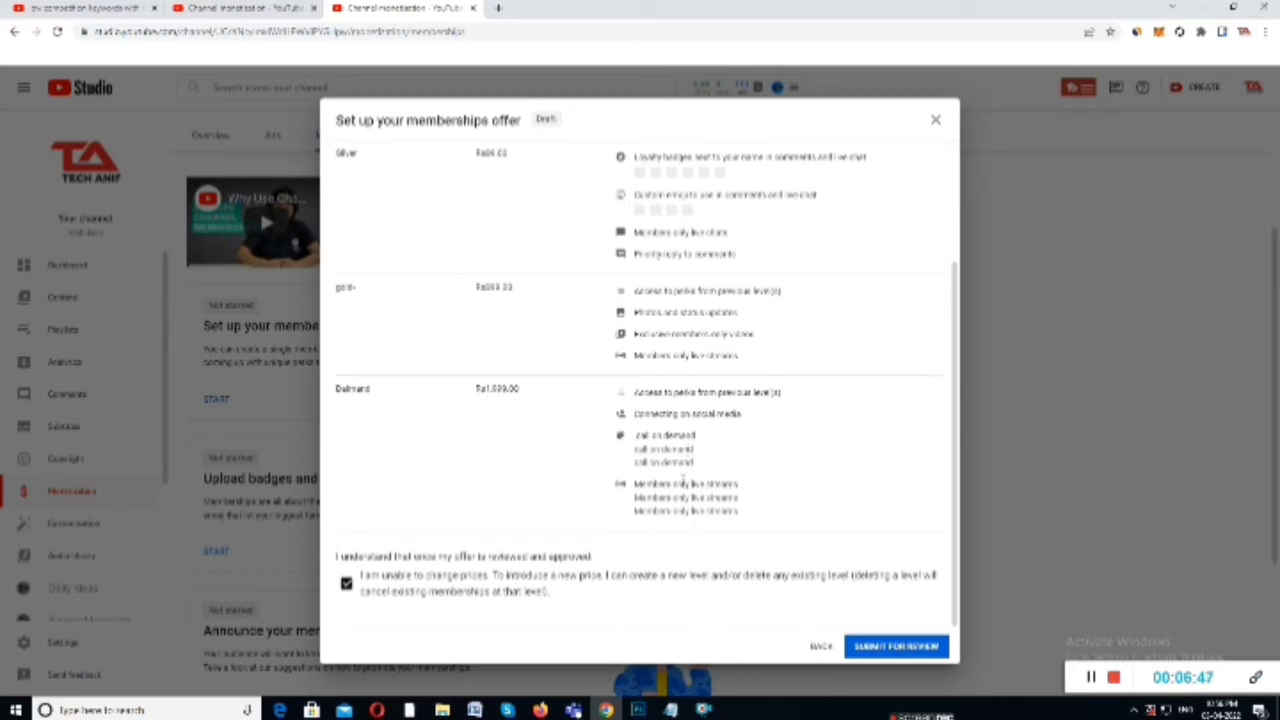
scroll(778, 500, up, 3)
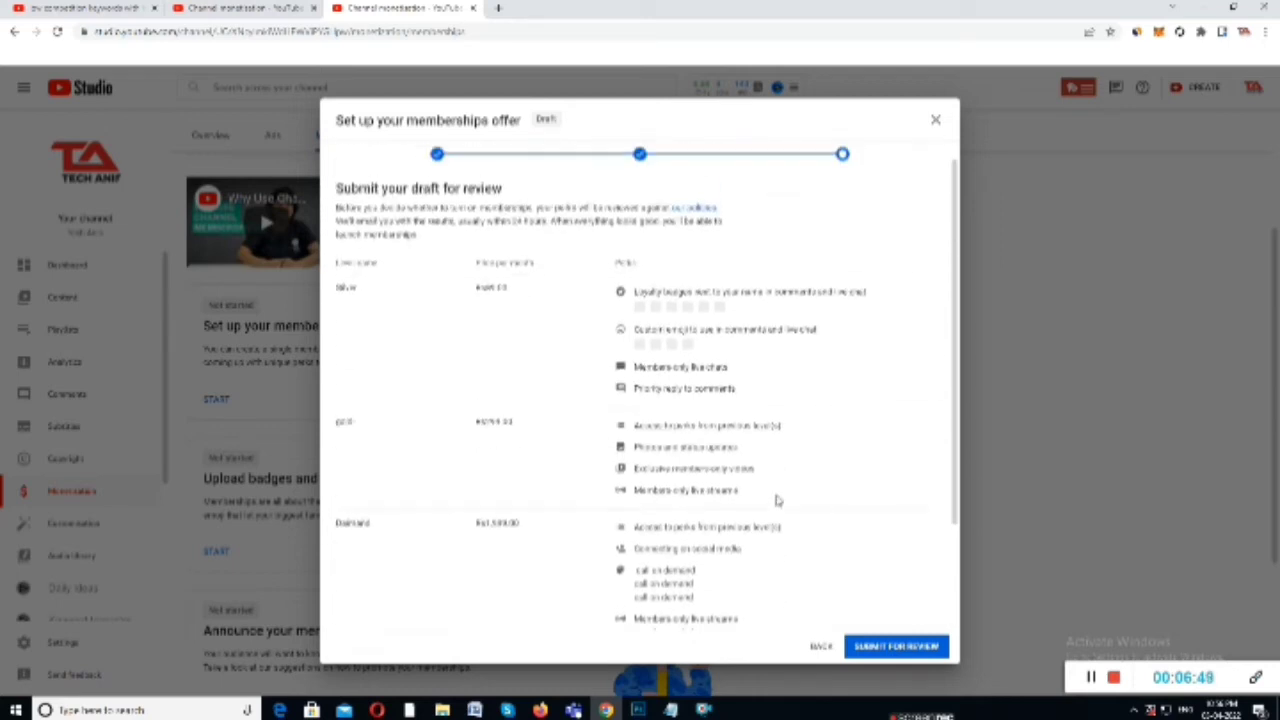
scroll(776, 500, down, 3)
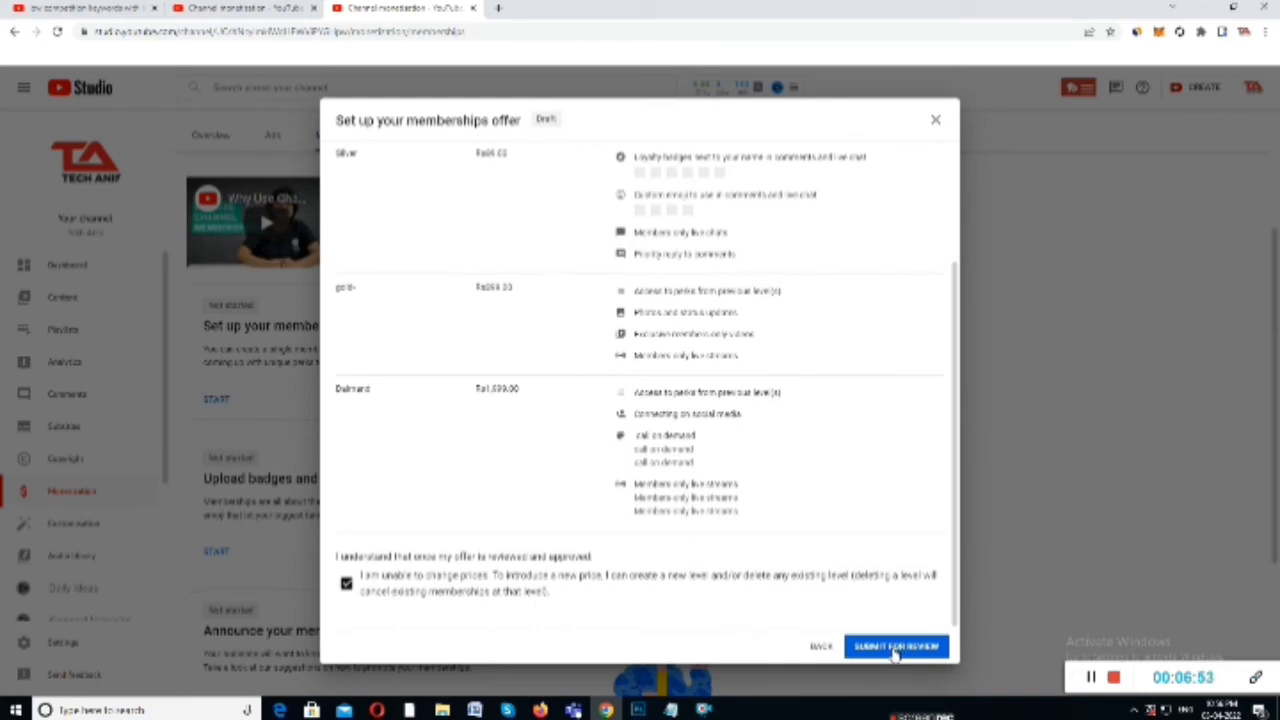
click(895, 647)
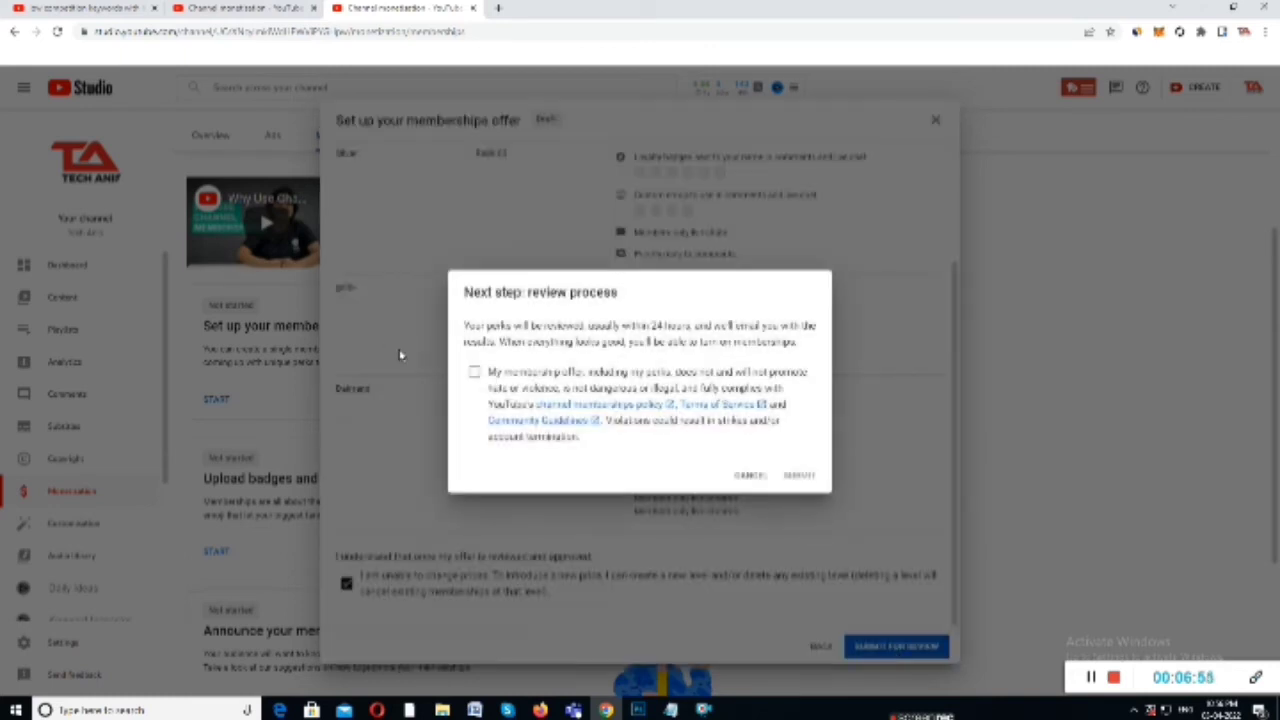
click(472, 373)
click(753, 477)
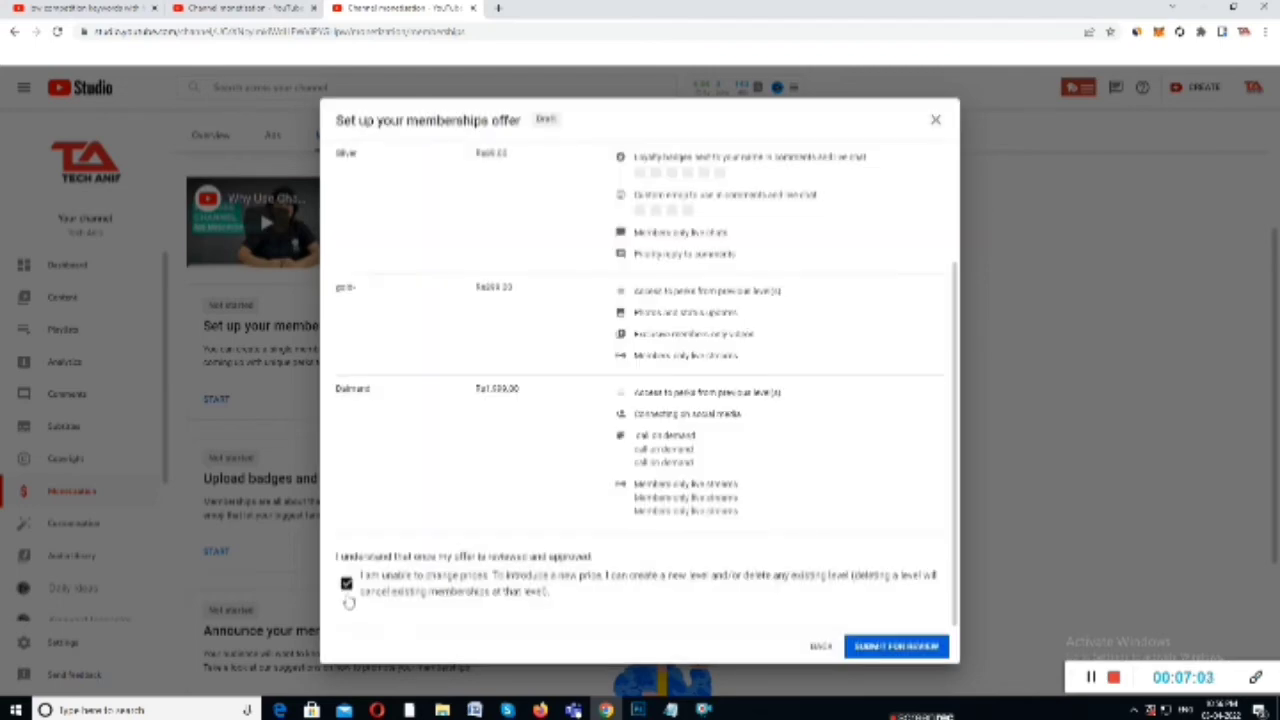
click(346, 585)
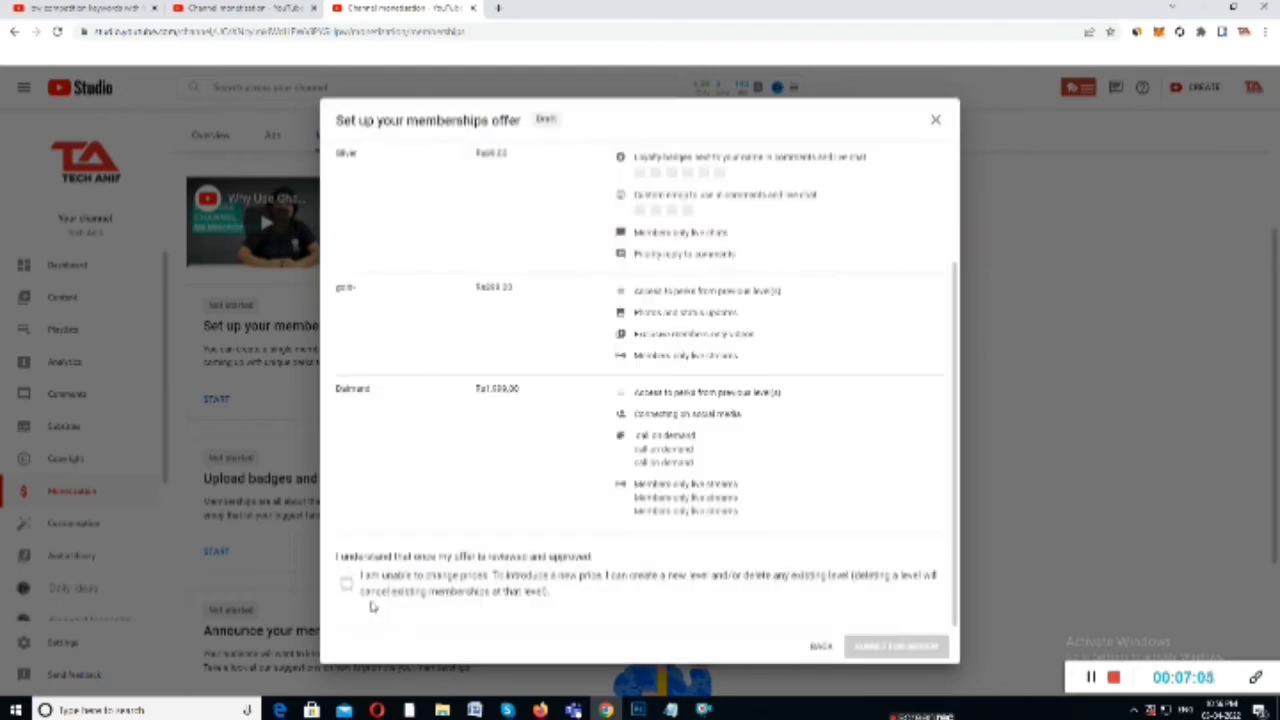
click(347, 585)
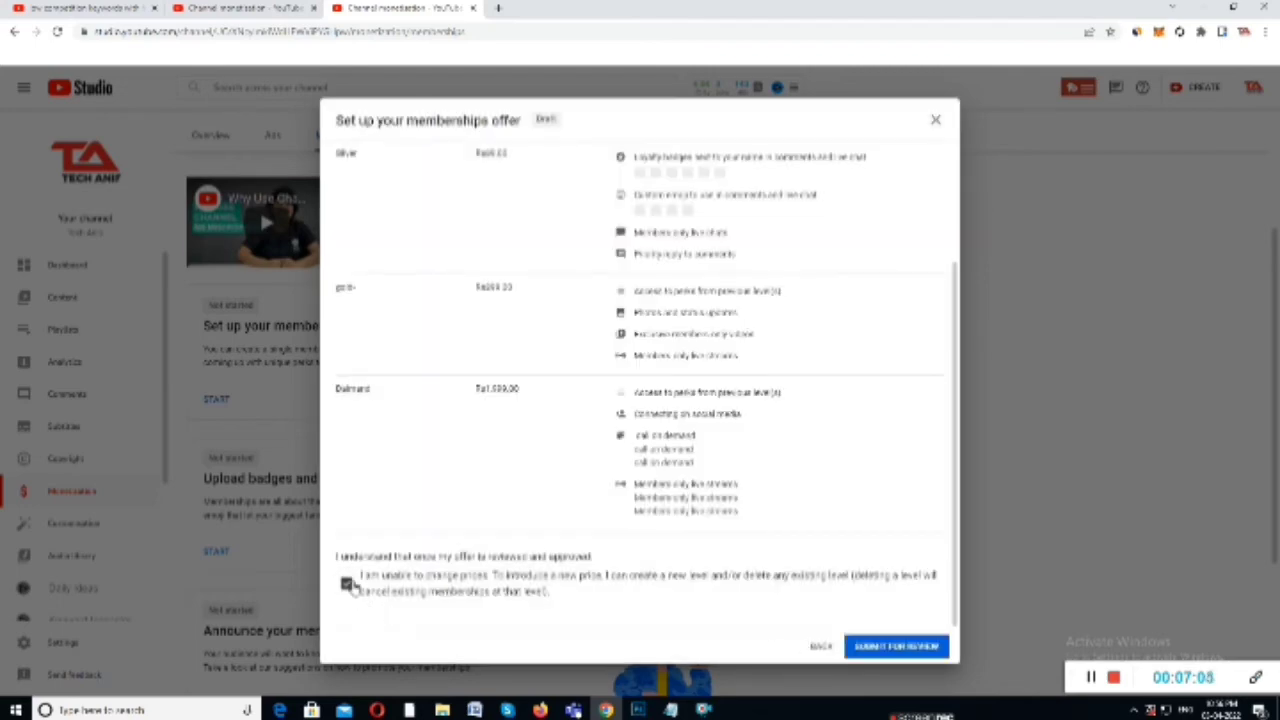
Step: Declare that the membership offer complies with YouTube's policies and submit it for review
click(879, 649)
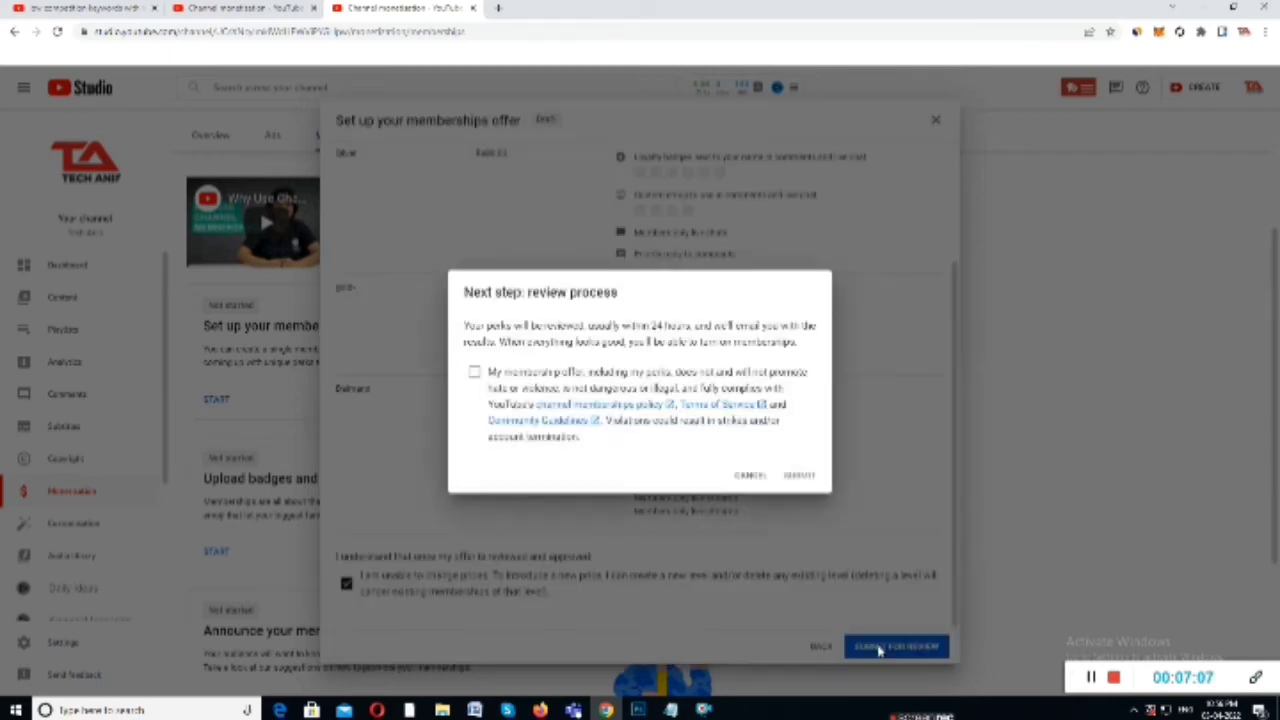
click(527, 404)
click(796, 476)
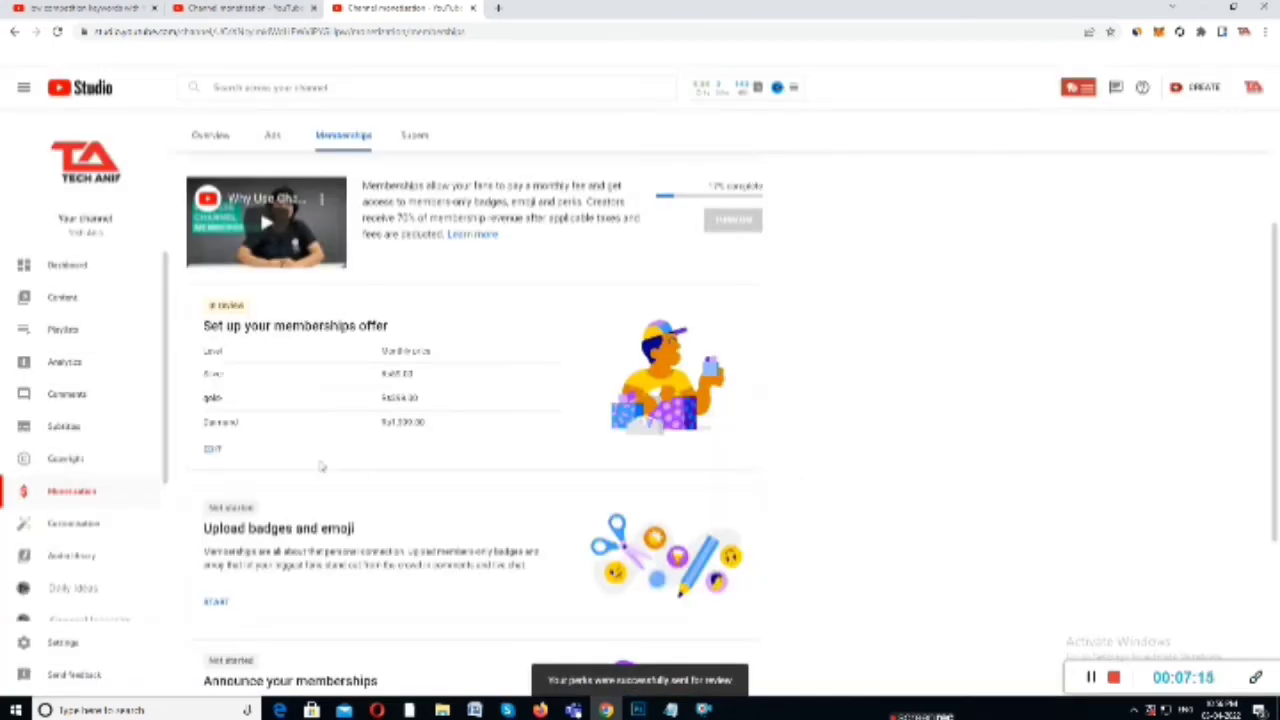
Step: Open the badges and emoji setup and examine the custom and generic badge options and the emoji upload fields
scroll(363, 300, down, 3)
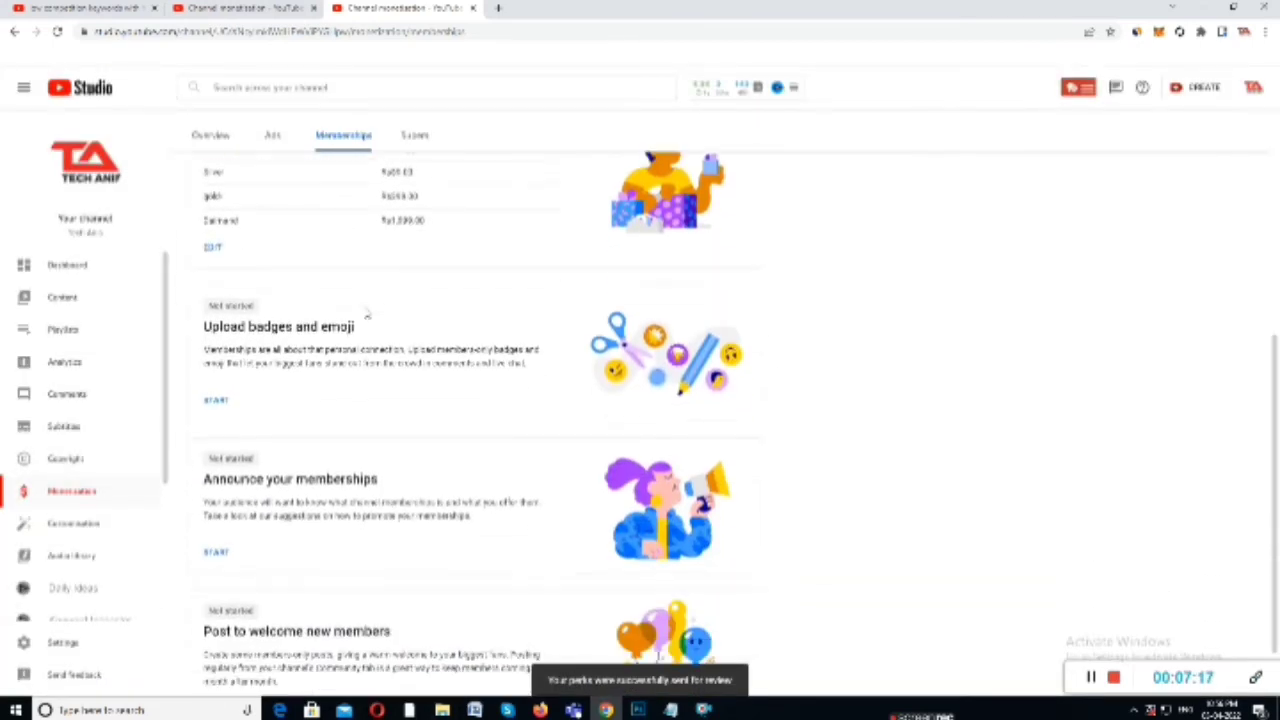
click(216, 400)
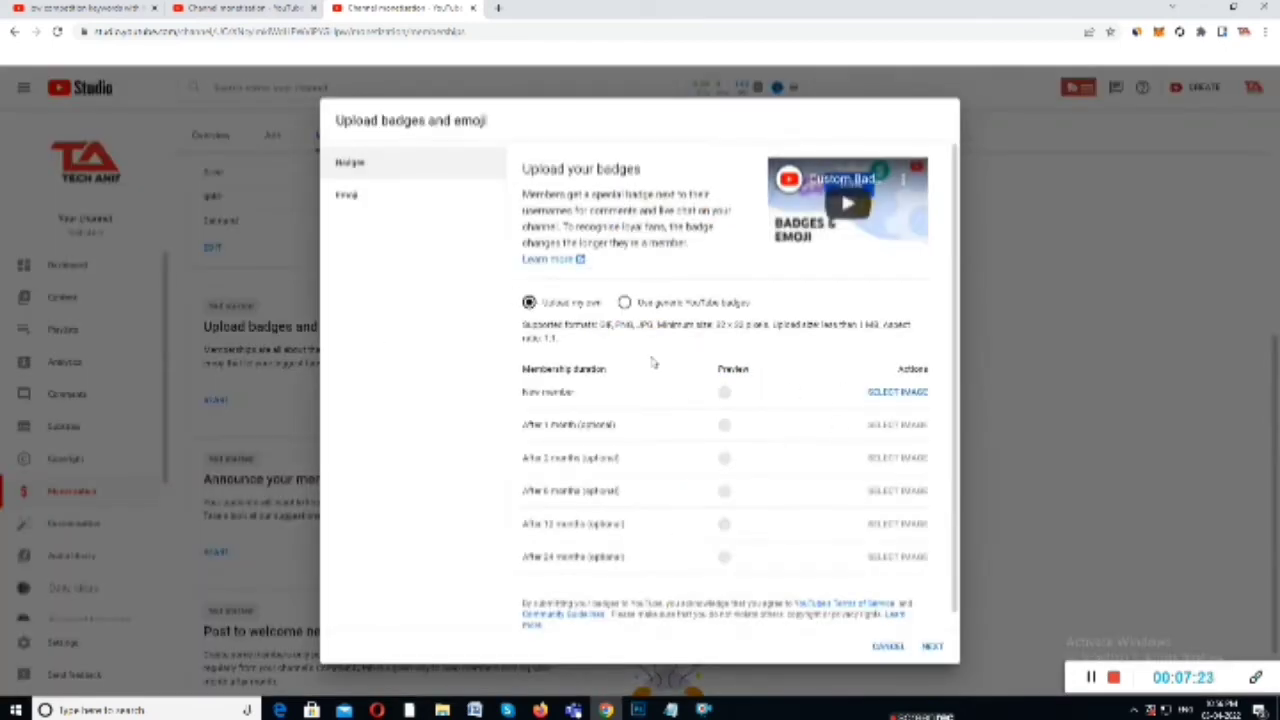
click(625, 303)
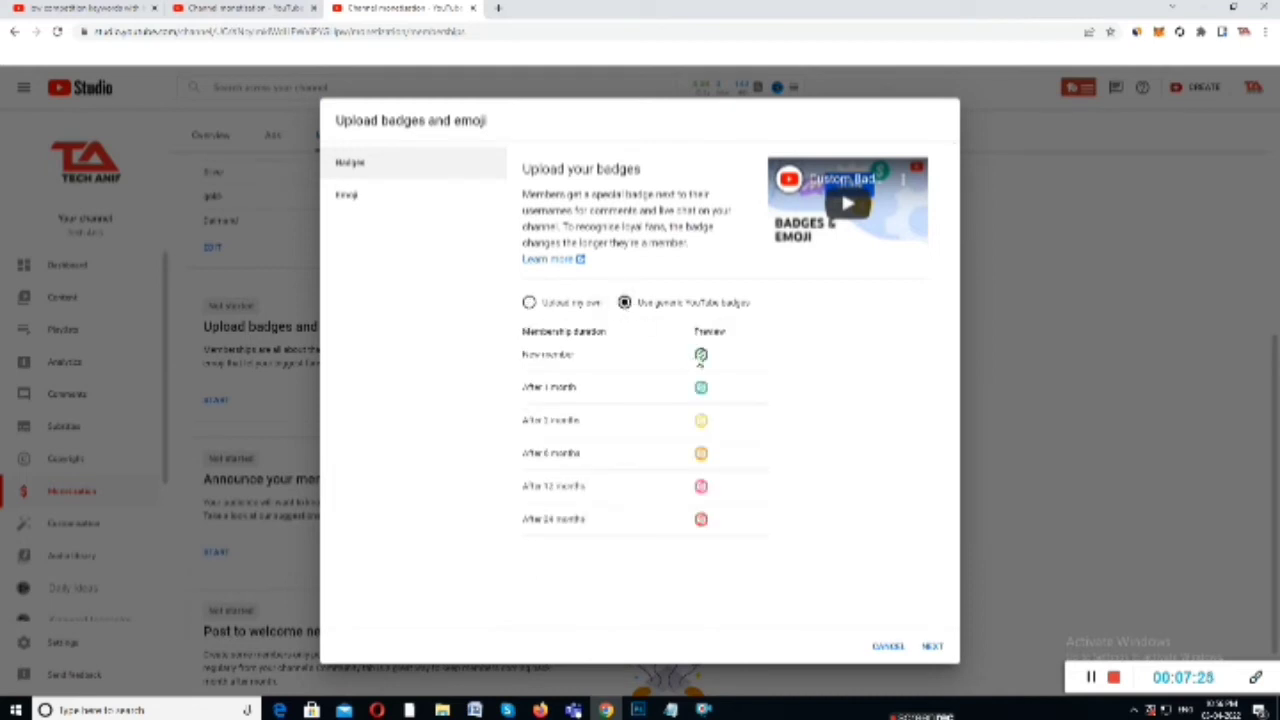
double_click(628, 497)
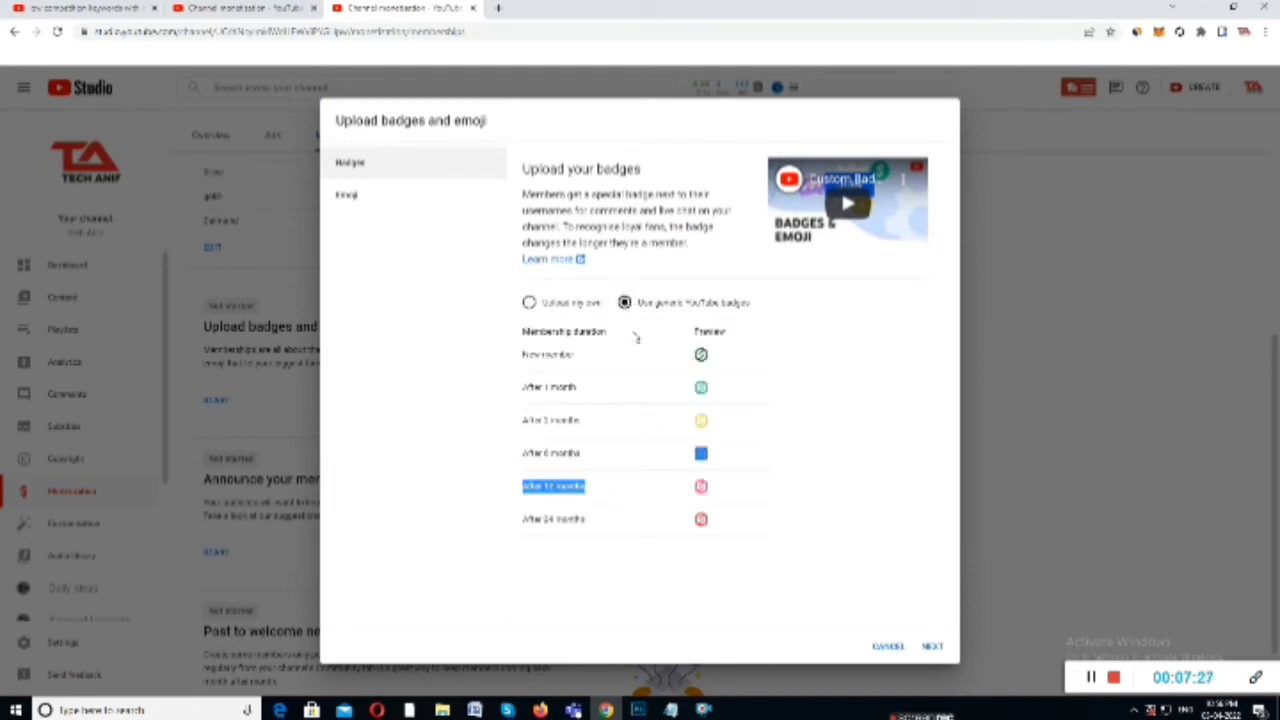
click(529, 304)
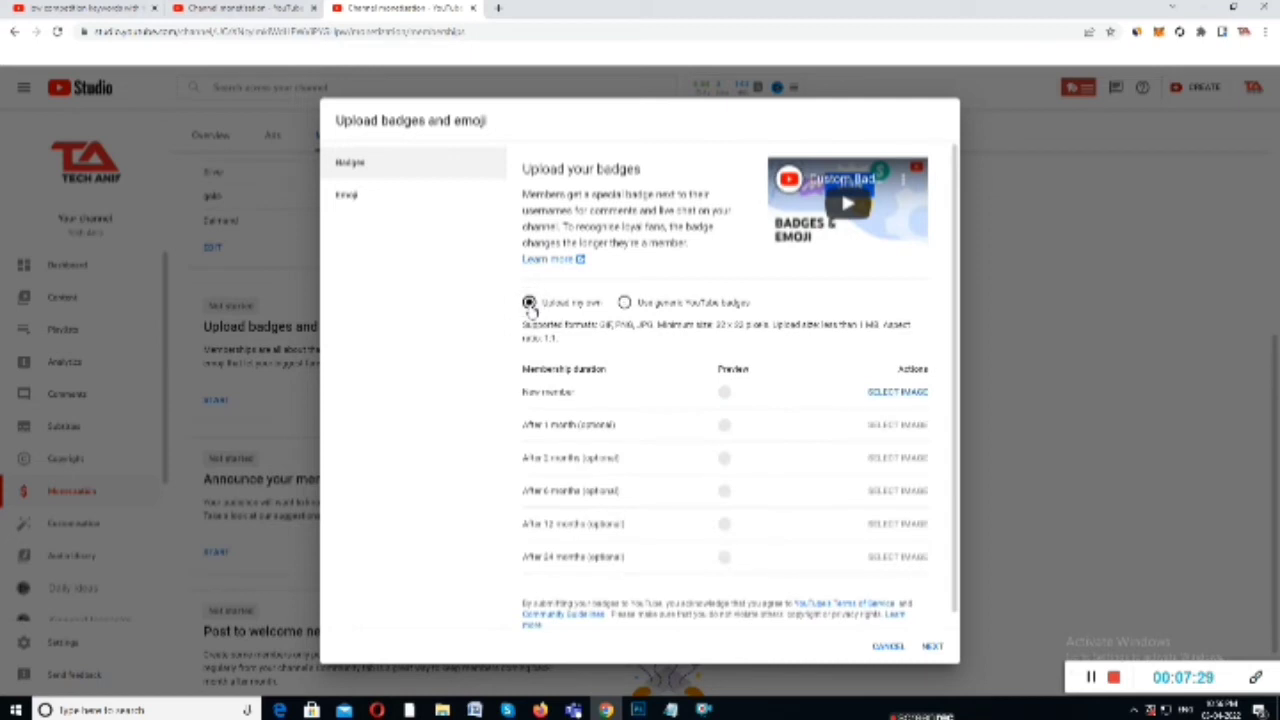
click(348, 196)
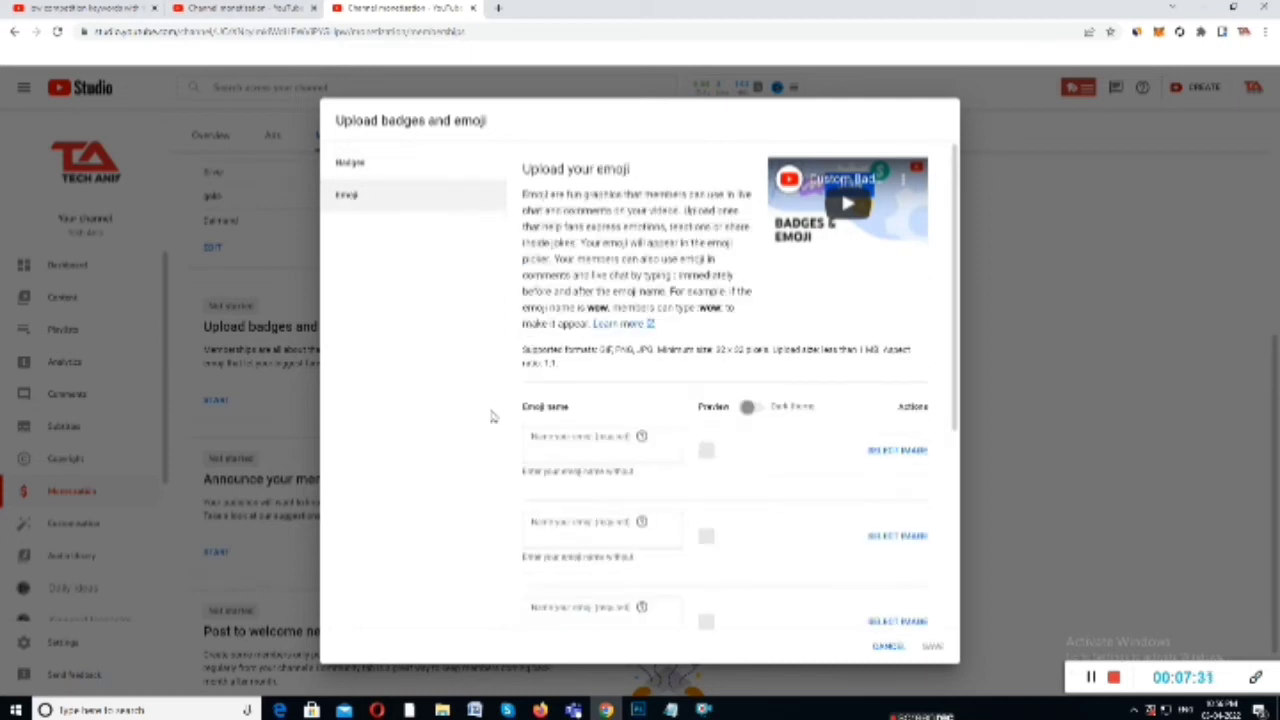
scroll(705, 438, down, 1)
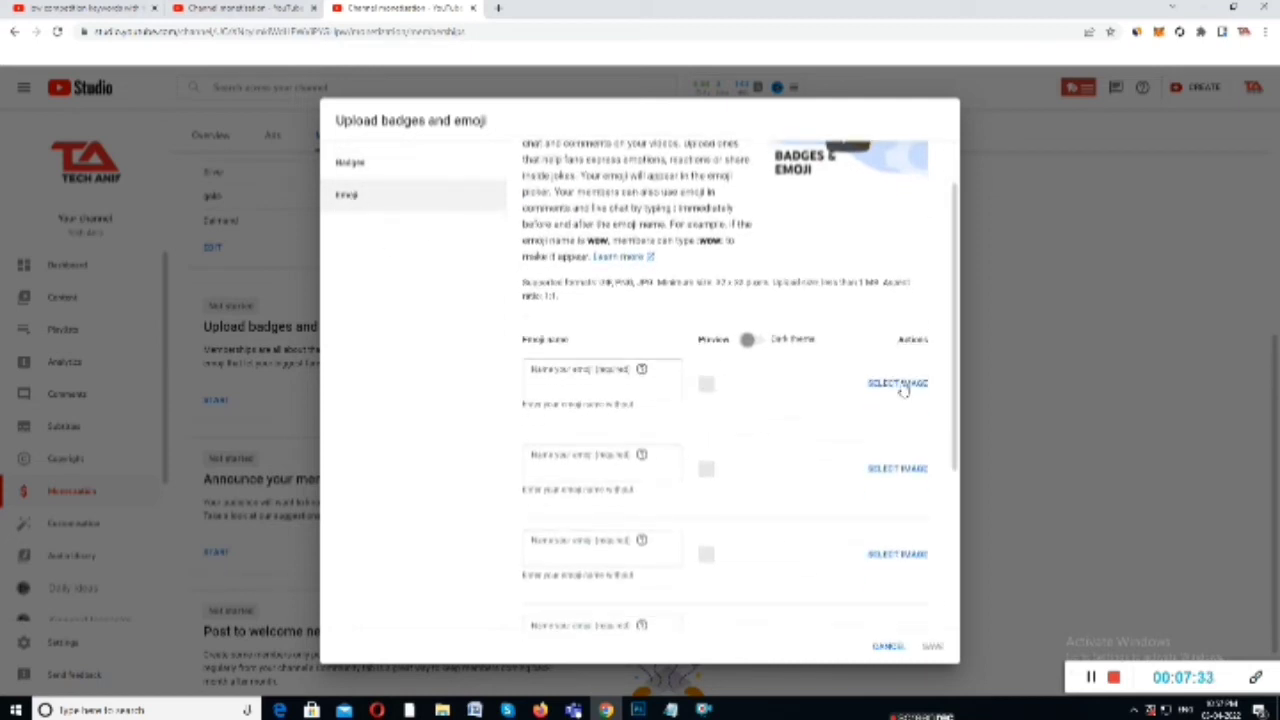
scroll(733, 416, down, 1)
scroll(733, 416, down, 2)
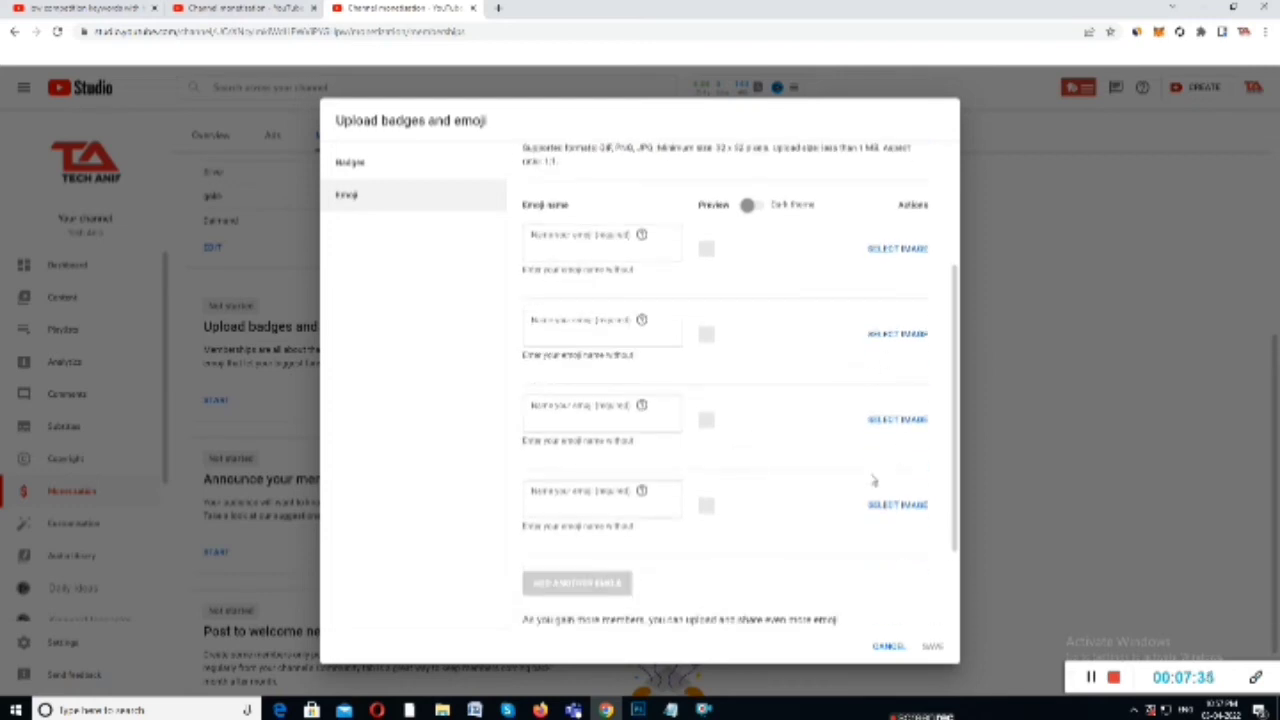
scroll(860, 475, down, 2)
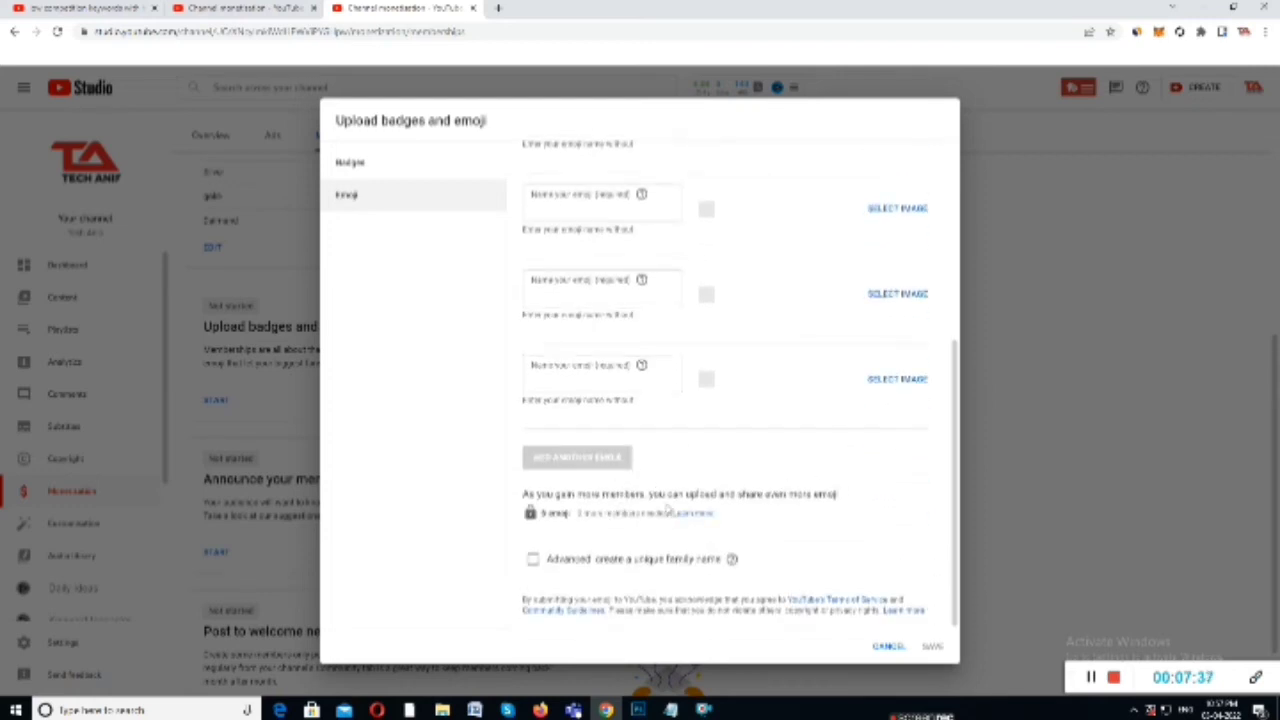
scroll(666, 508, up, 5)
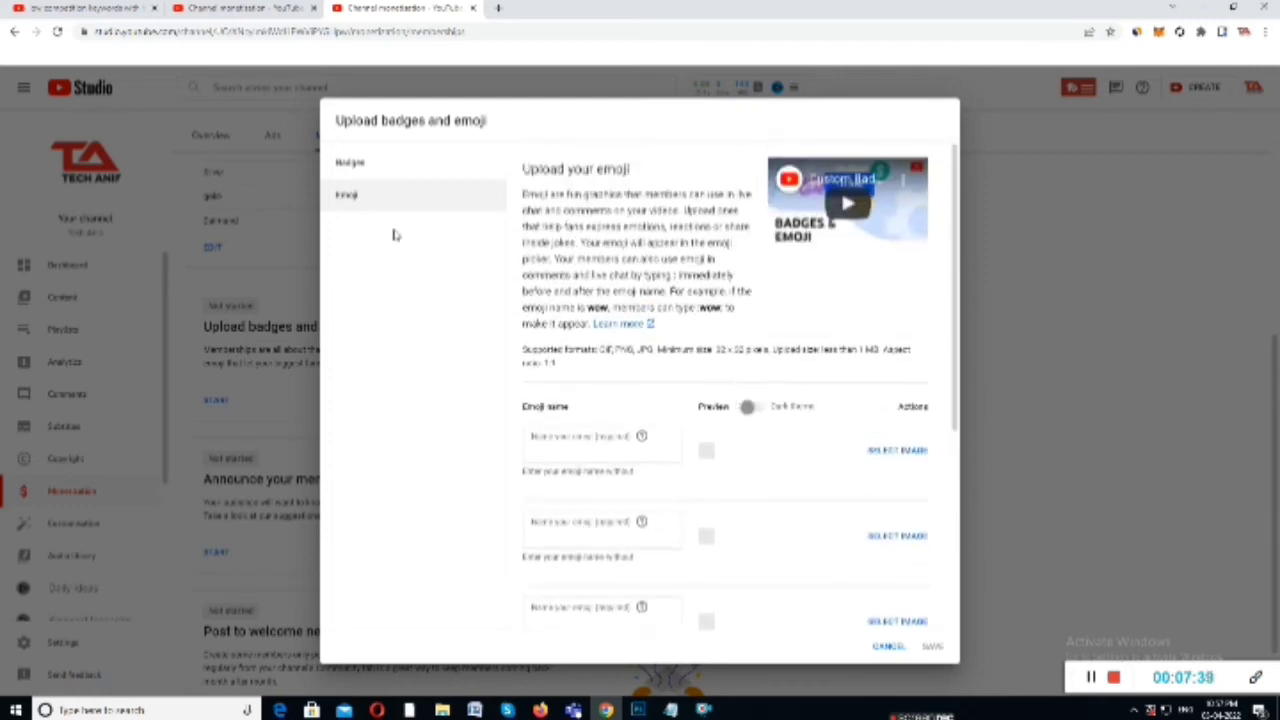
Step: Choose the generic YouTube badges and save the badges and emoji setup without adding any emoji
click(356, 162)
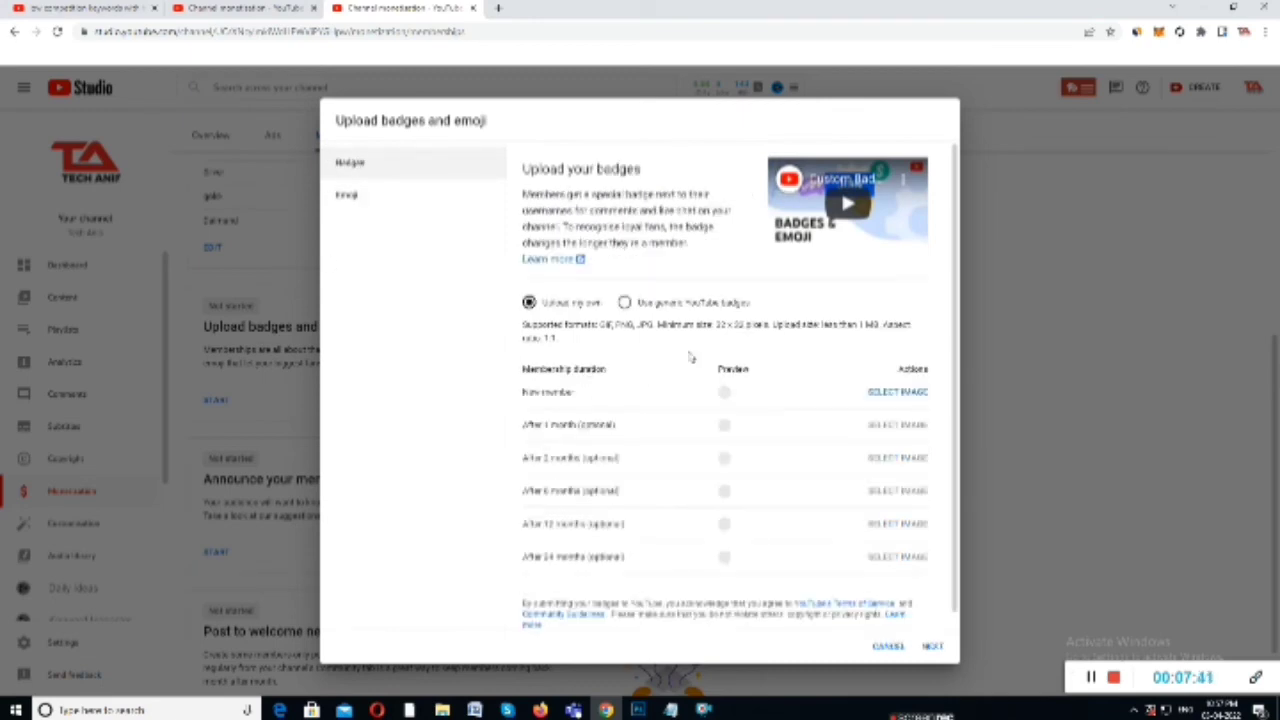
click(624, 303)
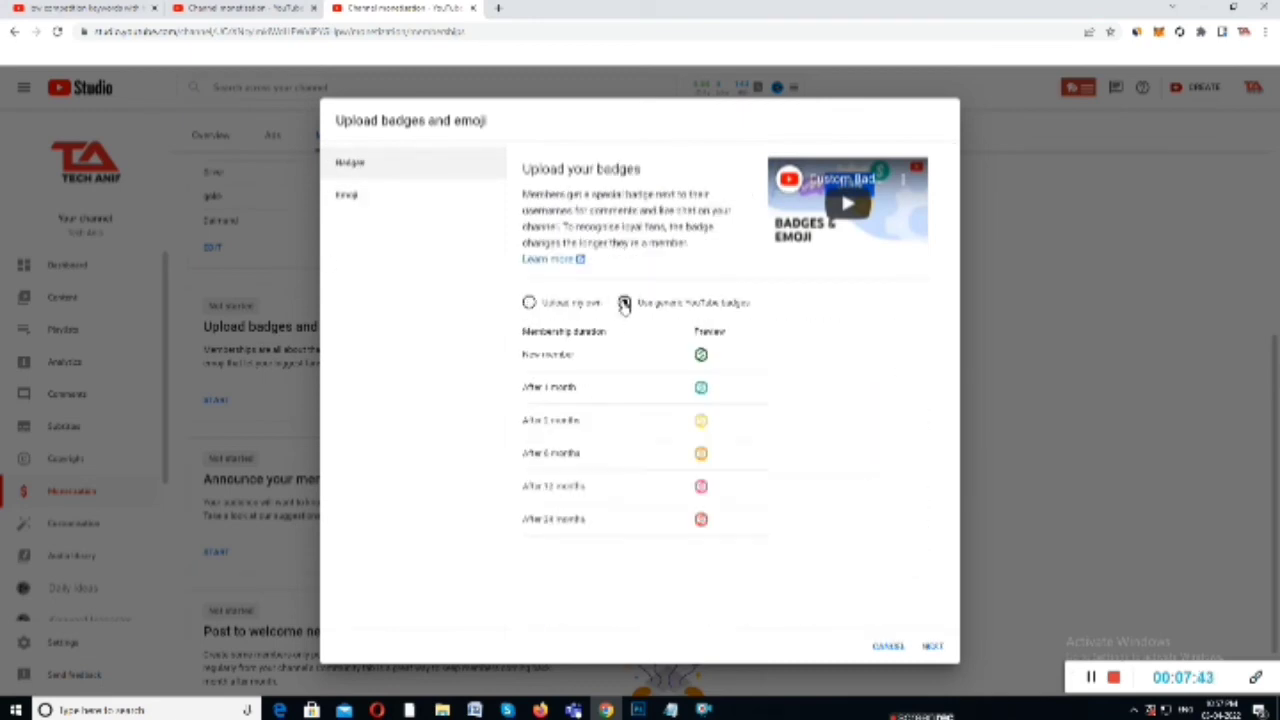
click(932, 647)
scroll(607, 254, down, 1)
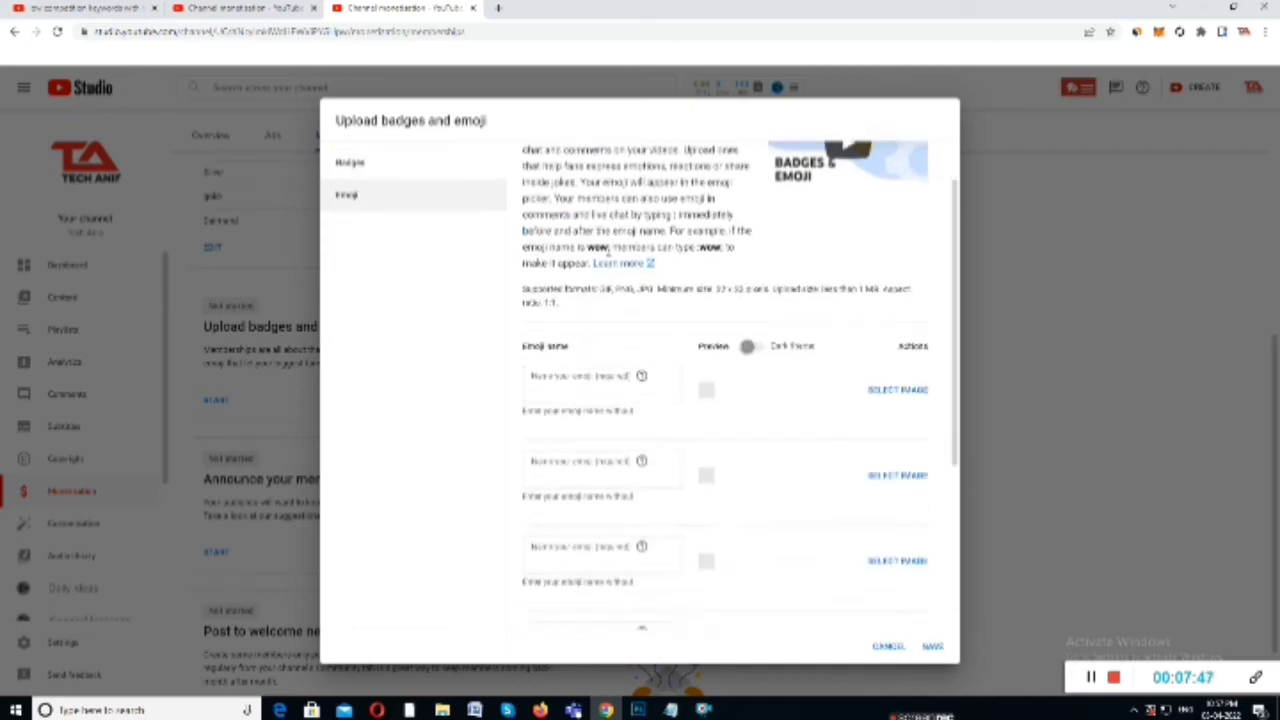
scroll(607, 254, down, 5)
scroll(616, 315, up, 1)
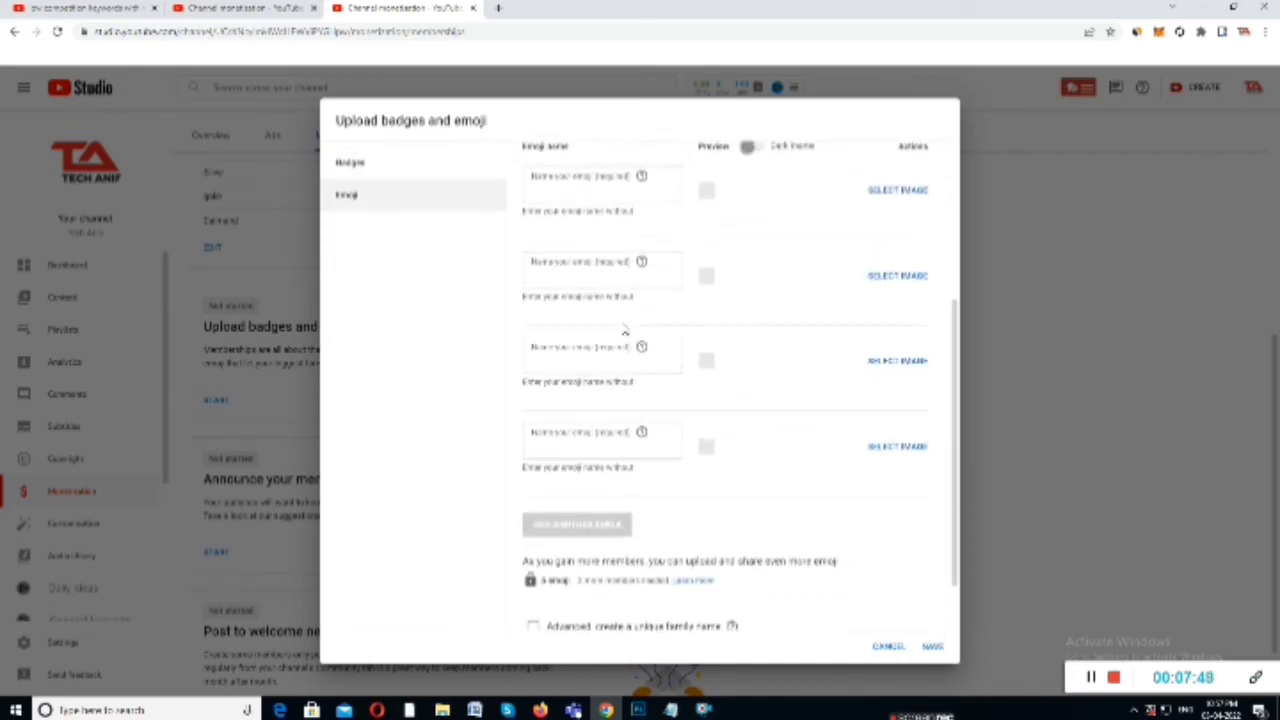
scroll(624, 331, up, 5)
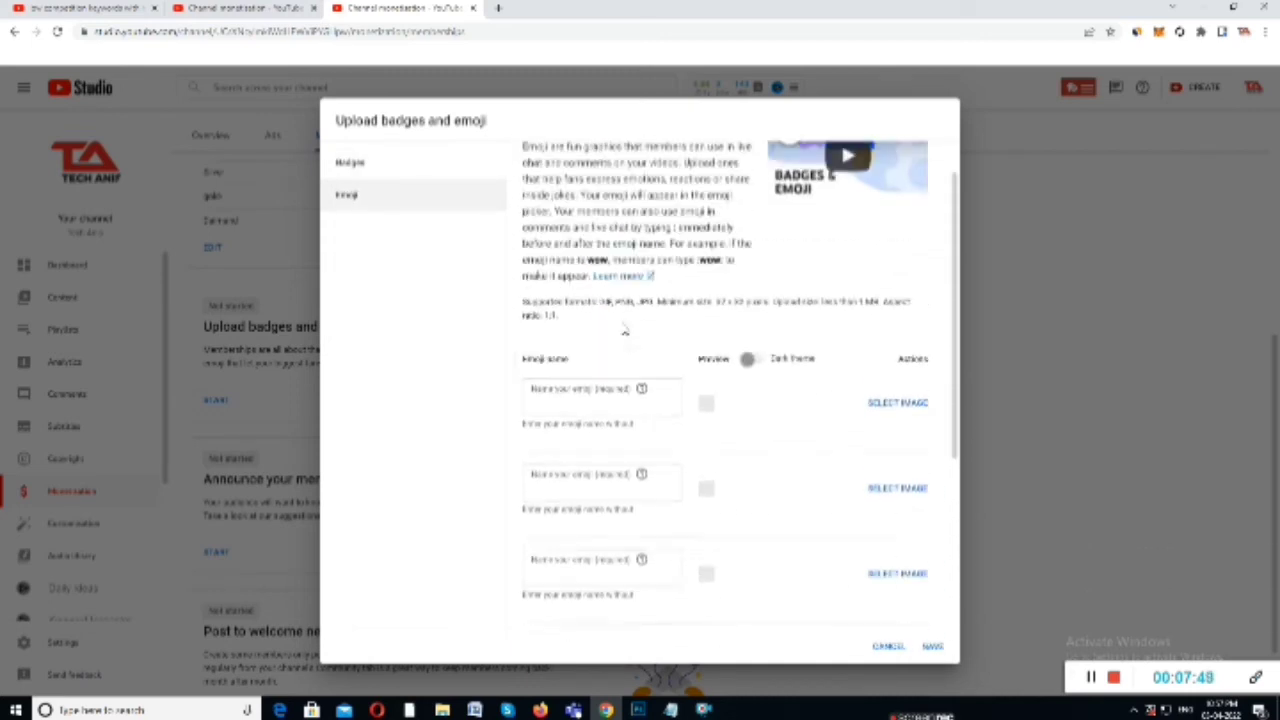
click(932, 648)
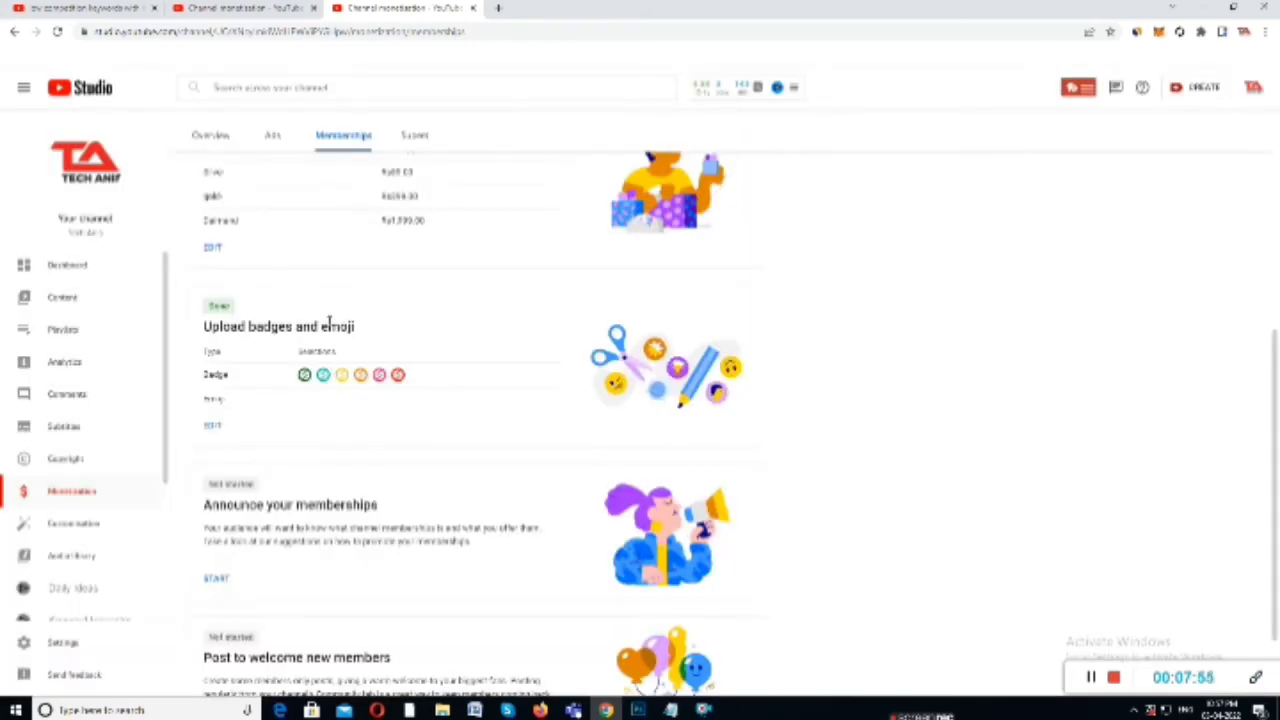
Step: Open the Announce your memberships guide and look at the idea for announcing memberships with a video
scroll(303, 396, down, 1)
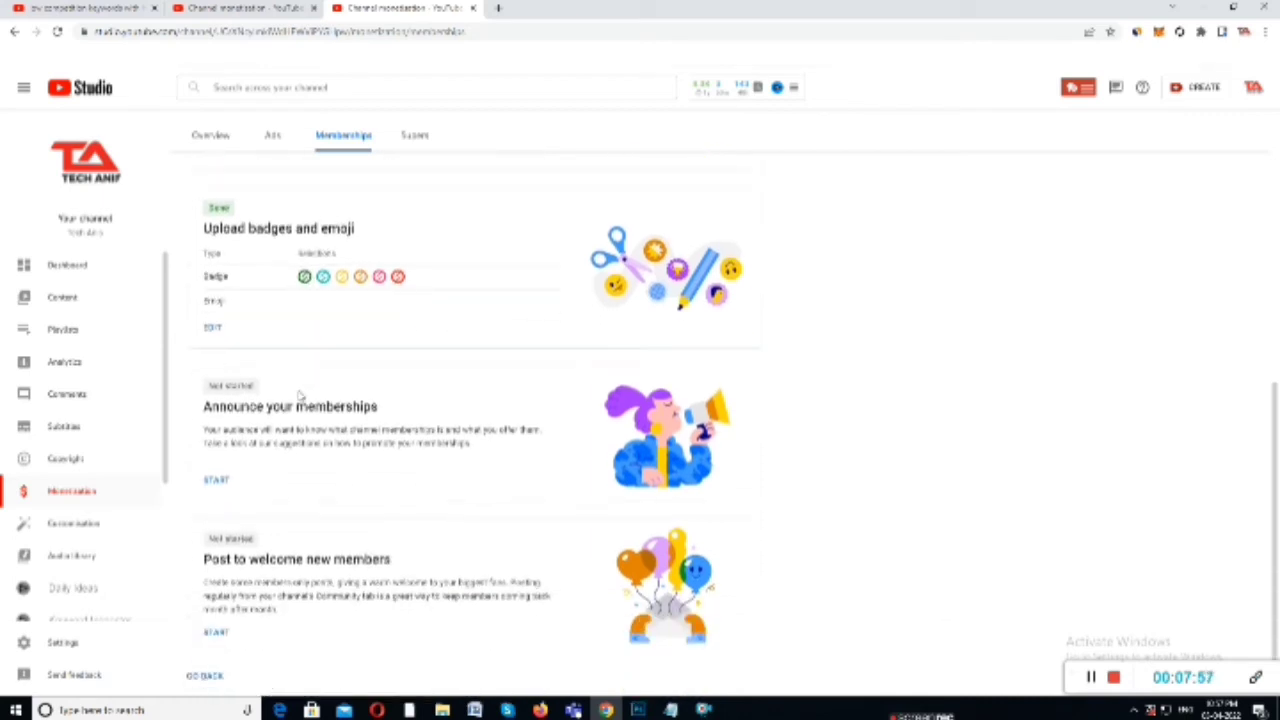
click(215, 481)
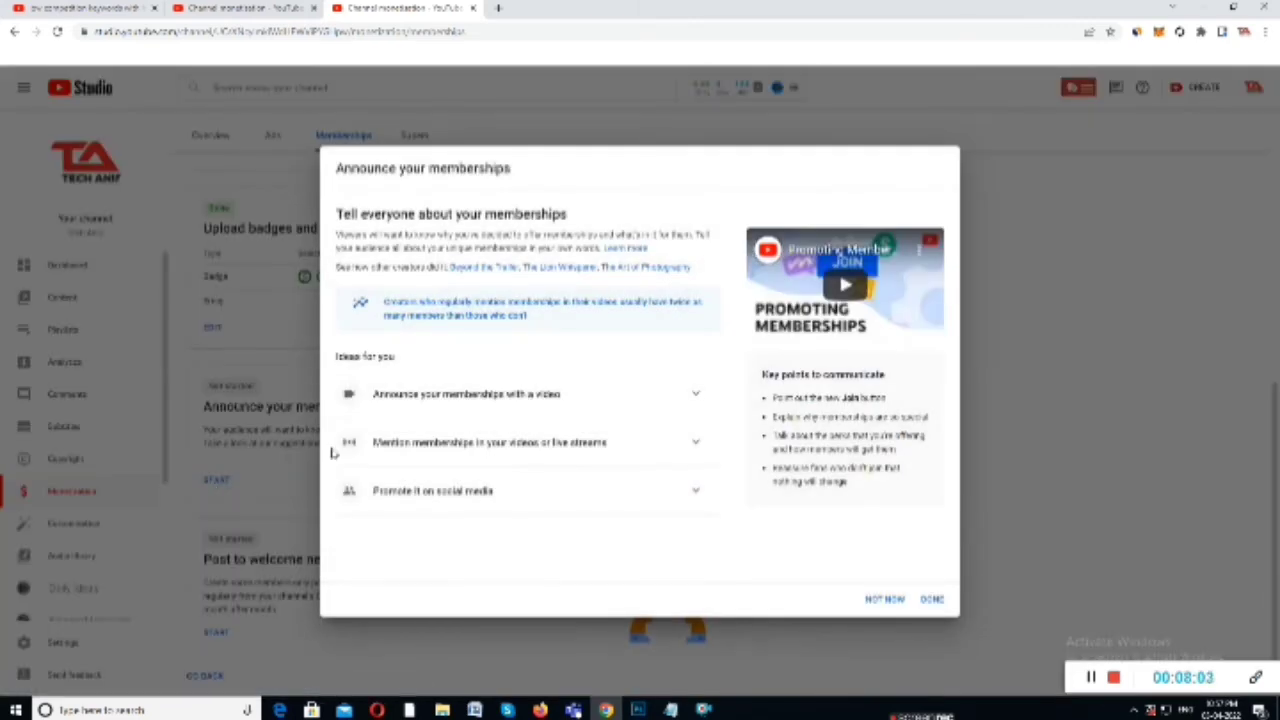
click(696, 396)
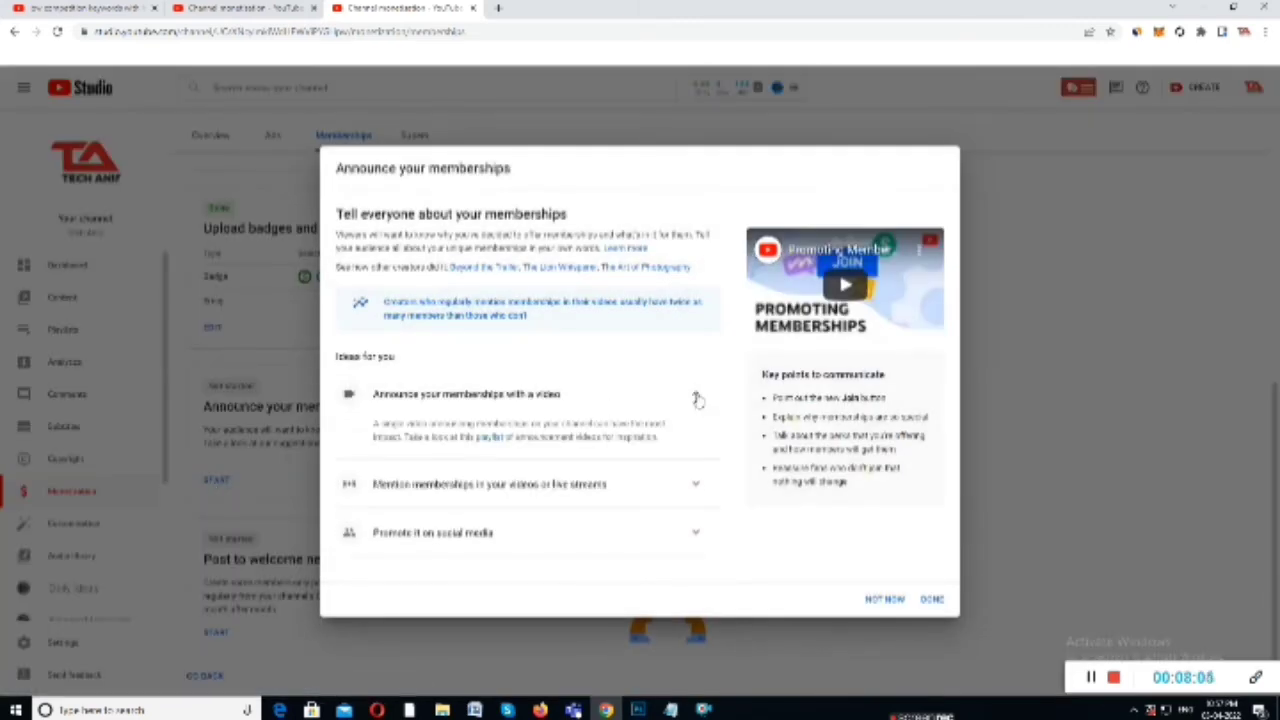
click(697, 398)
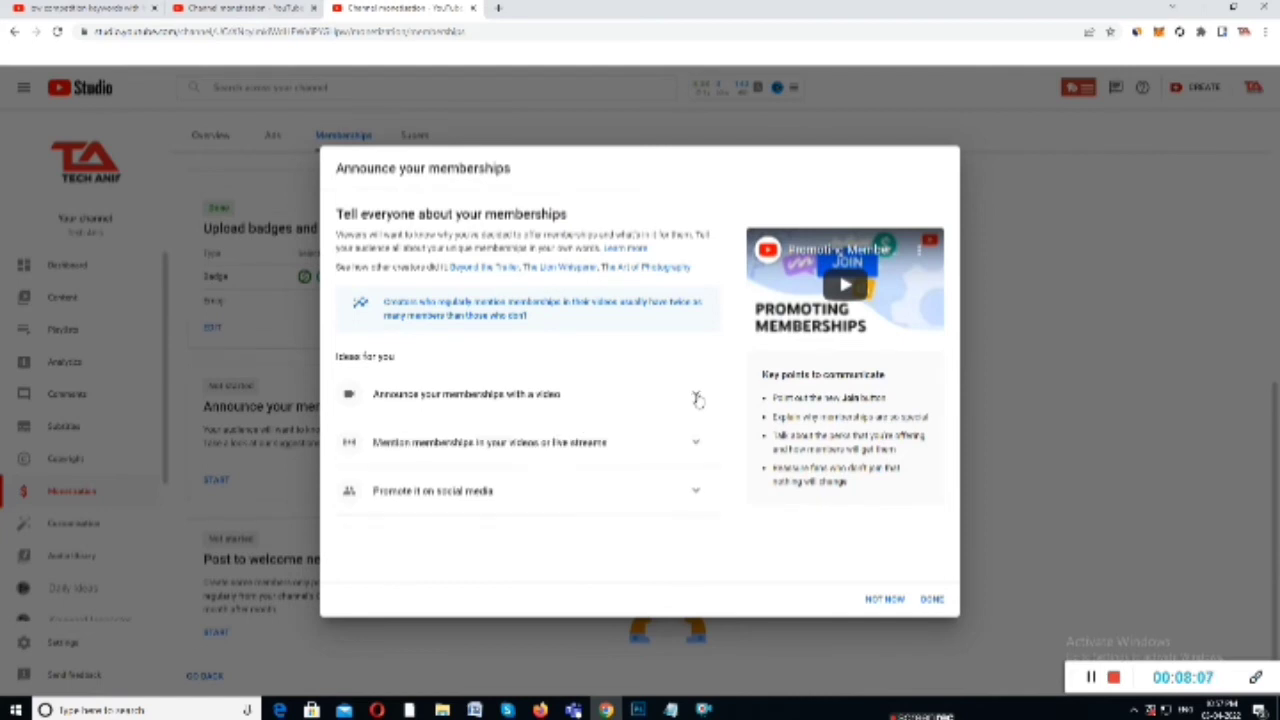
Step: Look at the ideas for mentioning memberships in videos and on social media, and mark the Announce your memberships task as done
click(692, 446)
click(693, 447)
click(690, 497)
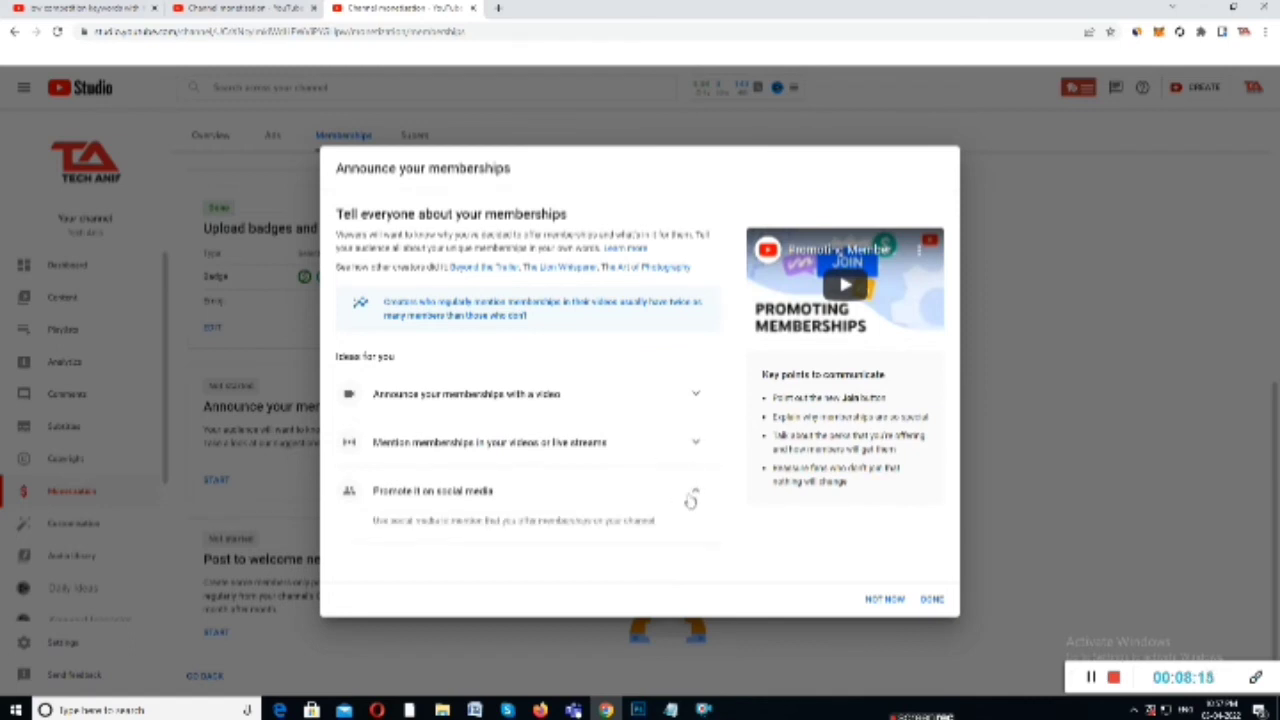
click(690, 497)
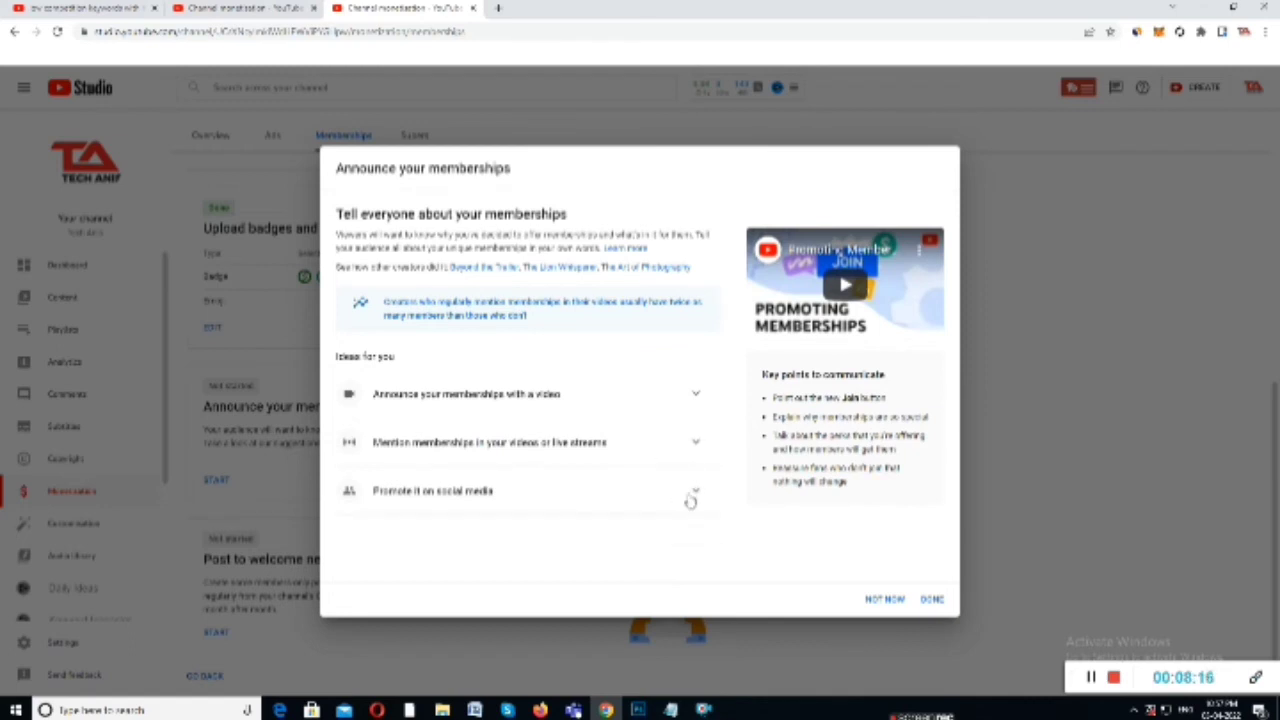
click(930, 601)
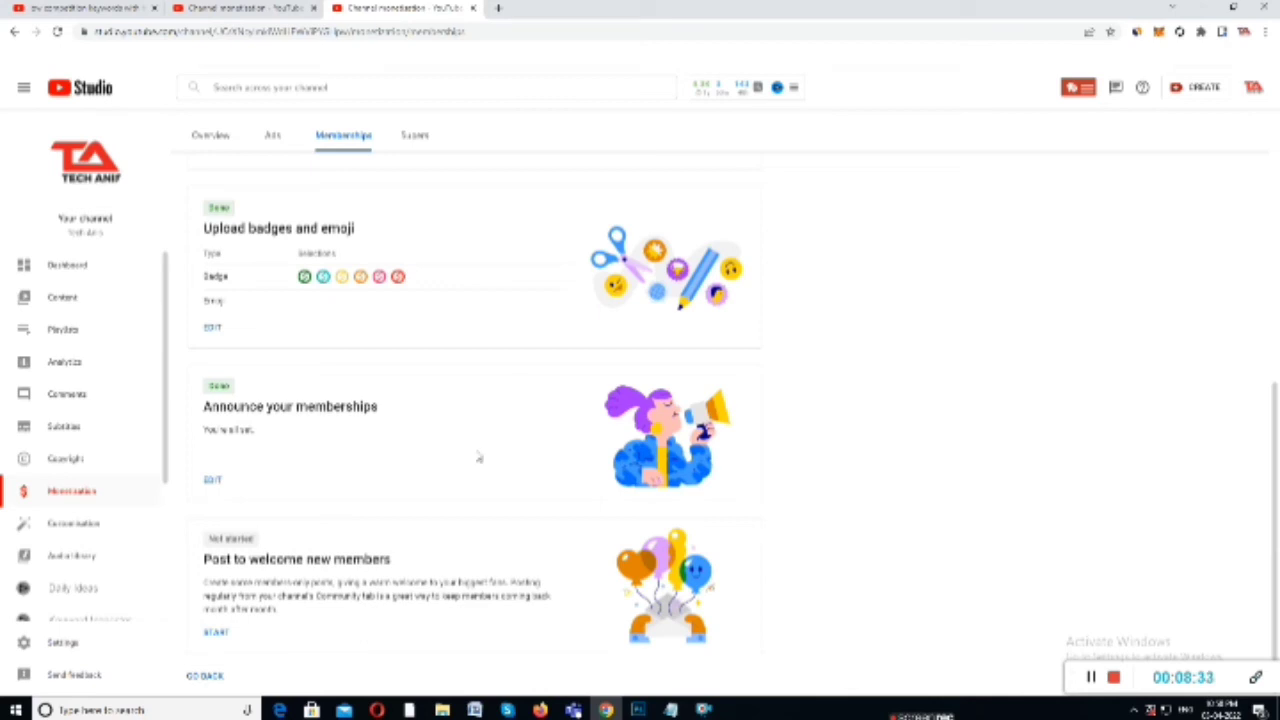
Step: Start the Post to welcome new members task and open a new Community post for all channel members
click(217, 638)
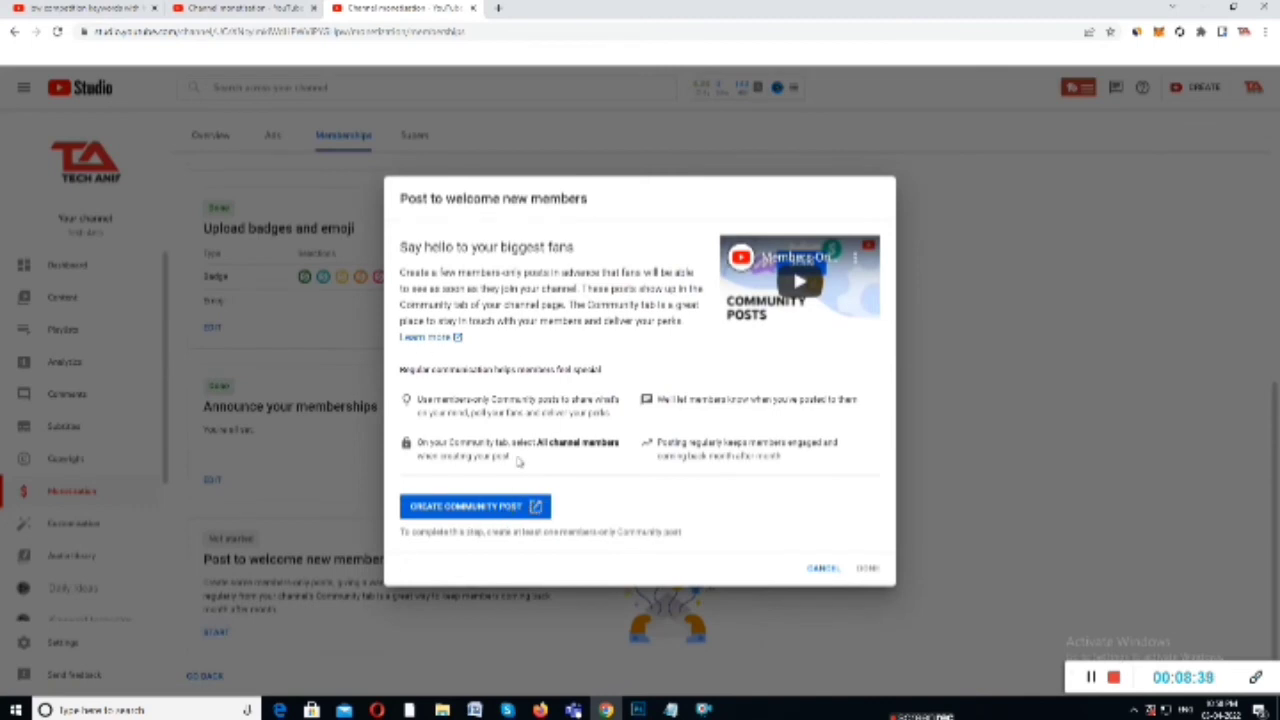
click(461, 508)
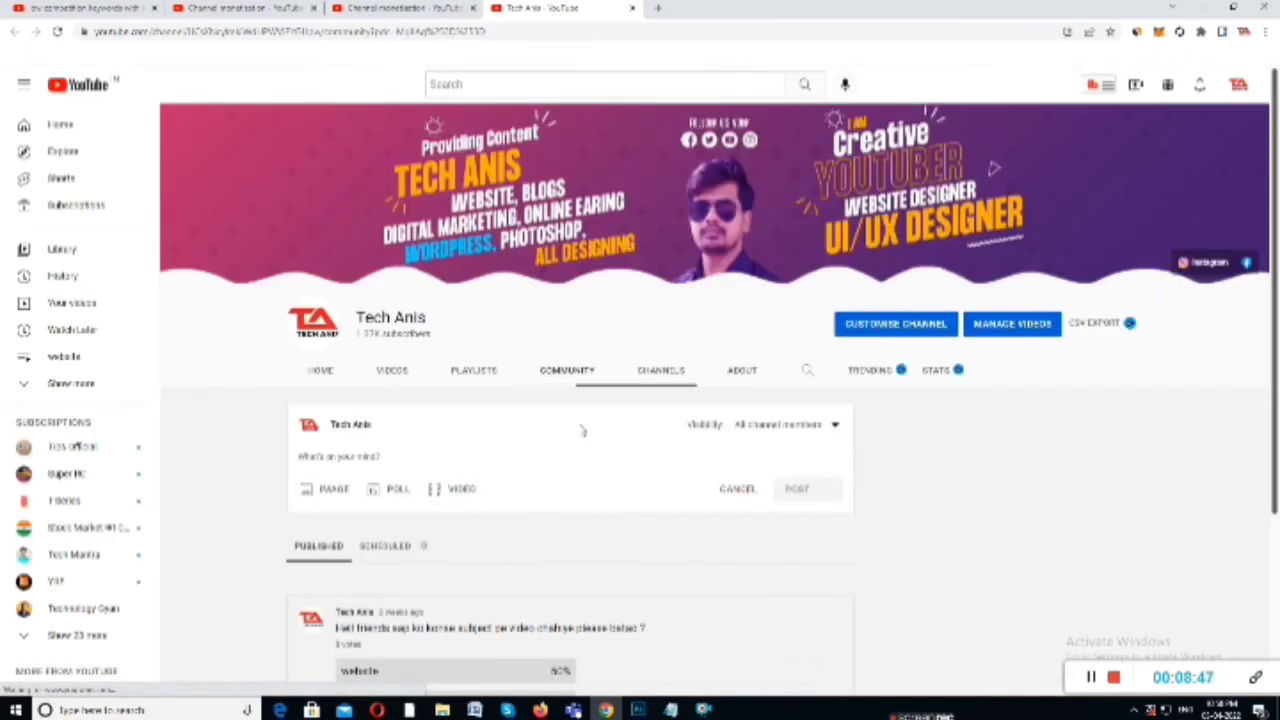
scroll(480, 438, down, 3)
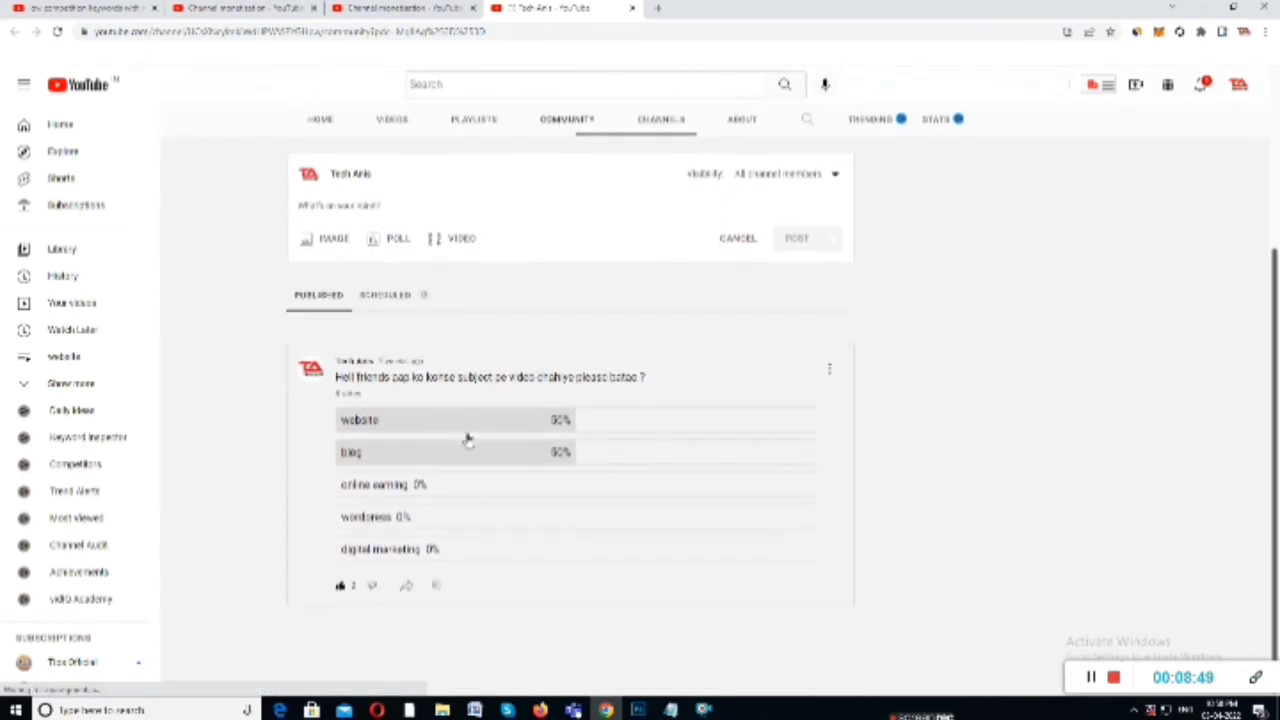
scroll(467, 445, up, 1)
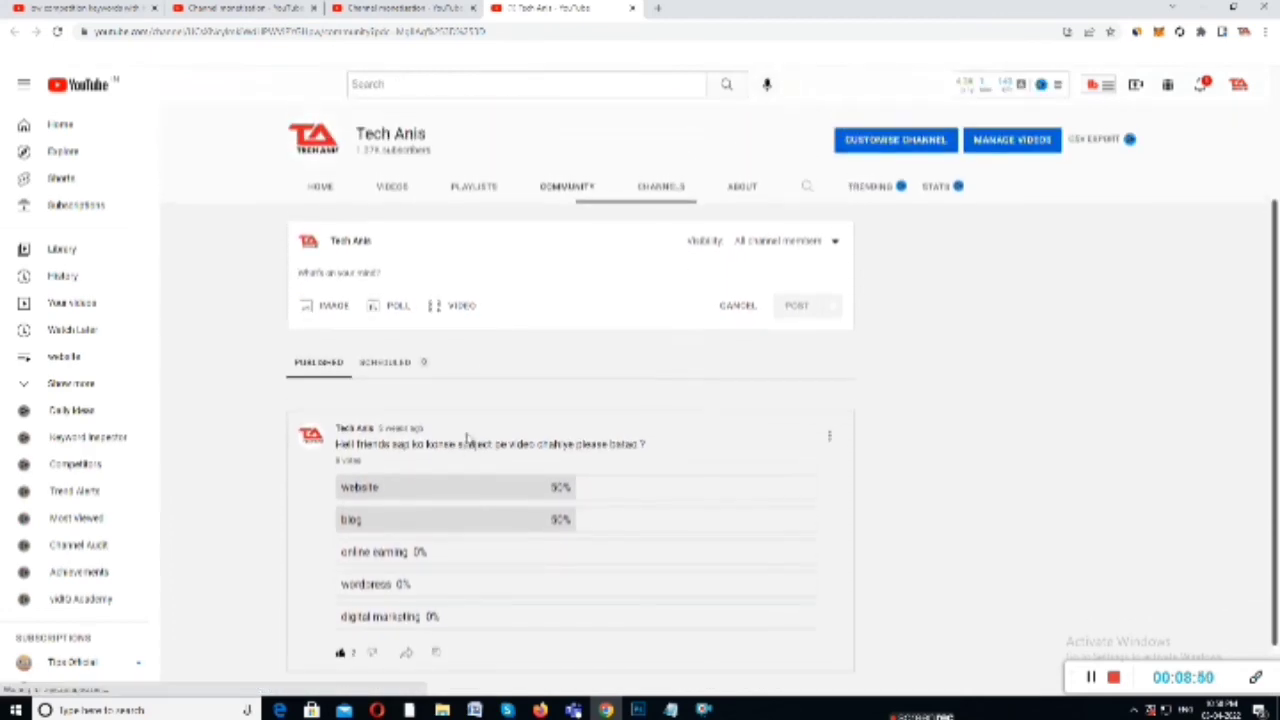
Step: Attach the Prime Membership image file "cominity post" from the youtube folder to the Community post
click(336, 306)
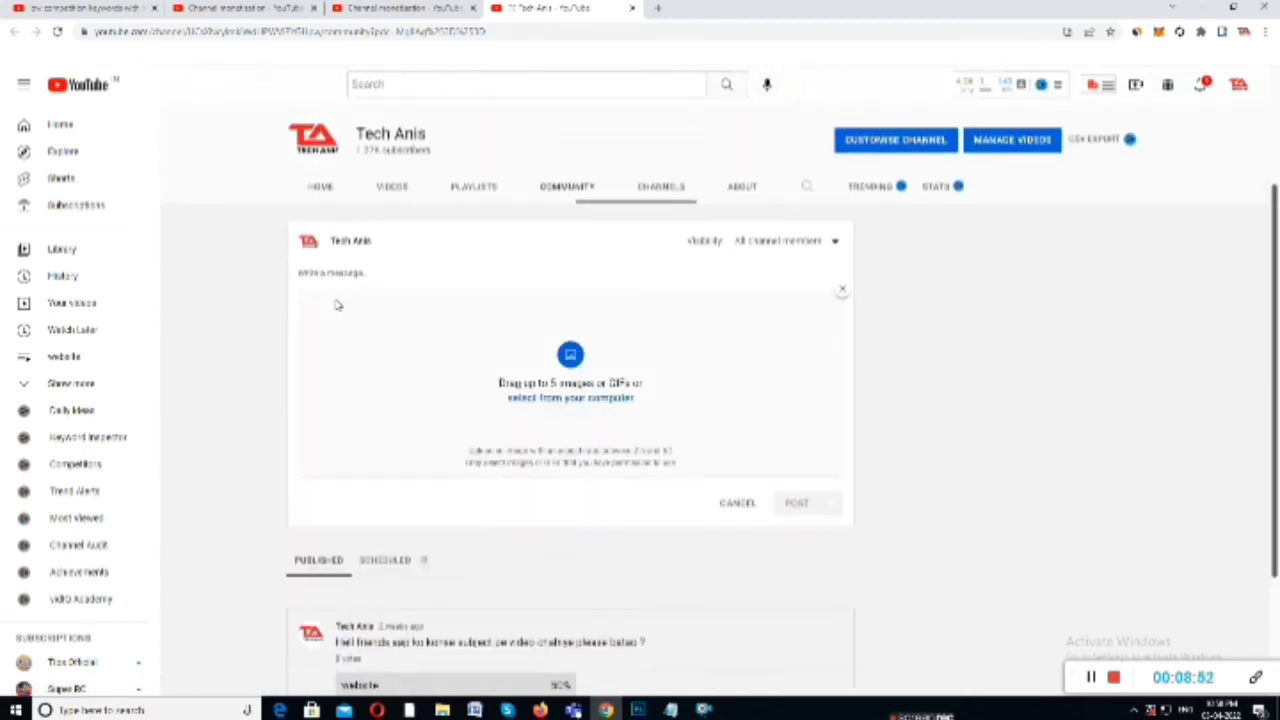
click(555, 400)
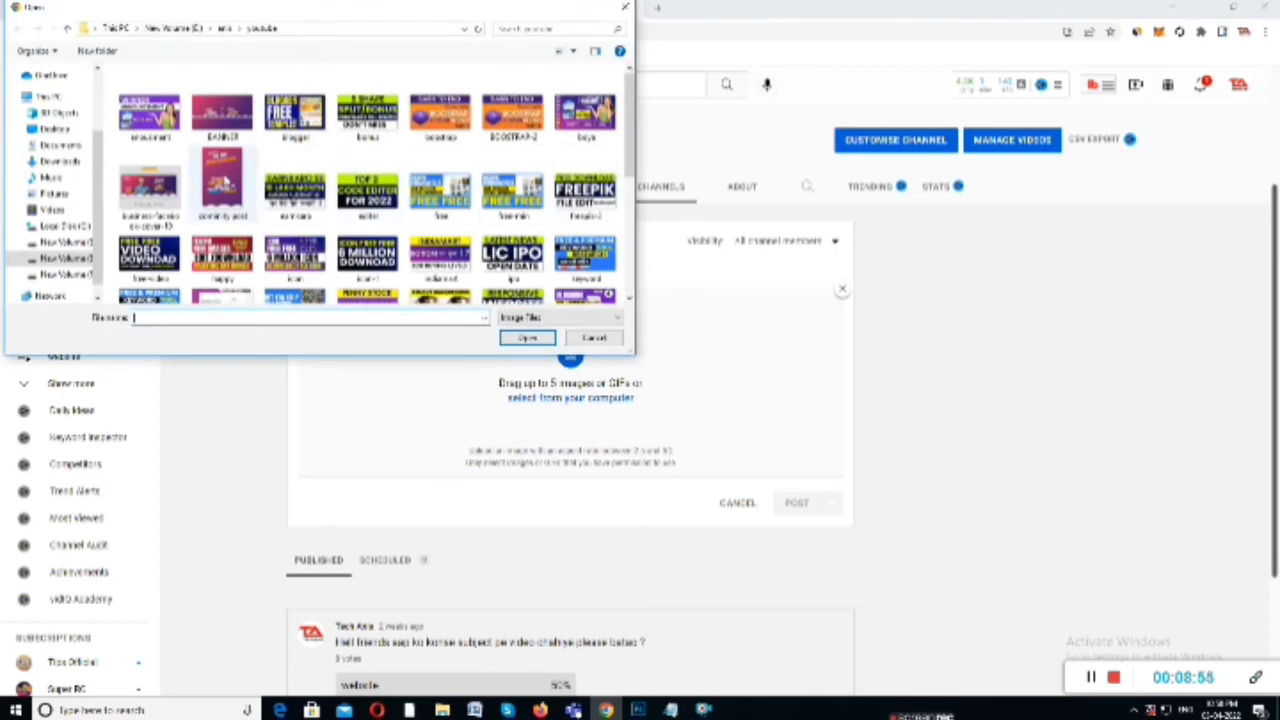
click(222, 180)
click(527, 338)
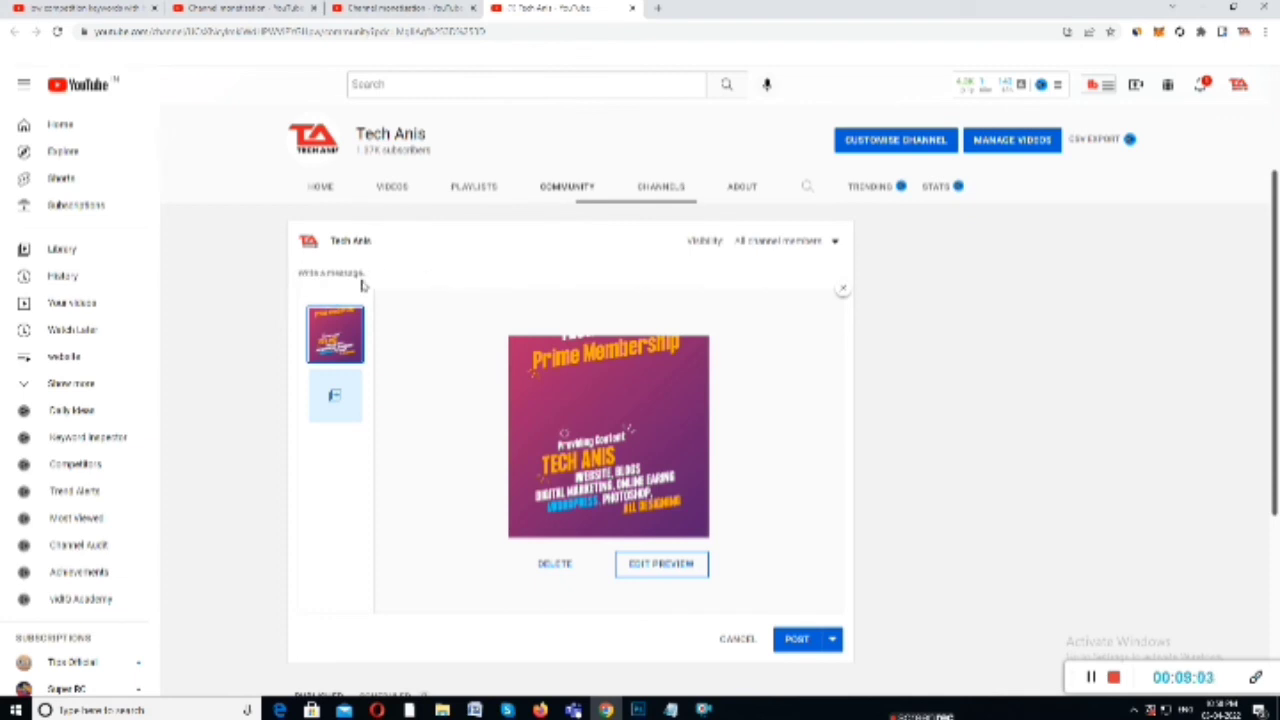
Step: Write the message "THANK YOU VERY MUCH" above the image and publish the members-only post
text(M)
key(BackSpace)
text(1hank You alry Much)
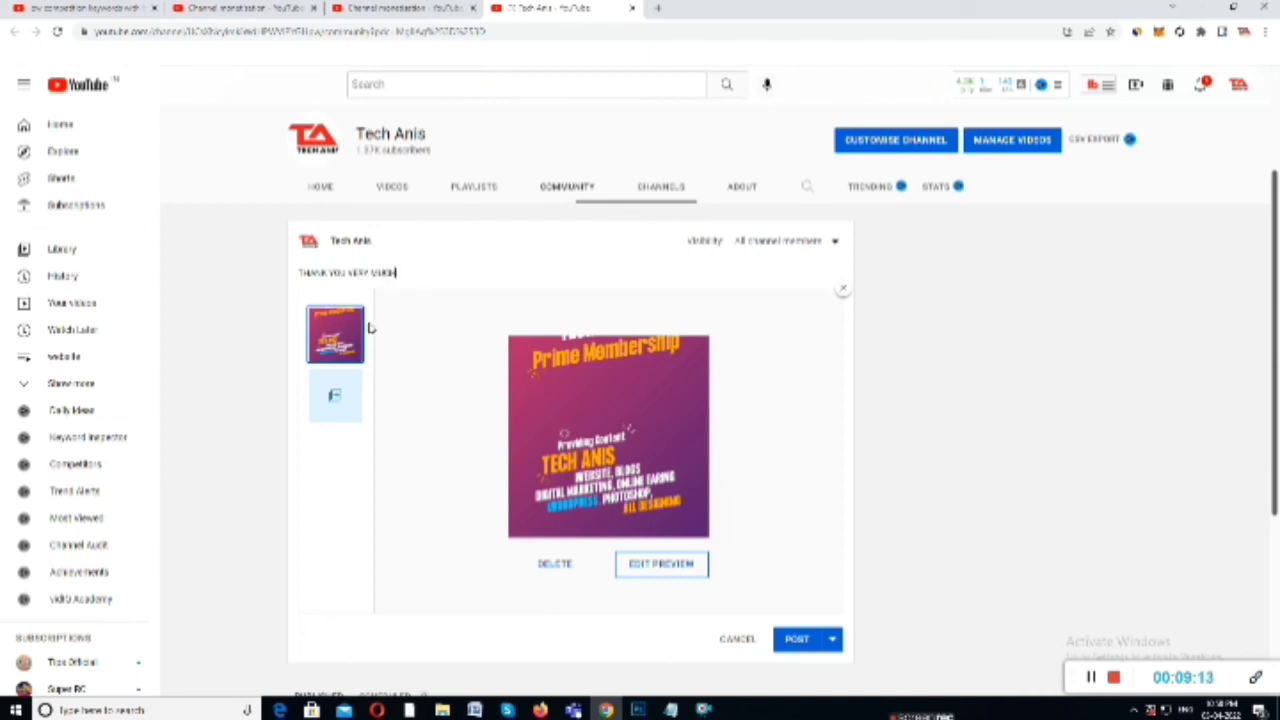
scroll(534, 474, down, 2)
scroll(754, 500, up, 1)
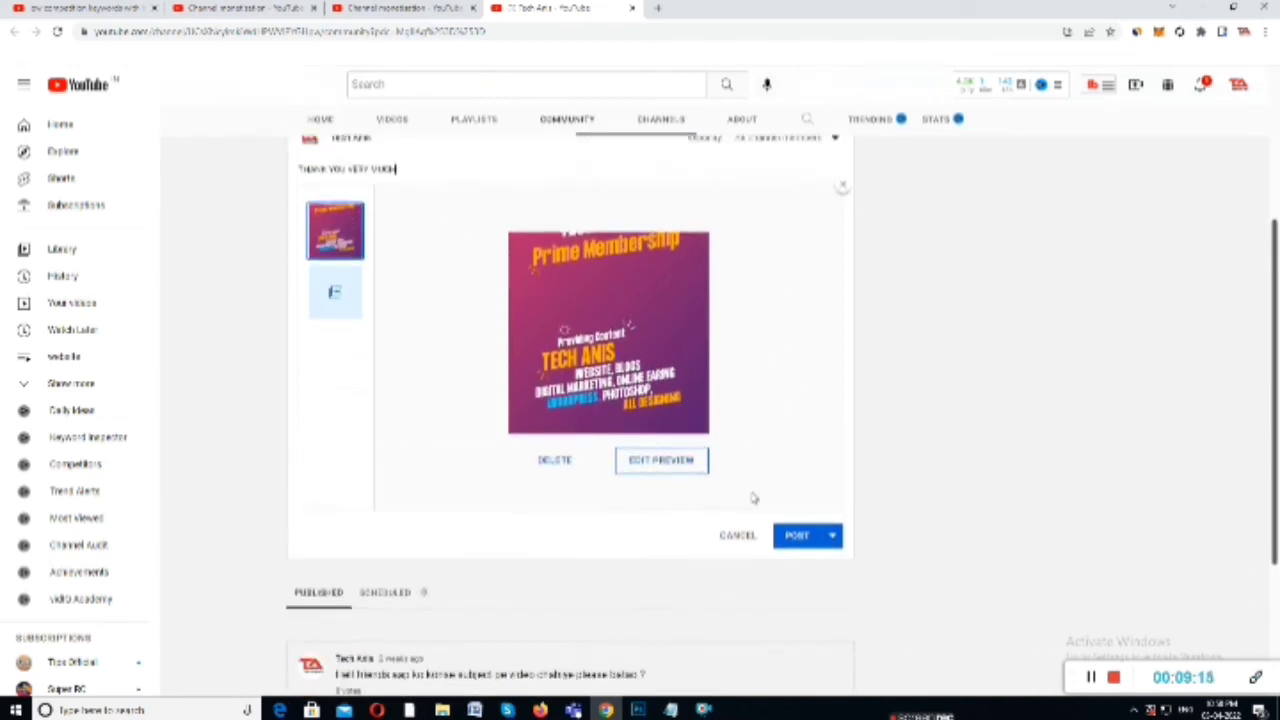
scroll(794, 397, down, 2)
click(797, 372)
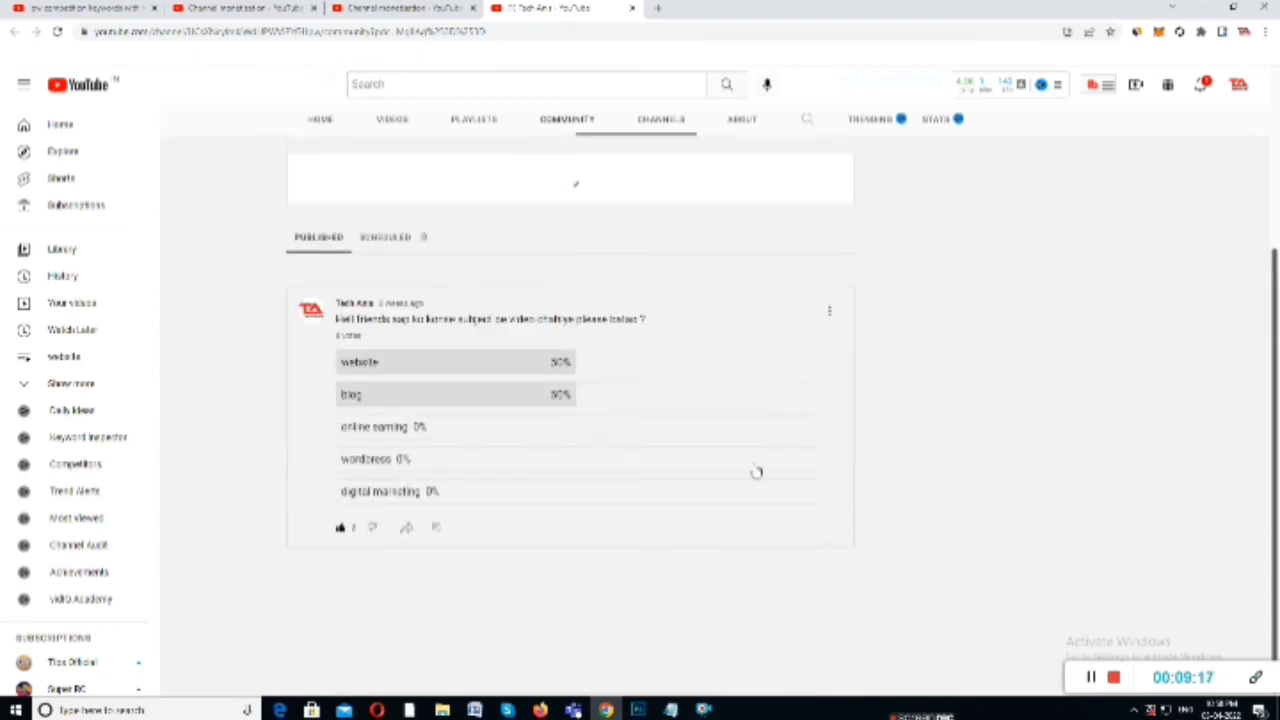
Step: Check the published members-only post, return to YouTube Studio and mark the Post to welcome new members task as done
scroll(760, 478, up, 2)
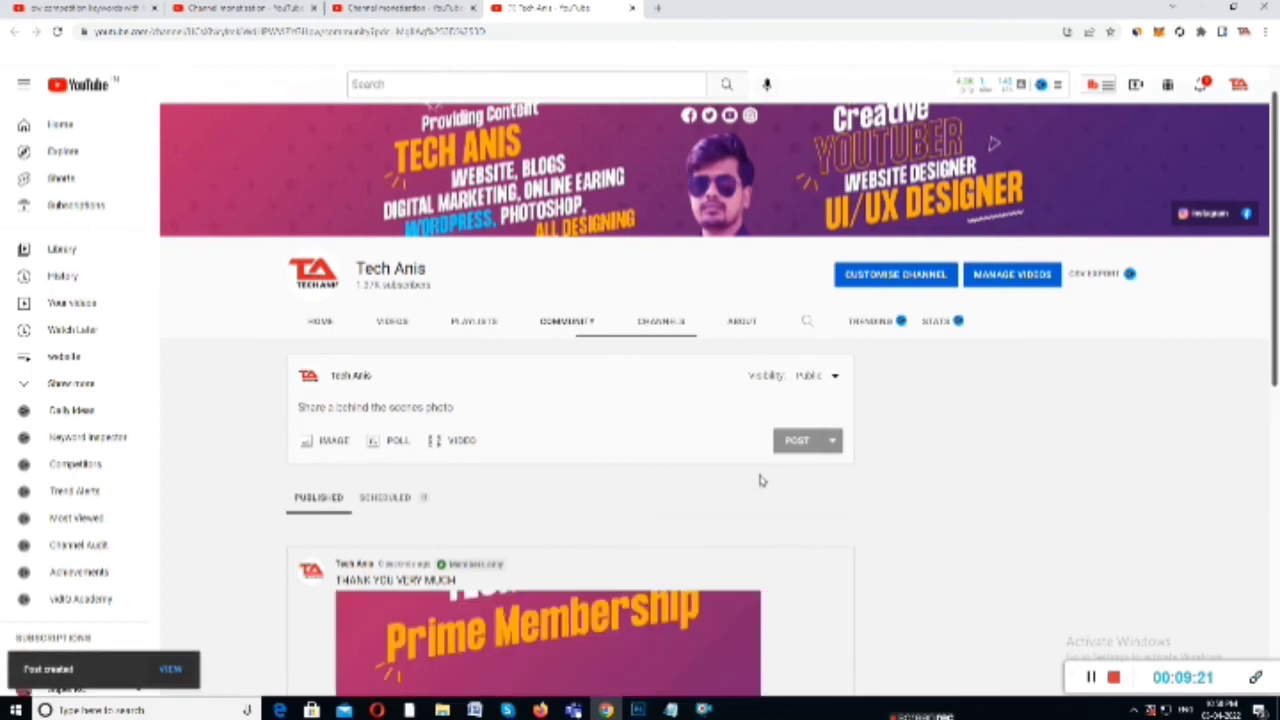
scroll(766, 505, down, 1)
scroll(757, 511, down, 2)
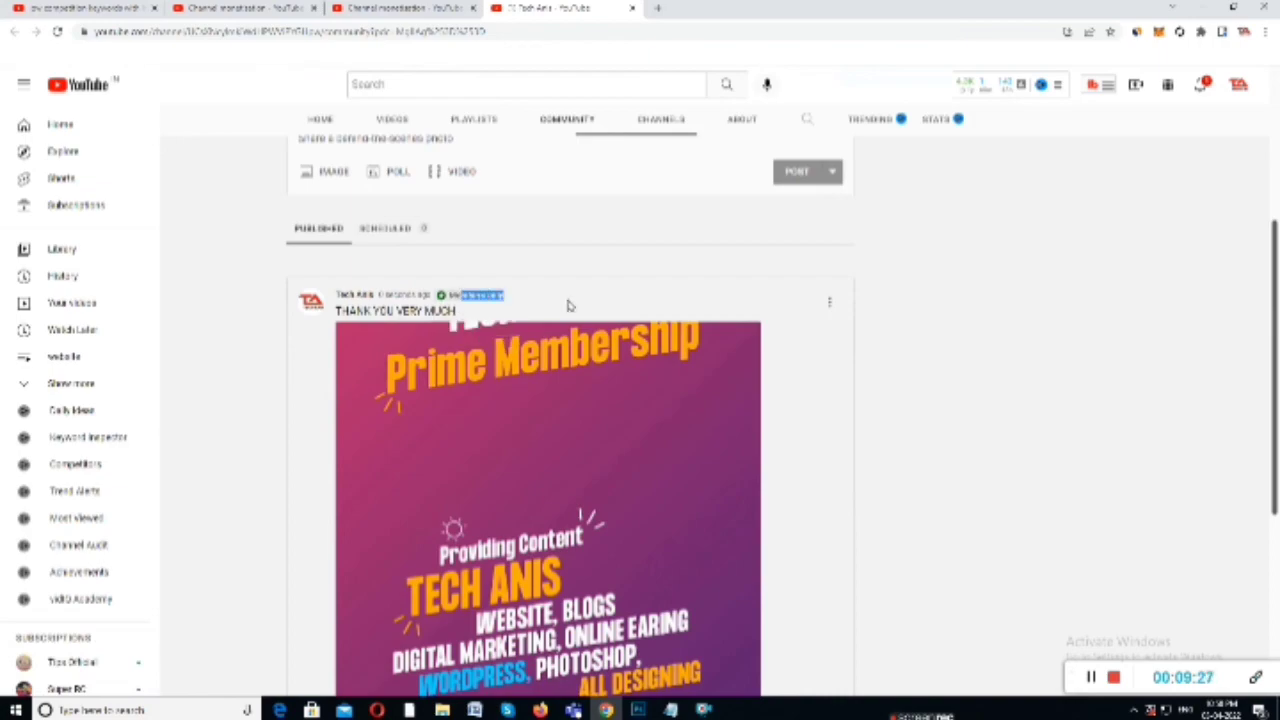
scroll(563, 306, down, 3)
scroll(572, 313, up, 1)
scroll(572, 313, up, 3)
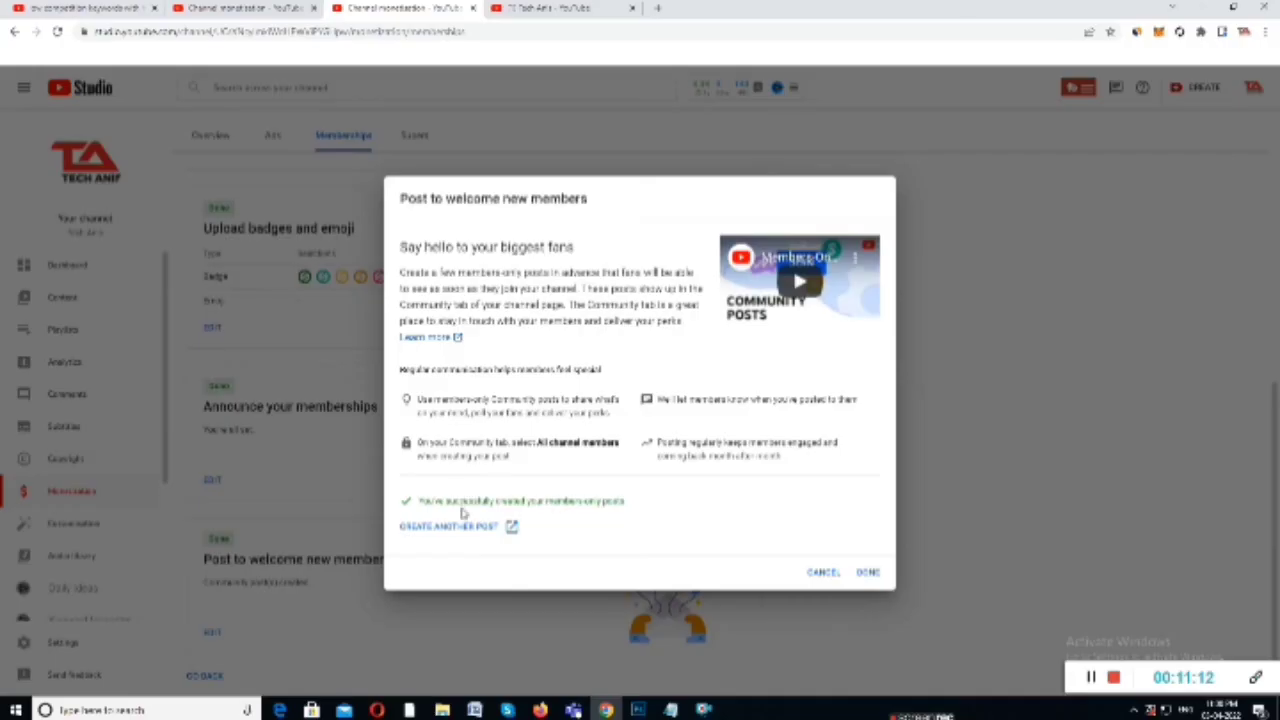
drag(630, 502, 417, 500)
click(512, 486)
click(867, 574)
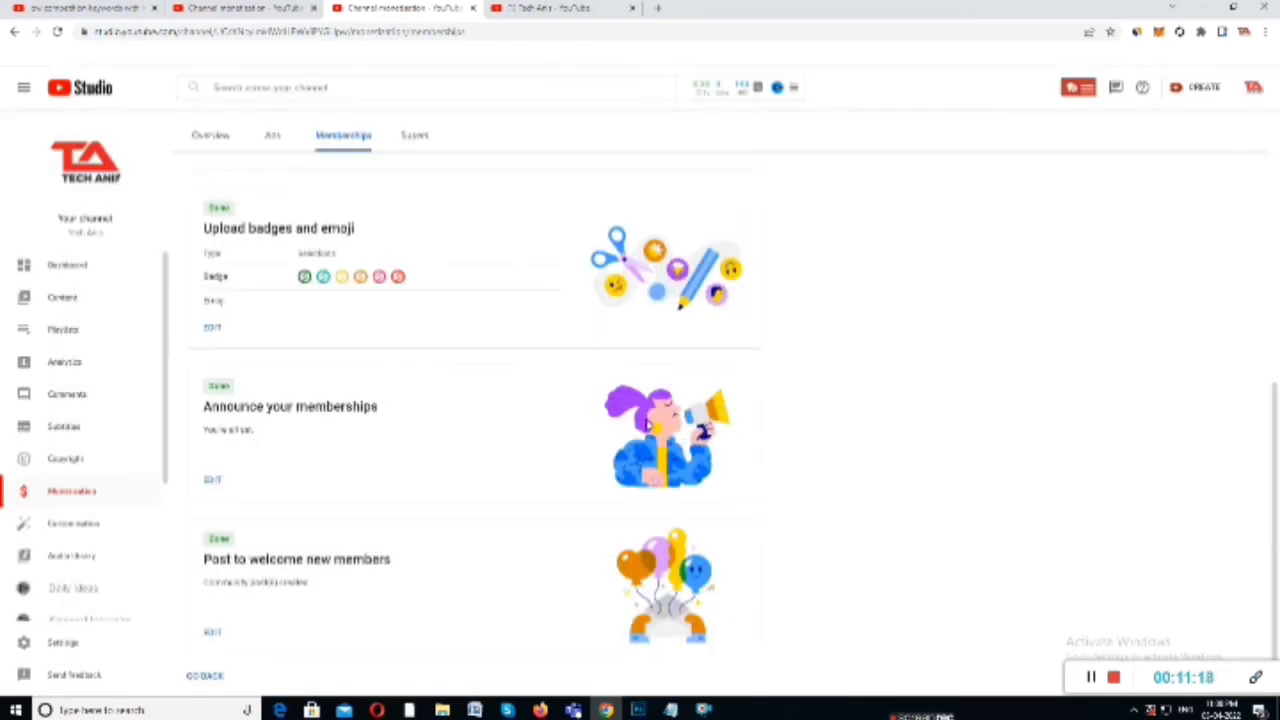
Step: Examine the Memberships page for the setup progress, the offer's review status and the state of each task
scroll(502, 414, up, 1)
scroll(502, 414, up, 4)
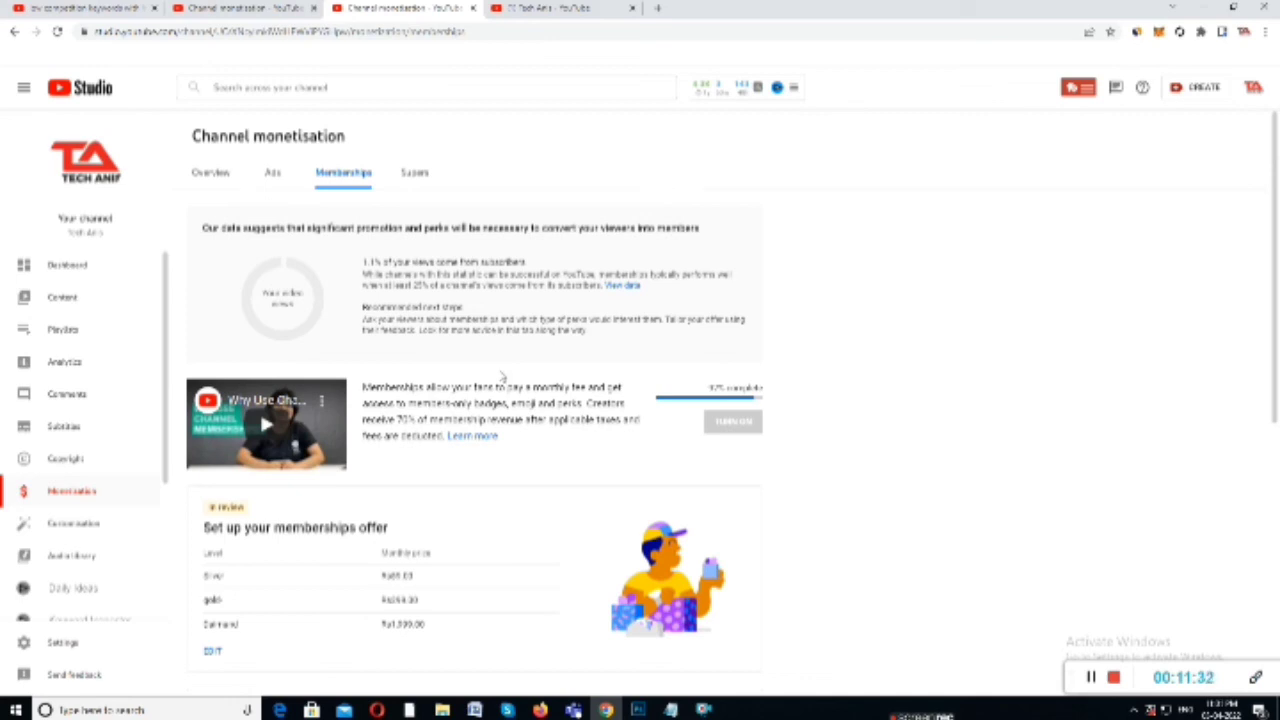
scroll(503, 376, down, 1)
scroll(503, 376, down, 2)
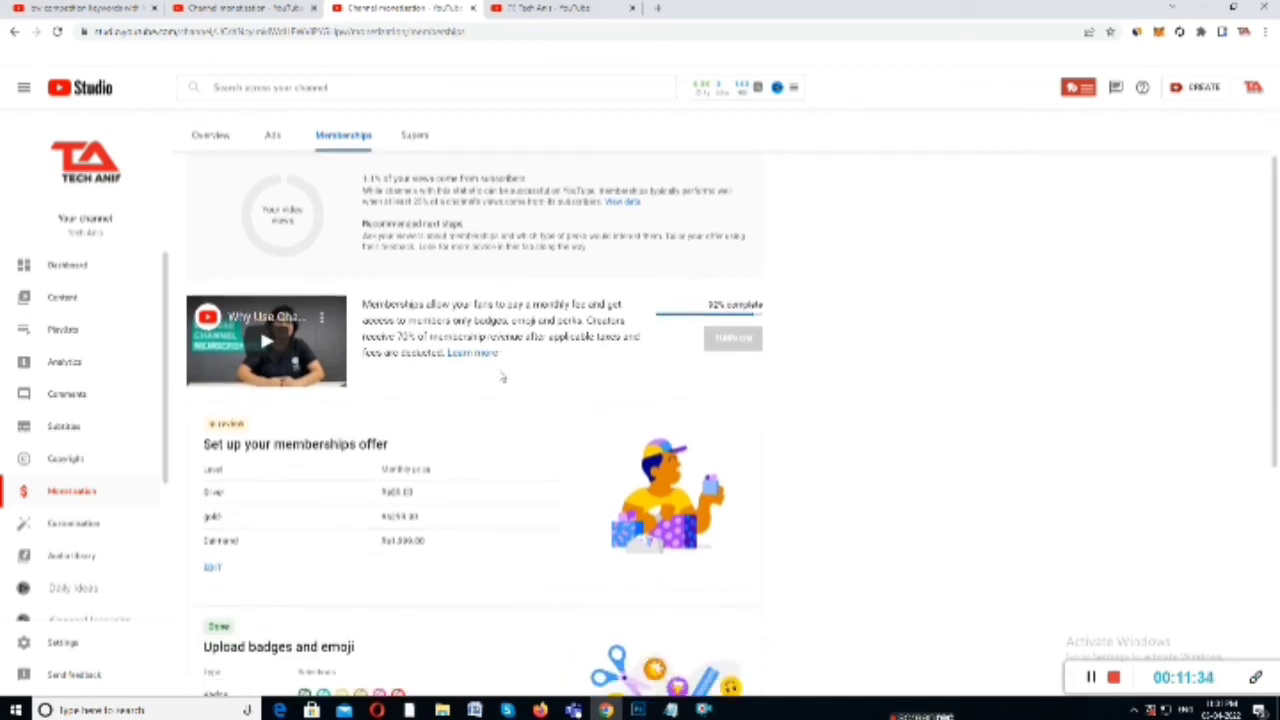
scroll(503, 376, up, 1)
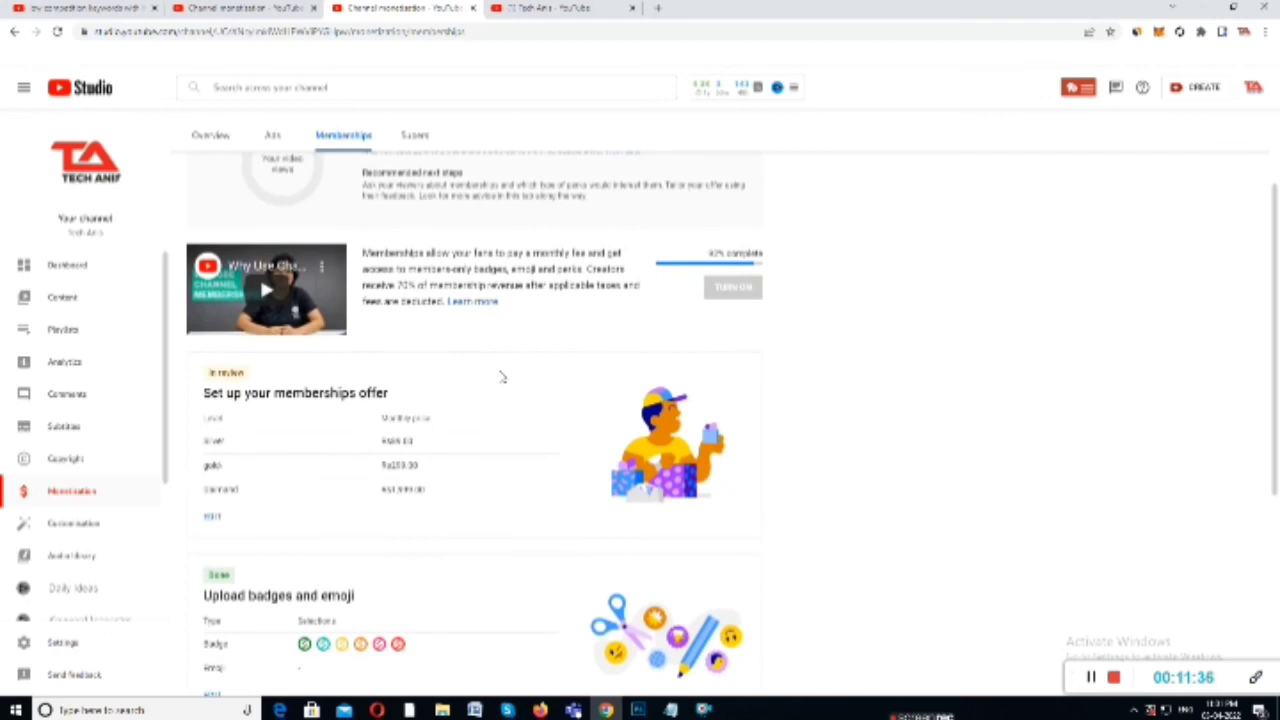
drag(835, 253, 708, 254)
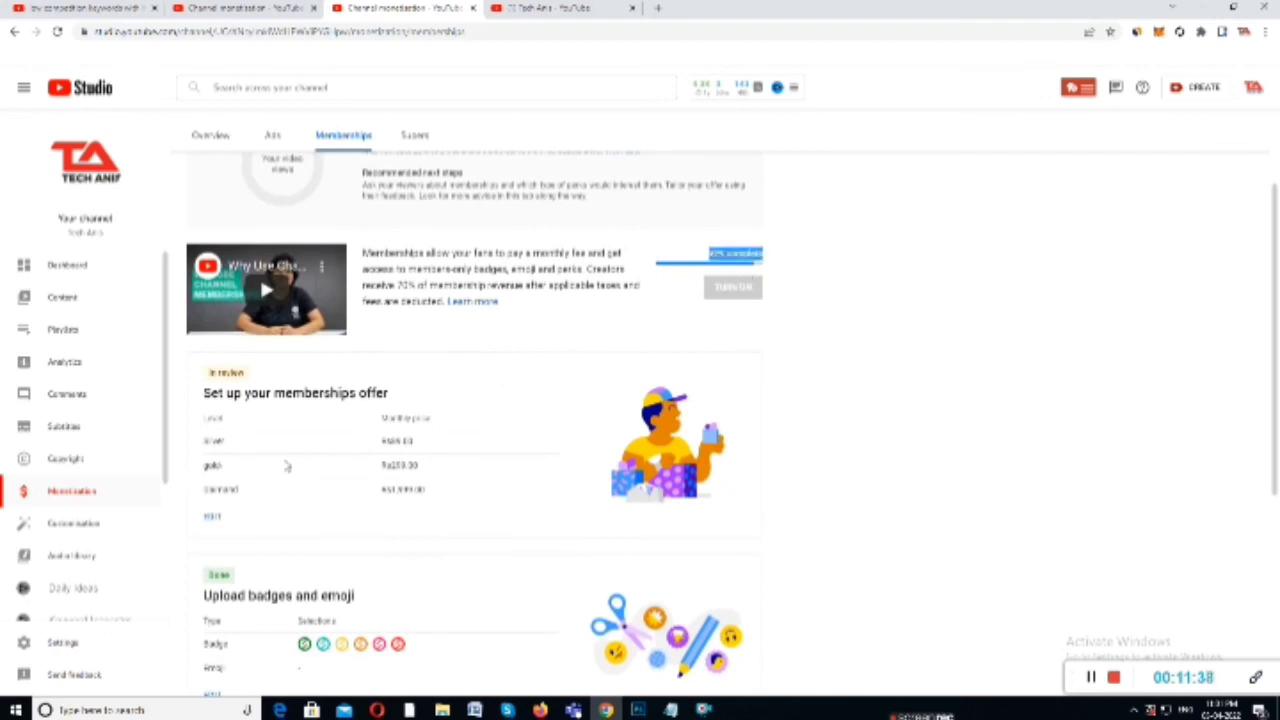
click(237, 513)
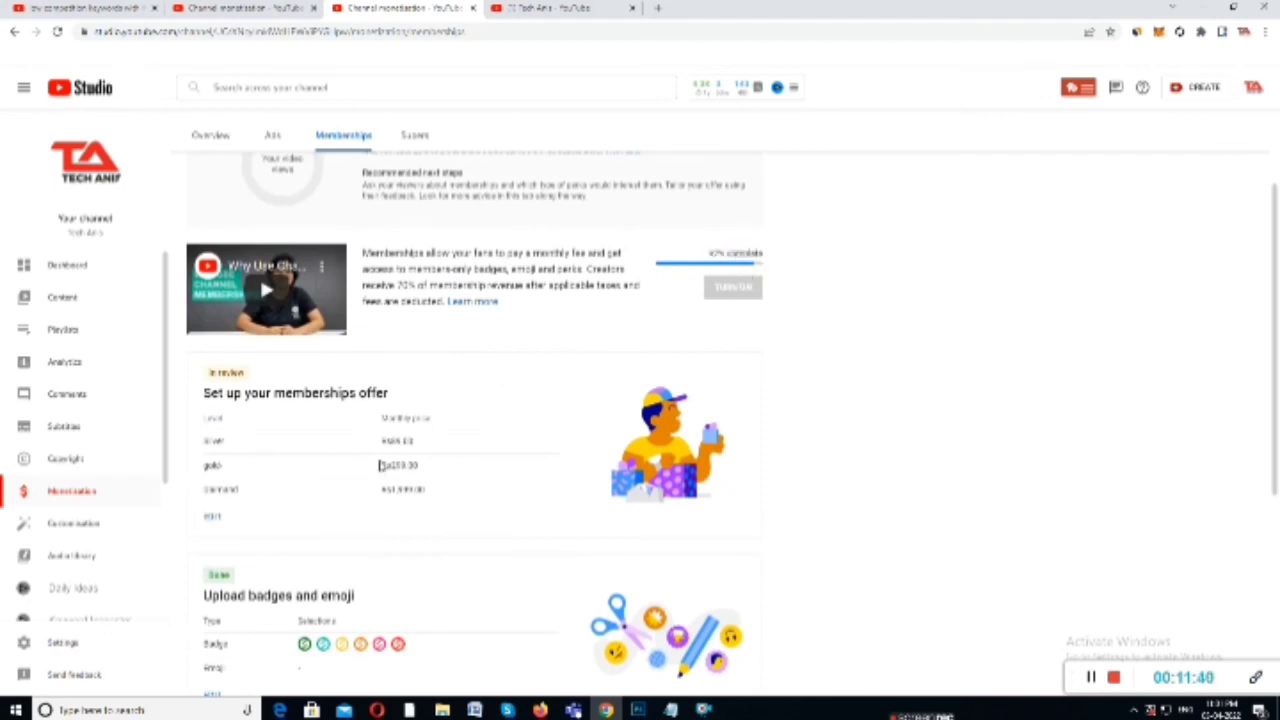
scroll(380, 470, down, 1)
scroll(375, 485, down, 3)
scroll(374, 486, up, 5)
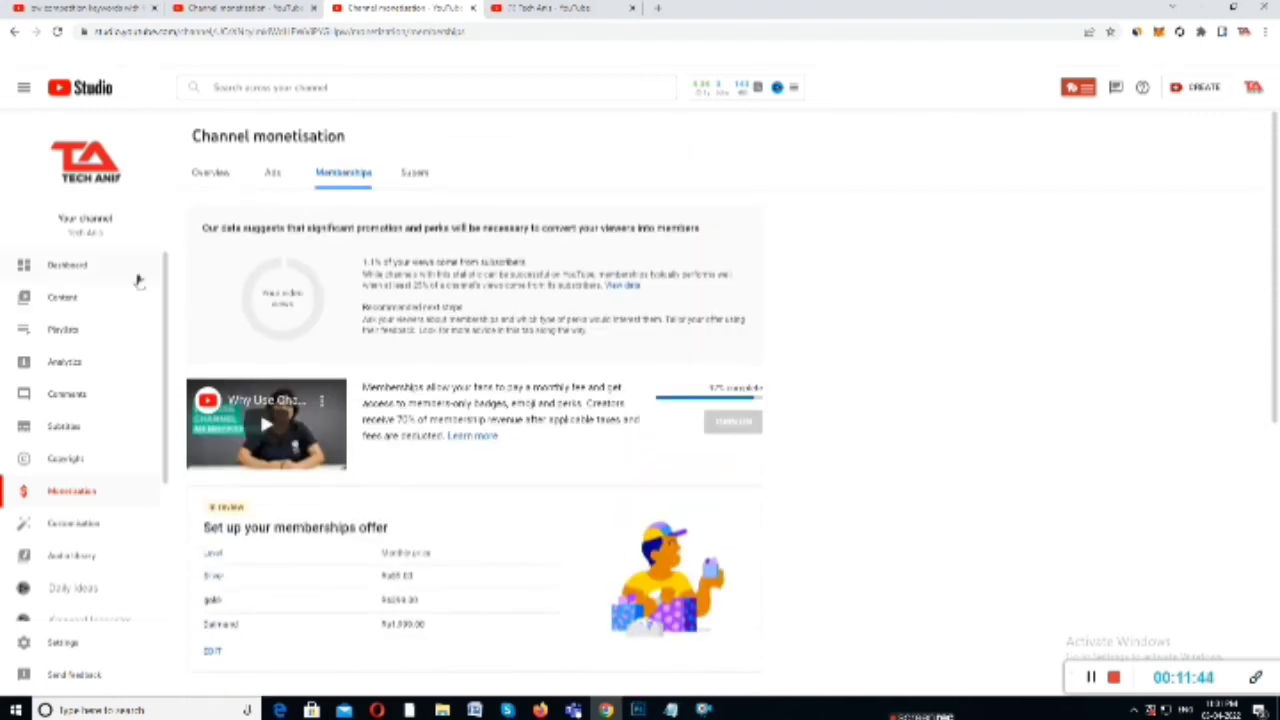
Step: Open the channel dashboard
click(66, 272)
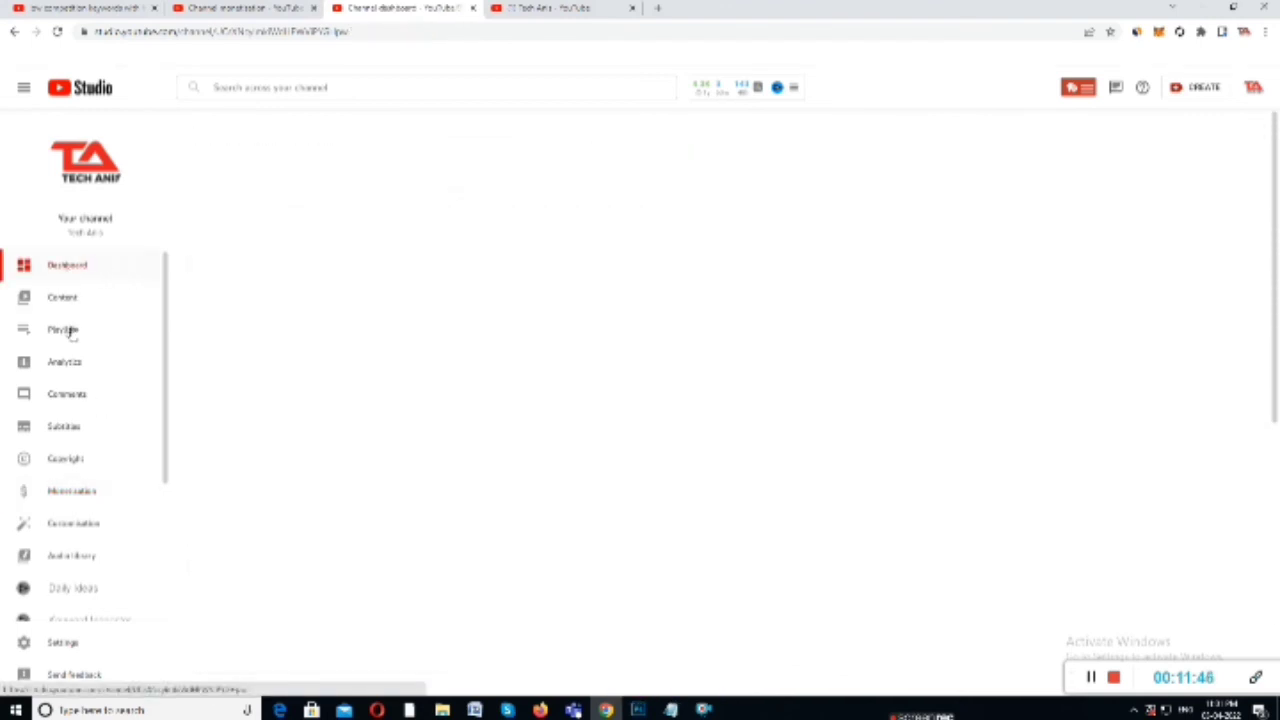